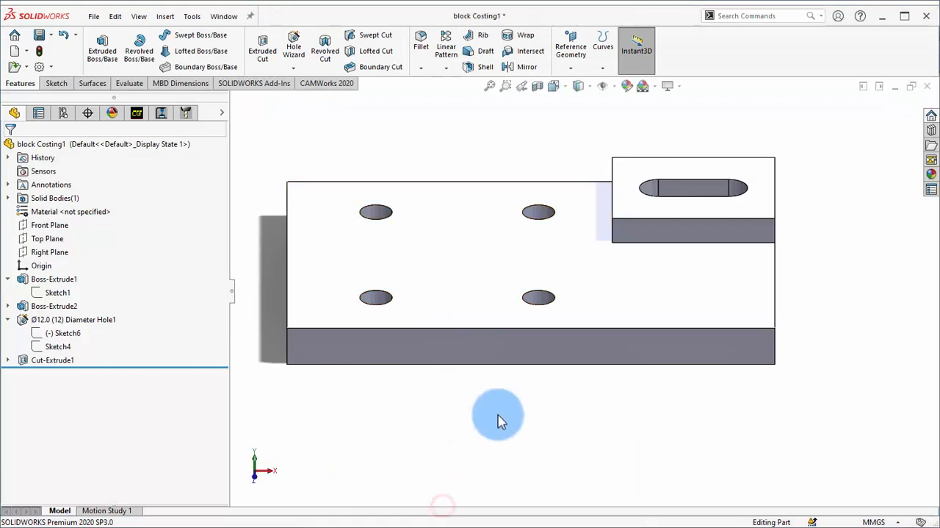
pyautogui.moveTo(514, 300); pyautogui.dragTo(604, 304, button='middle')
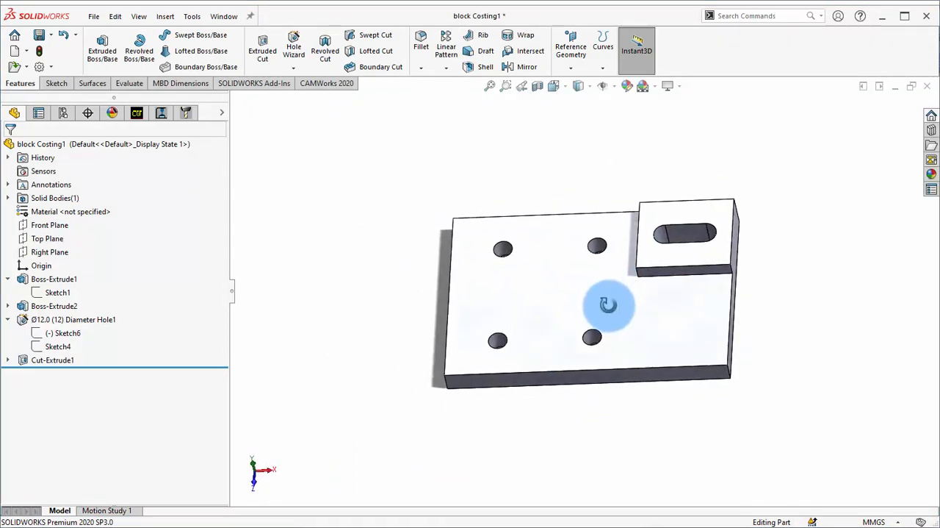
pyautogui.scroll(-3, 646, 324)
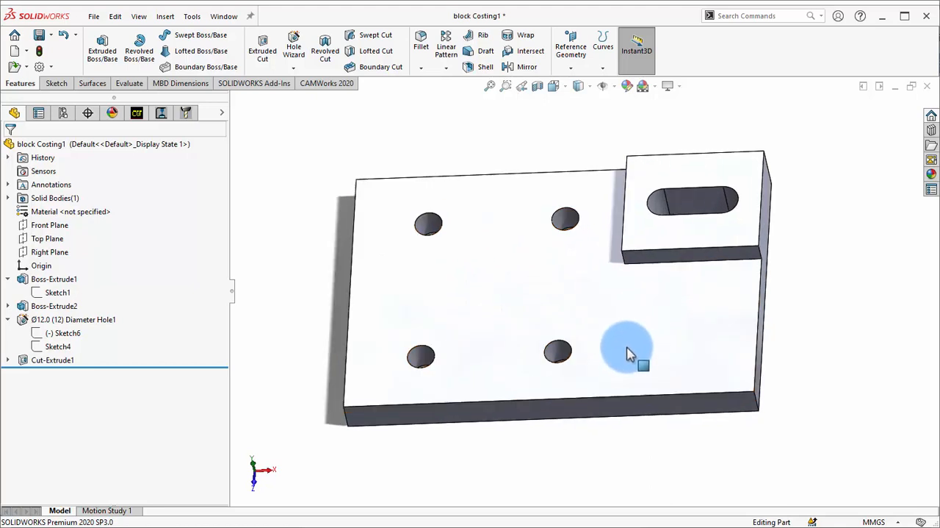
pyautogui.moveTo(636, 342); pyautogui.dragTo(547, 285, button='middle')
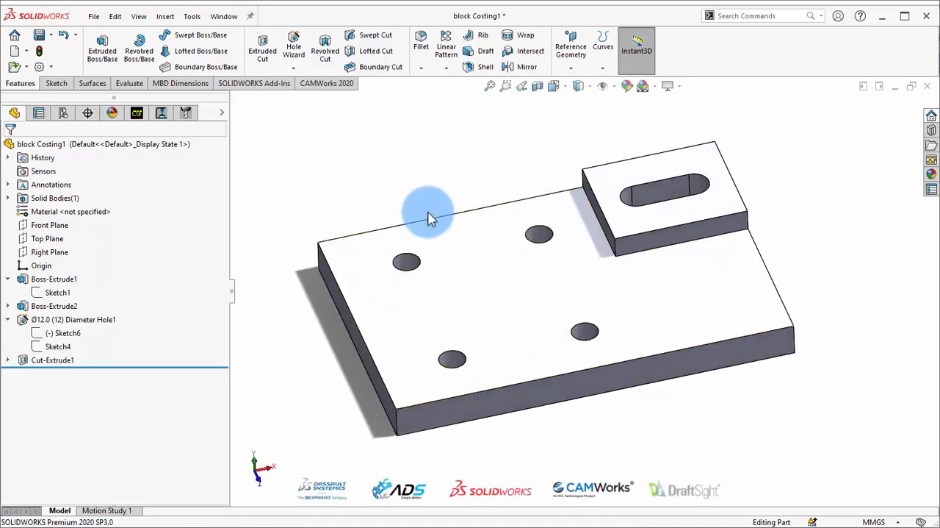
pyautogui.click(416, 174)
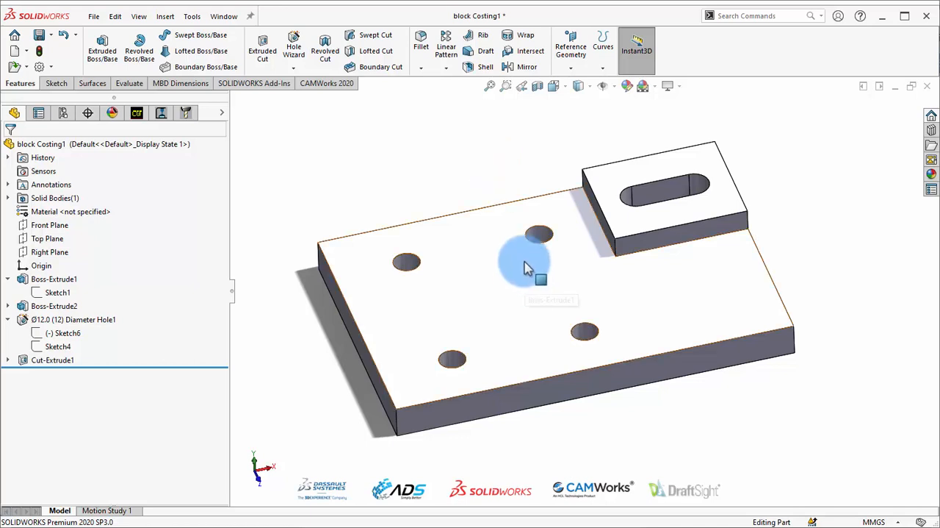
pyautogui.moveTo(533, 267)
pyautogui.mouseDown(button='middle')
pyautogui.moveTo(543, 242)
pyautogui.moveTo(518, 261)
pyautogui.mouseUp(button='middle')
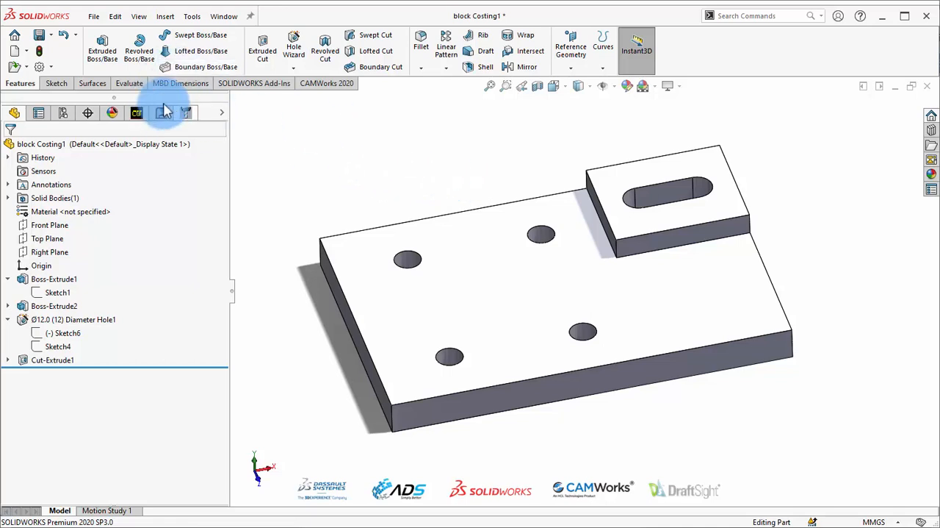
# Search the available commands for "cos" and start the Costing tool for the block part
pyautogui.click(130, 84)
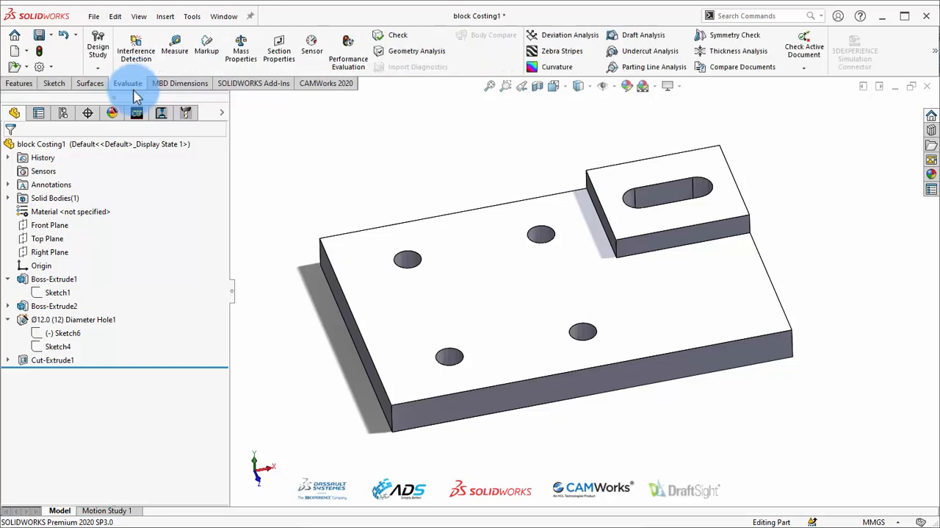
pyautogui.click(934, 58)
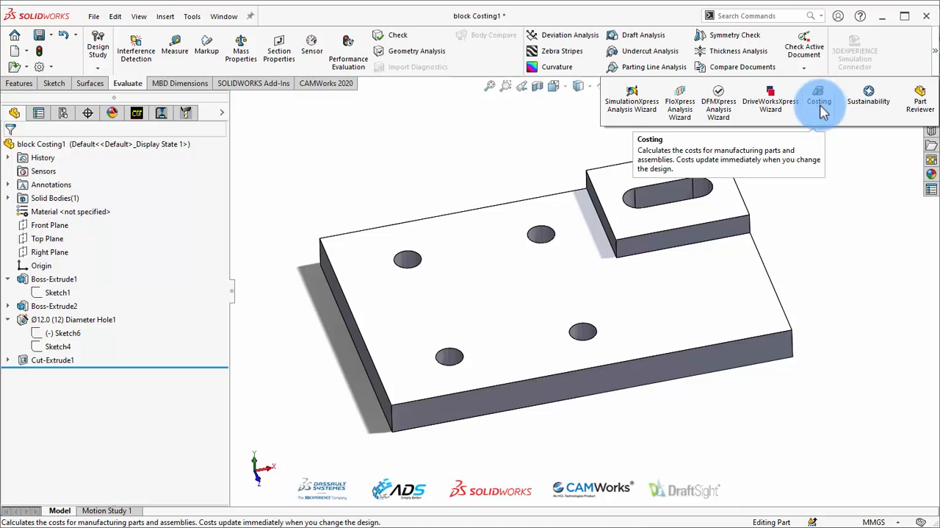
pyautogui.click(845, 153)
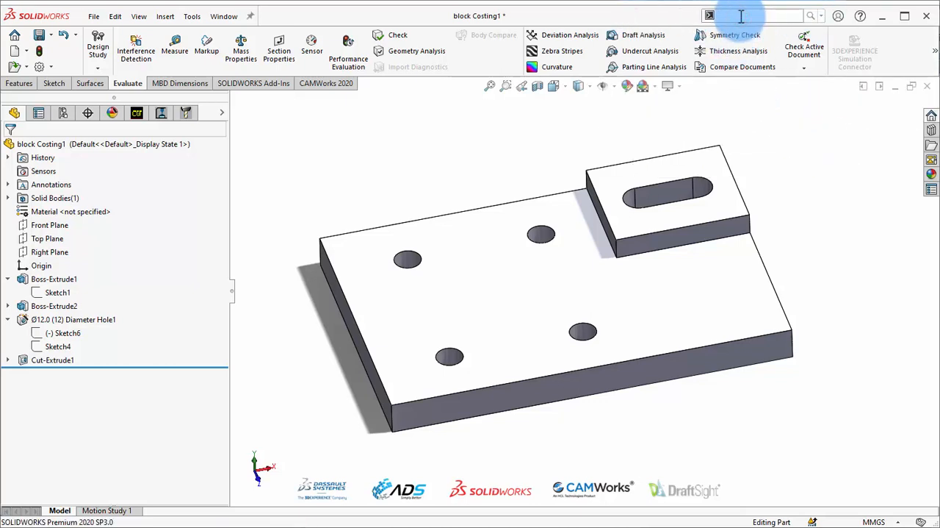
pyautogui.click(741, 16)
pyautogui.write('cos')
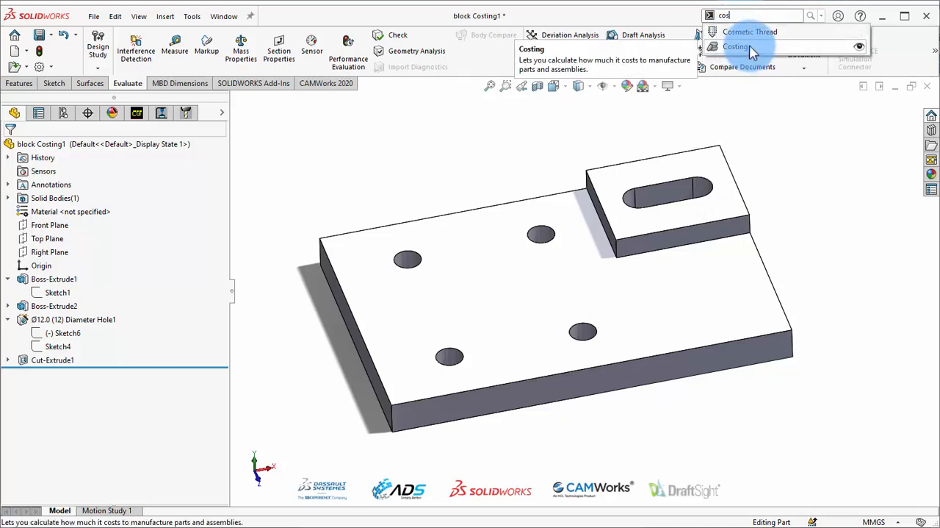
pyautogui.click(735, 46)
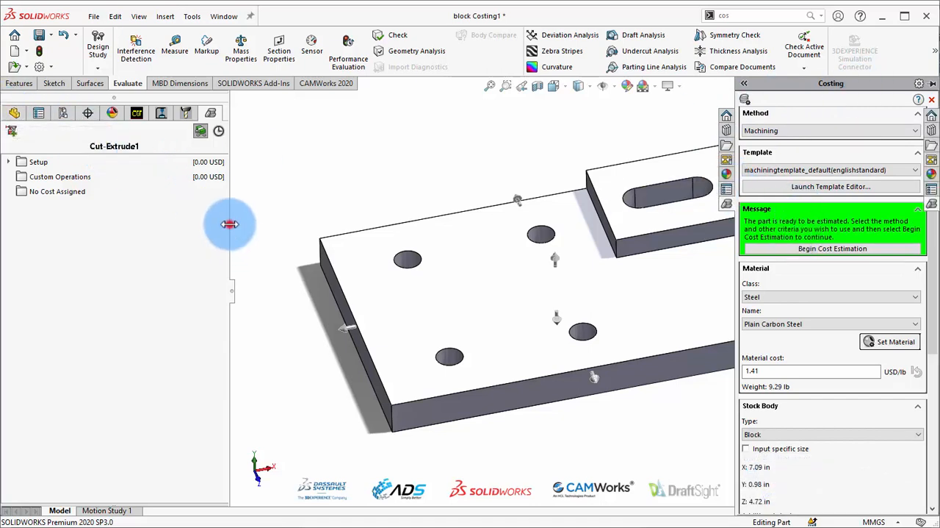
# View the part's feature tree, and return to the CostingManager at its original width
pyautogui.moveTo(230, 223); pyautogui.dragTo(155, 220)
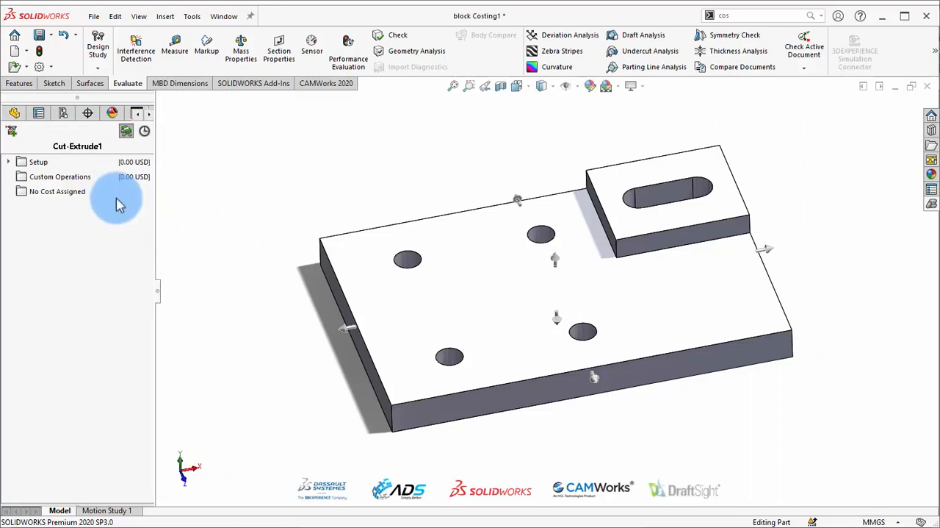
pyautogui.click(13, 114)
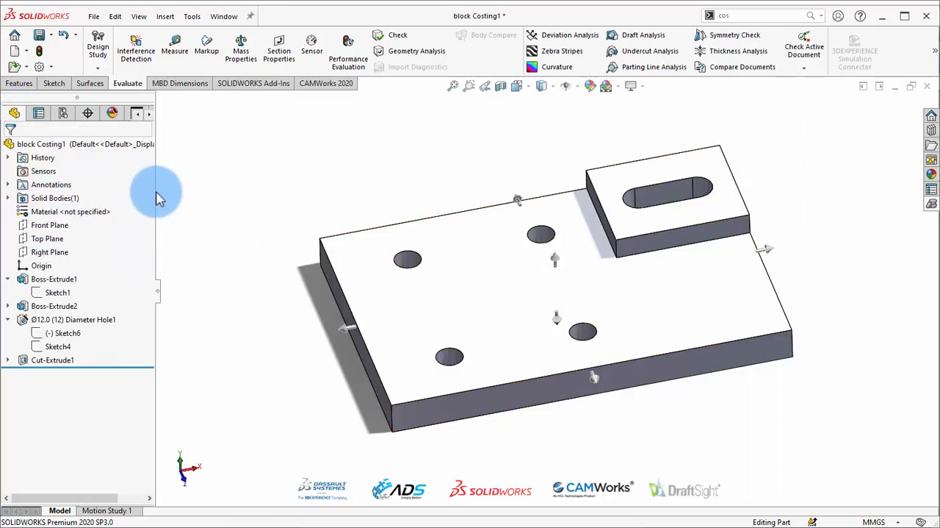
pyautogui.moveTo(154, 188); pyautogui.dragTo(227, 188)
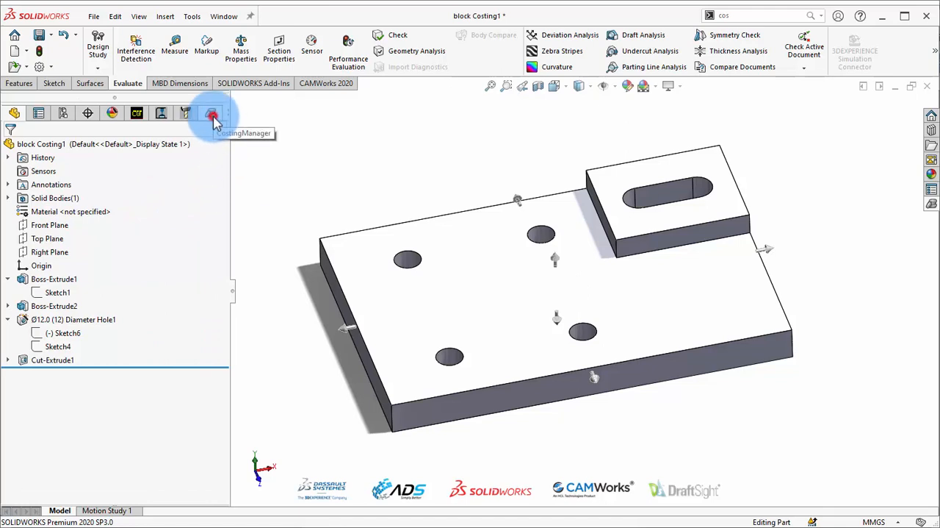
pyautogui.click(212, 116)
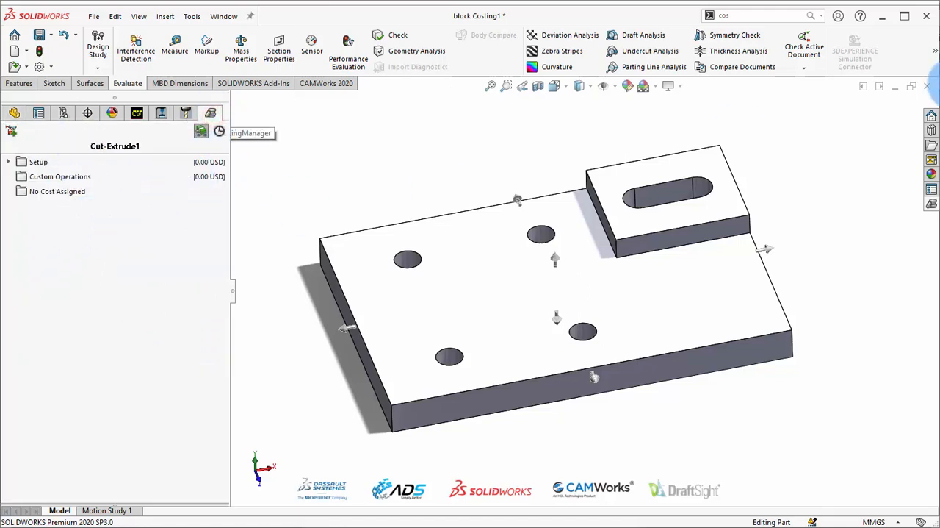
# Reopen the Costing settings and pin them open beside the fully visible part
pyautogui.click(930, 202)
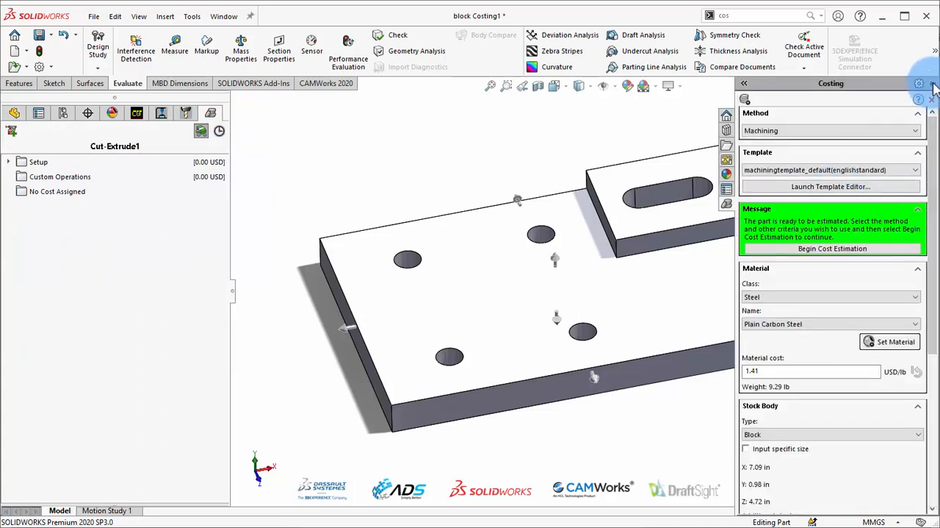
pyautogui.click(932, 84)
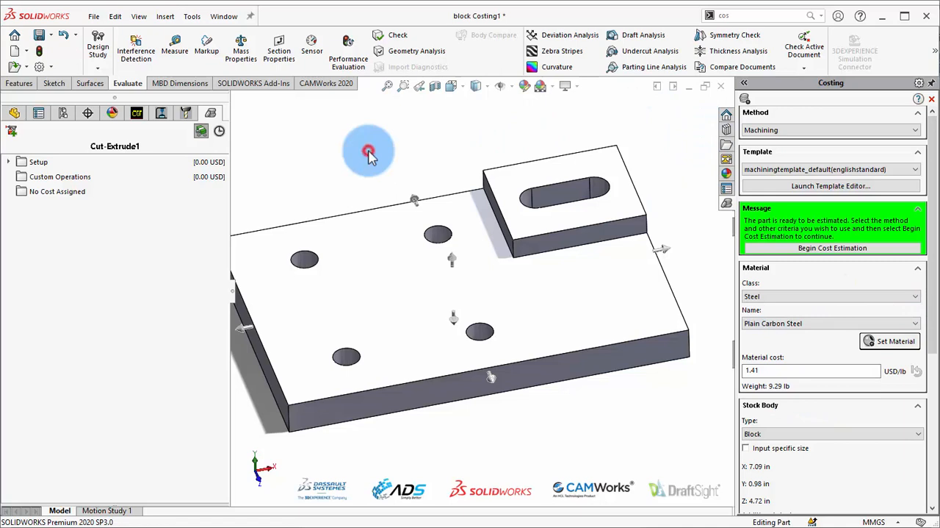
pyautogui.scroll(1, 437, 284)
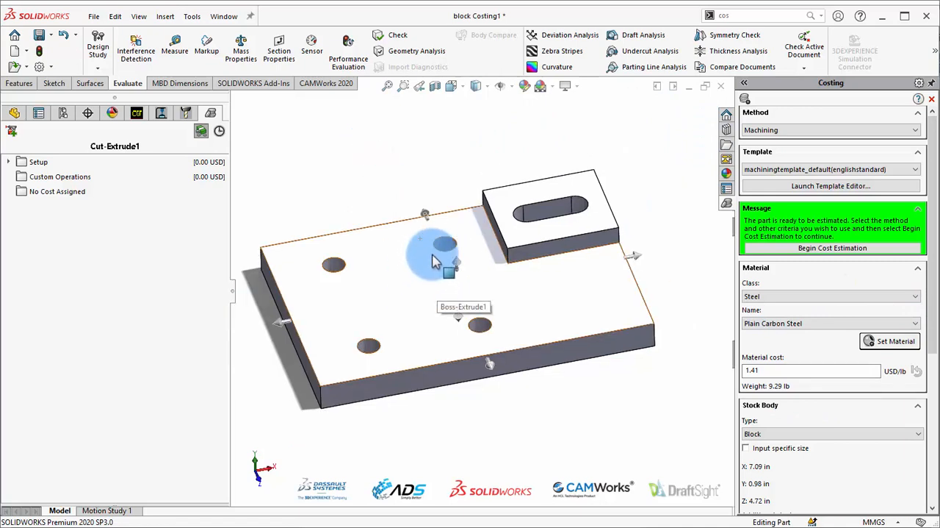
# Review the available manufacturing methods and choose Machining for the cost estimate
pyautogui.click(795, 130)
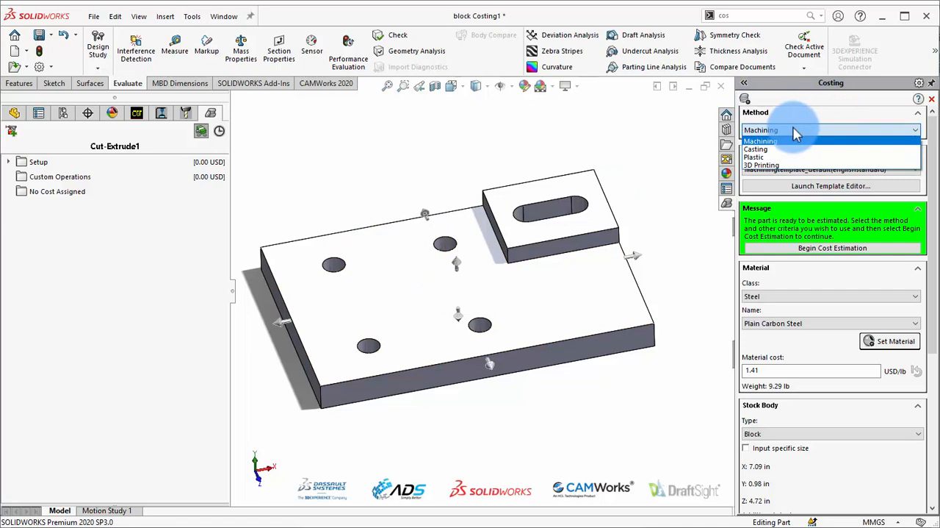
pyautogui.click(757, 150)
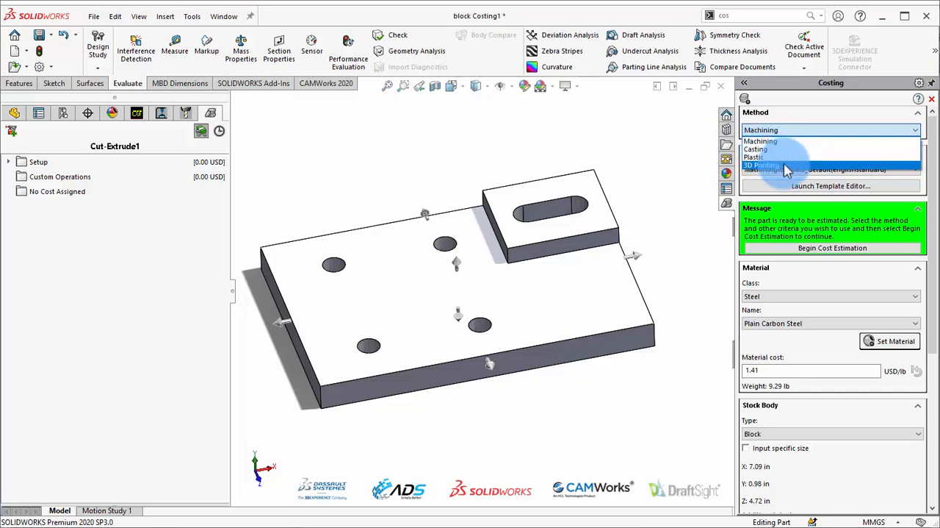
pyautogui.click(799, 140)
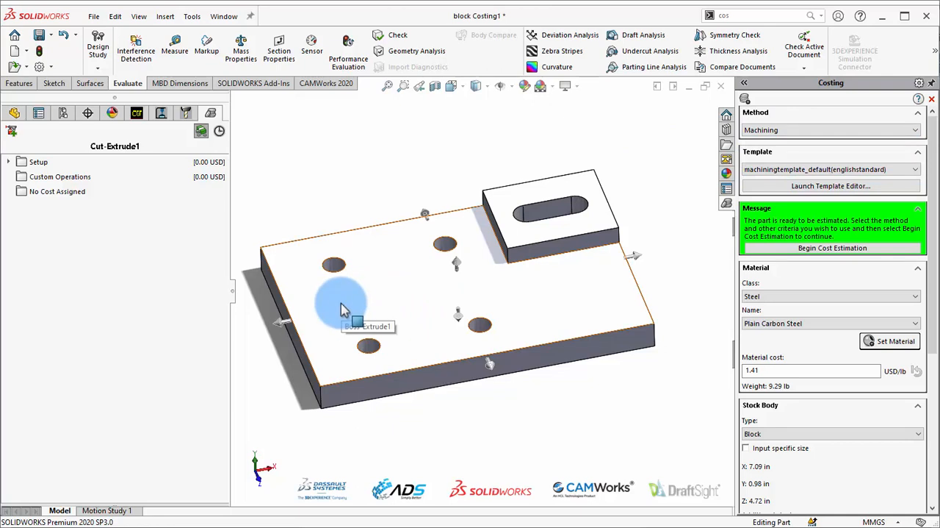
pyautogui.scroll(-2, 345, 308)
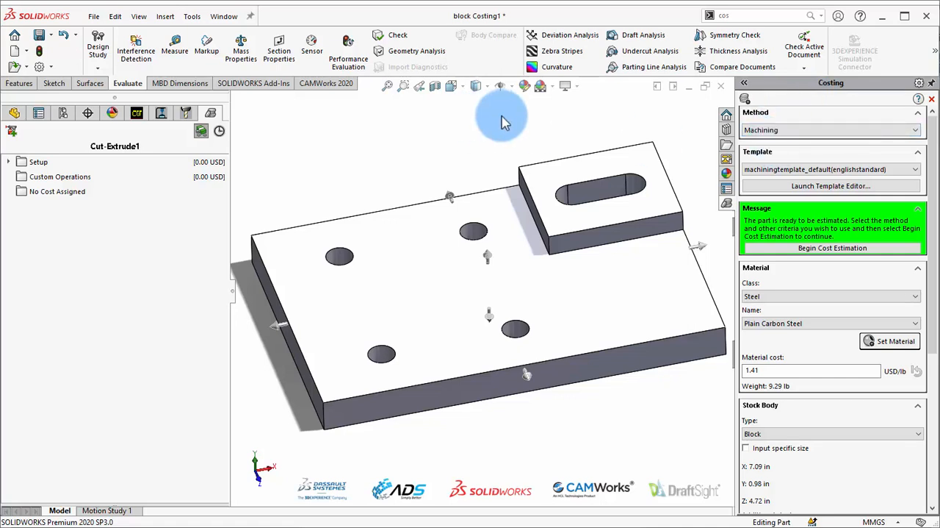
# Open the default machining template in the Costing Template Editor and examine its machining material costs and Mill operation data
pyautogui.click(836, 186)
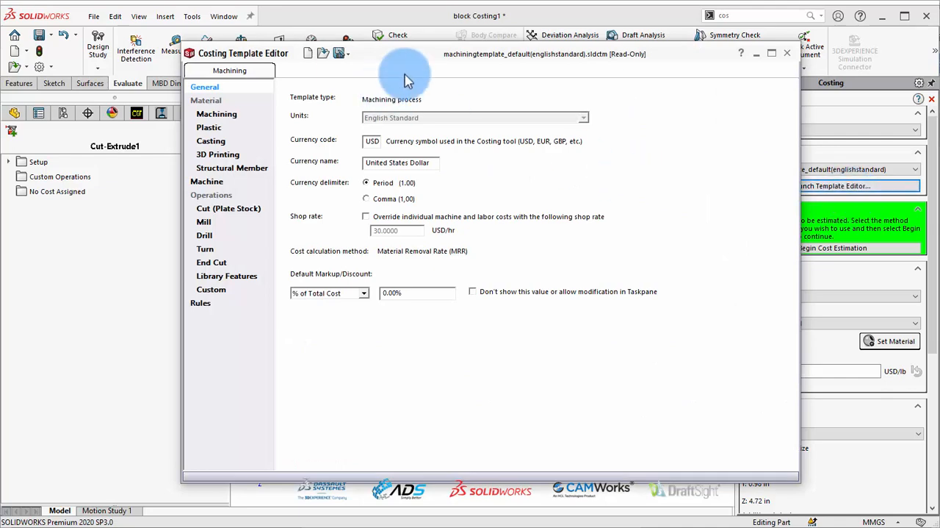
pyautogui.moveTo(419, 56); pyautogui.dragTo(415, 68)
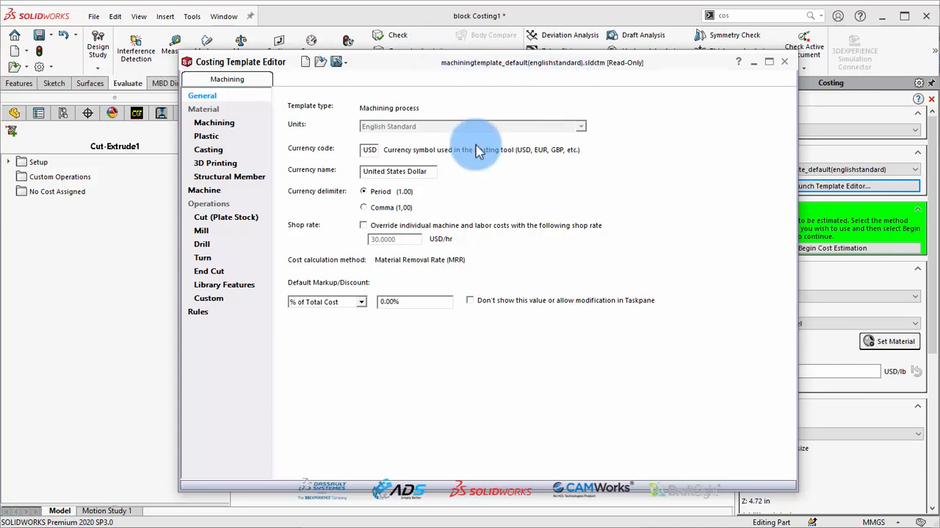
pyautogui.click(209, 126)
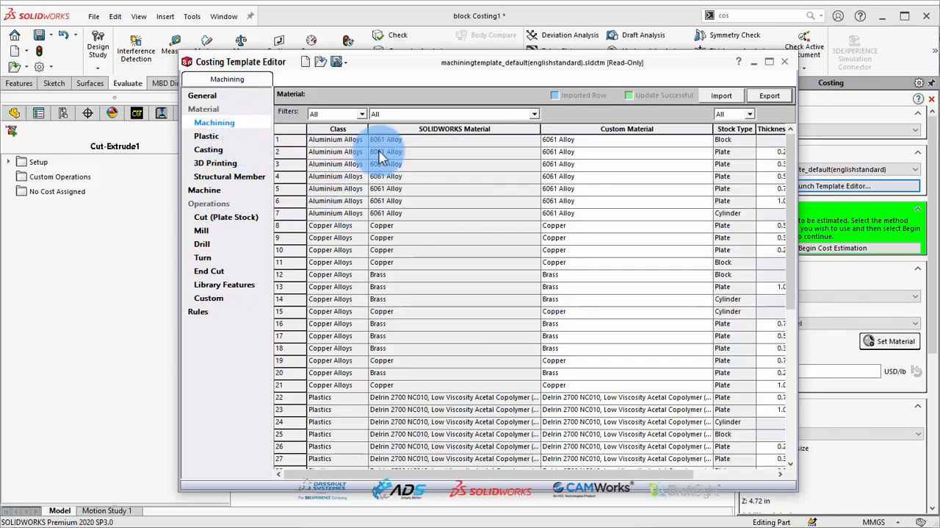
pyautogui.moveTo(607, 474); pyautogui.dragTo(815, 470)
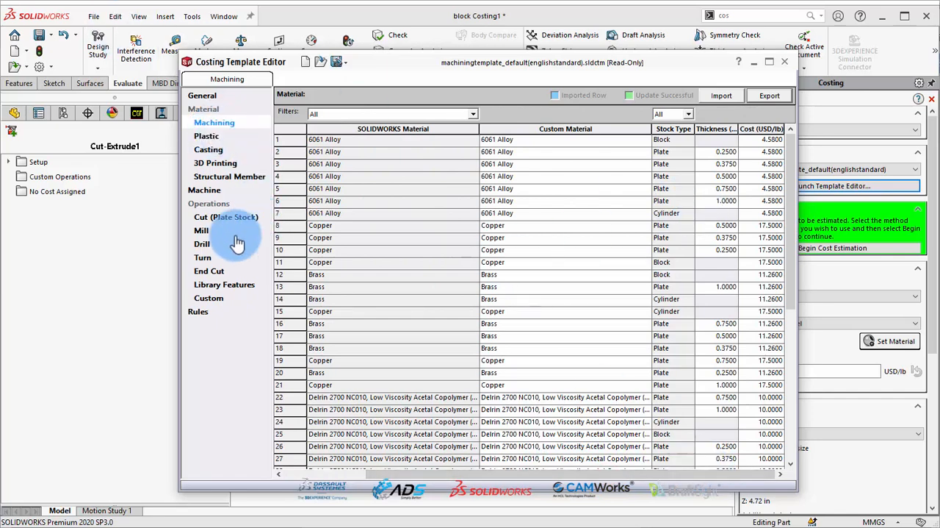
pyautogui.click(201, 231)
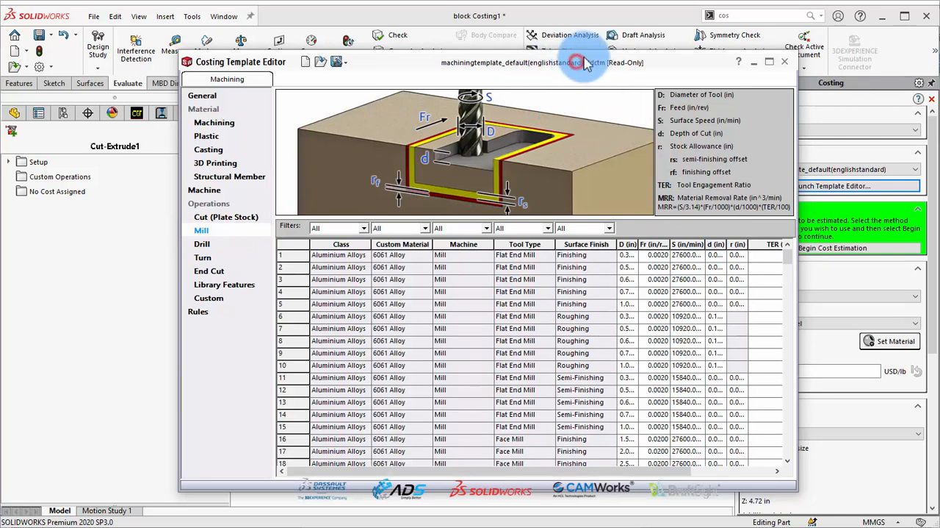
pyautogui.moveTo(580, 67); pyautogui.dragTo(587, 62)
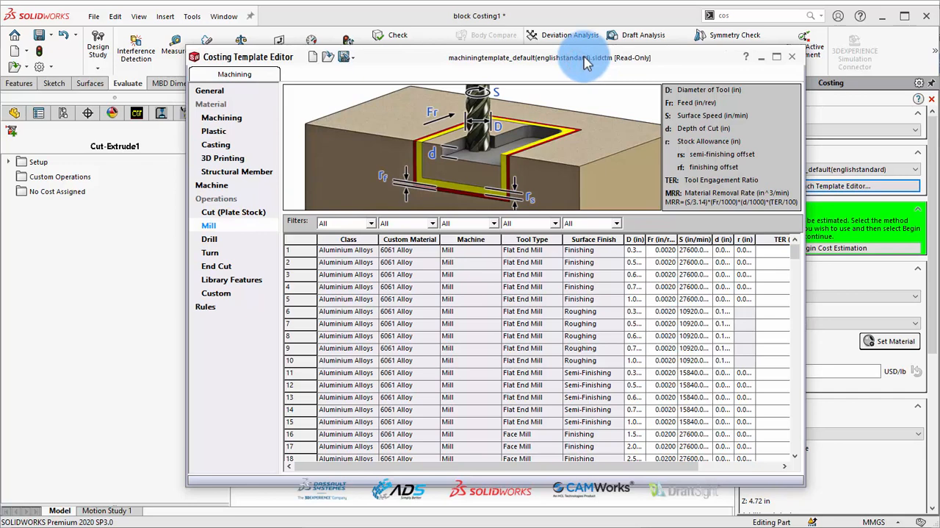
# Create a new costing template for machined, molded, or 3D printed parts
pyautogui.click(313, 59)
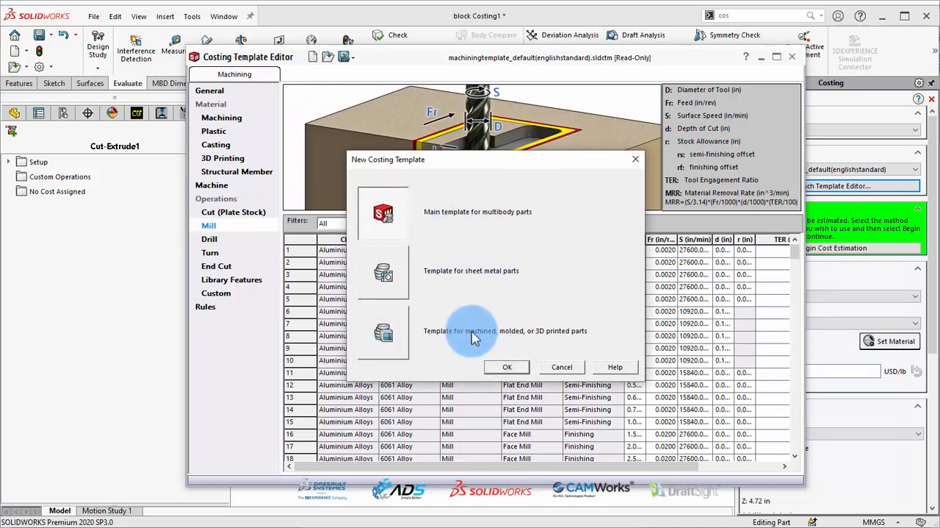
pyautogui.click(393, 340)
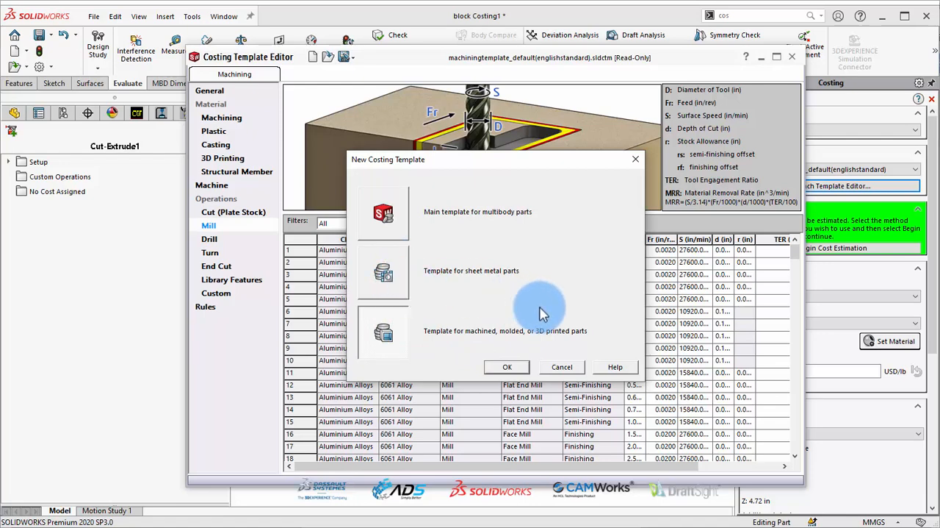
pyautogui.click(507, 367)
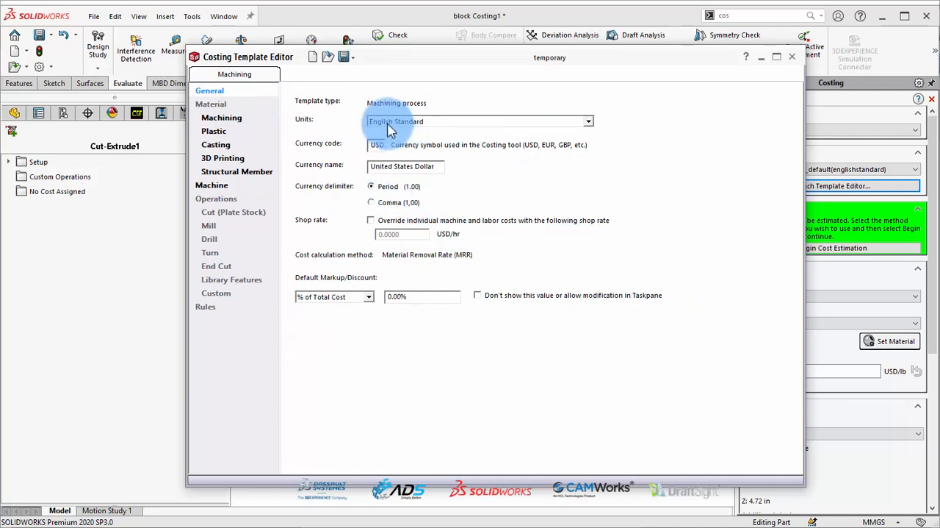
# Save the new template as "machining cost1" in the Costing 1 folder
pyautogui.click(347, 57)
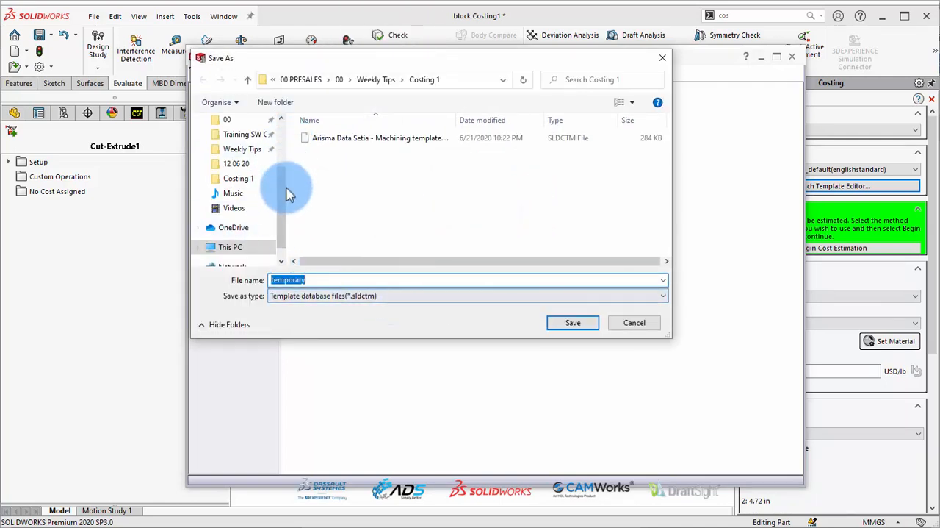
pyautogui.moveTo(287, 200); pyautogui.dragTo(286, 171)
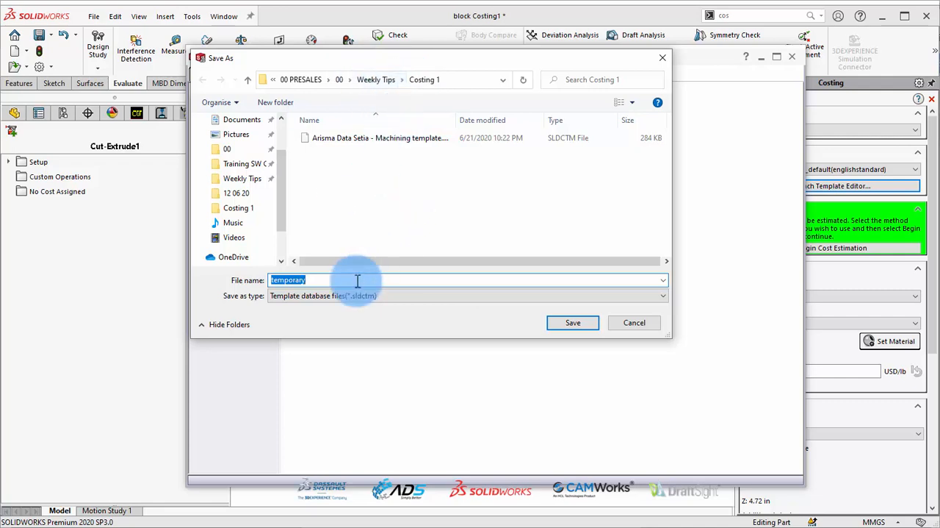
pyautogui.write('machining cost1')
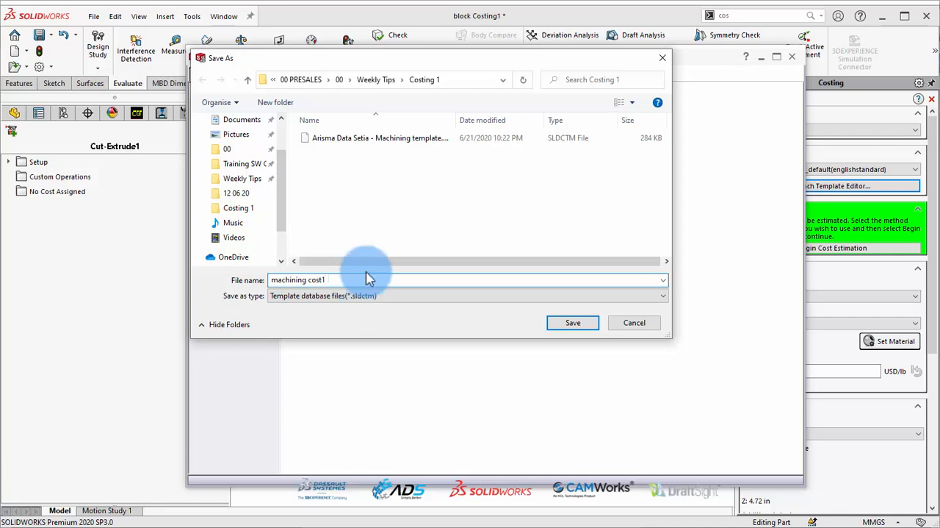
pyautogui.click(577, 325)
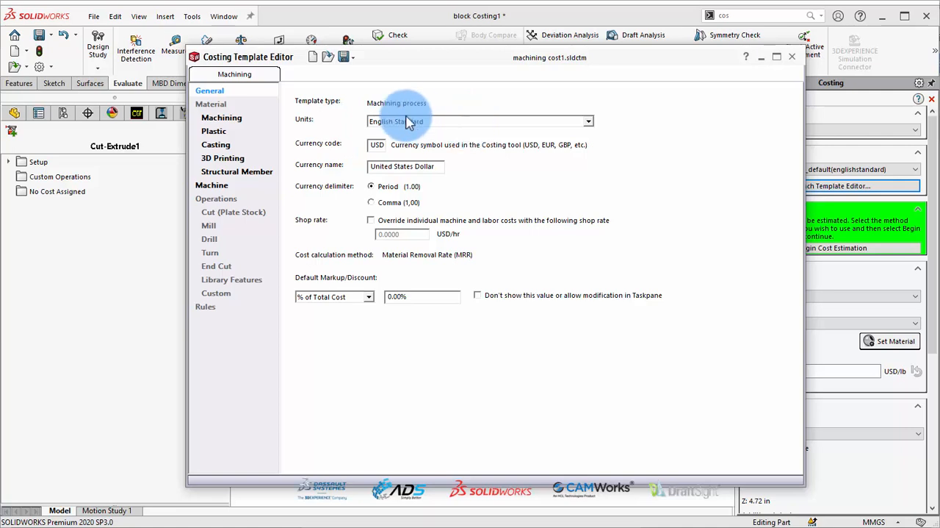
# Set the costing template's units to Metric Standard
pyautogui.click(590, 121)
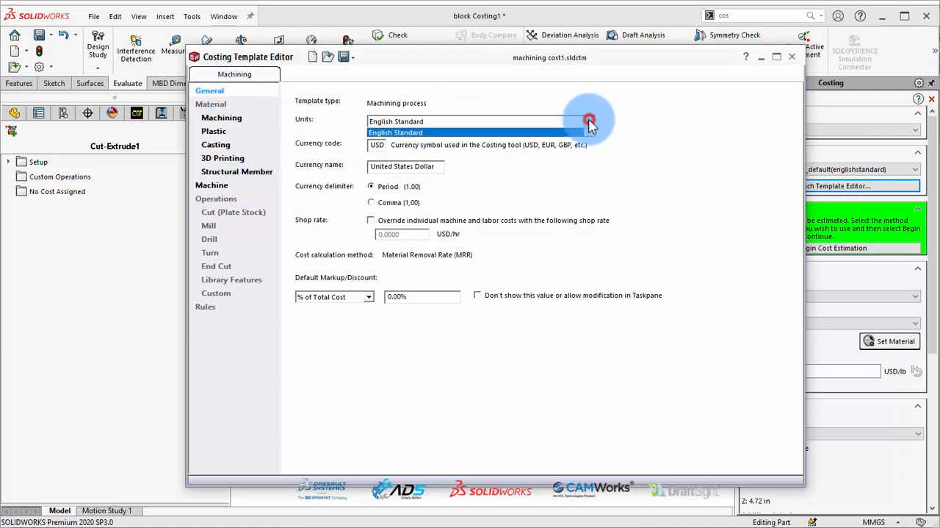
pyautogui.click(524, 121)
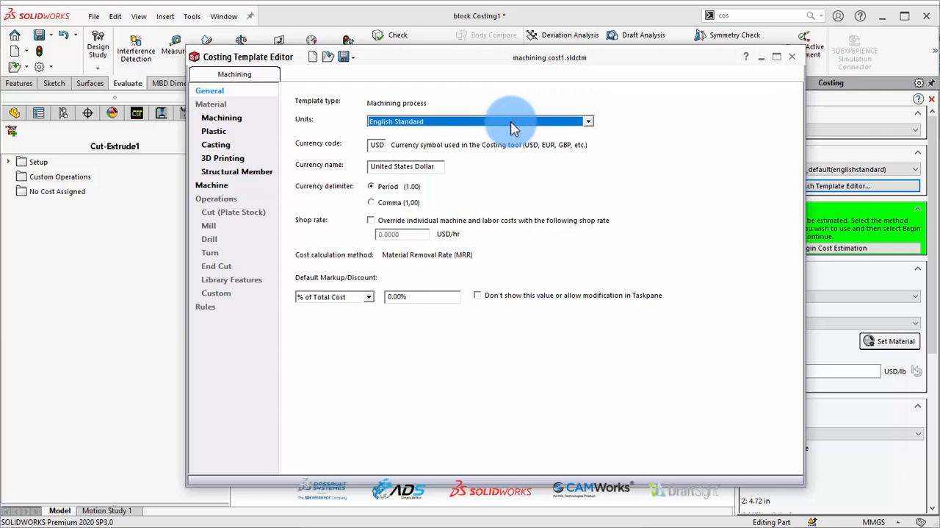
pyautogui.click(394, 121)
pyautogui.click(392, 122)
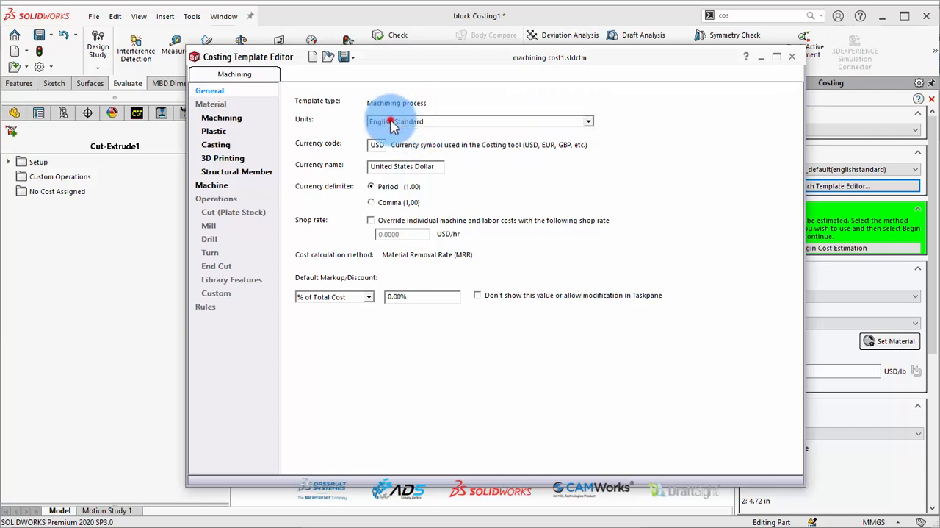
pyautogui.scroll(-1, 392, 124)
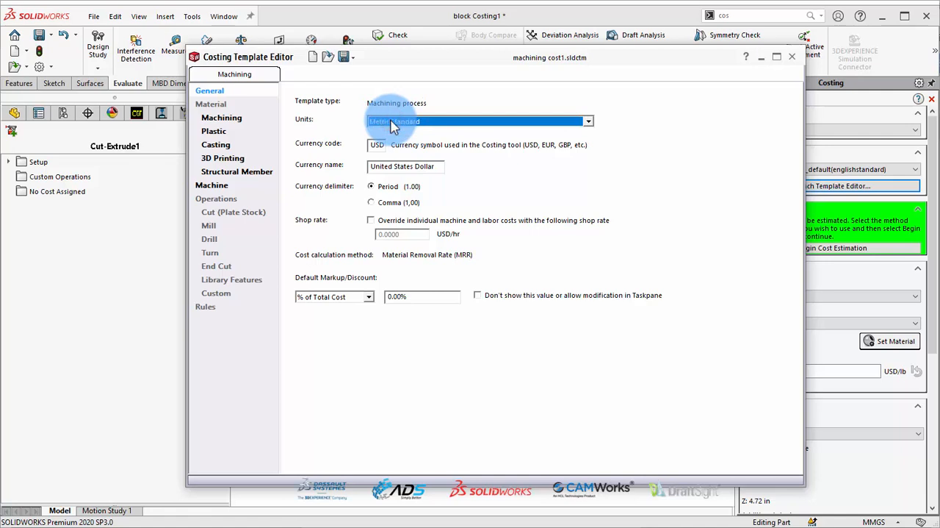
pyautogui.click(590, 122)
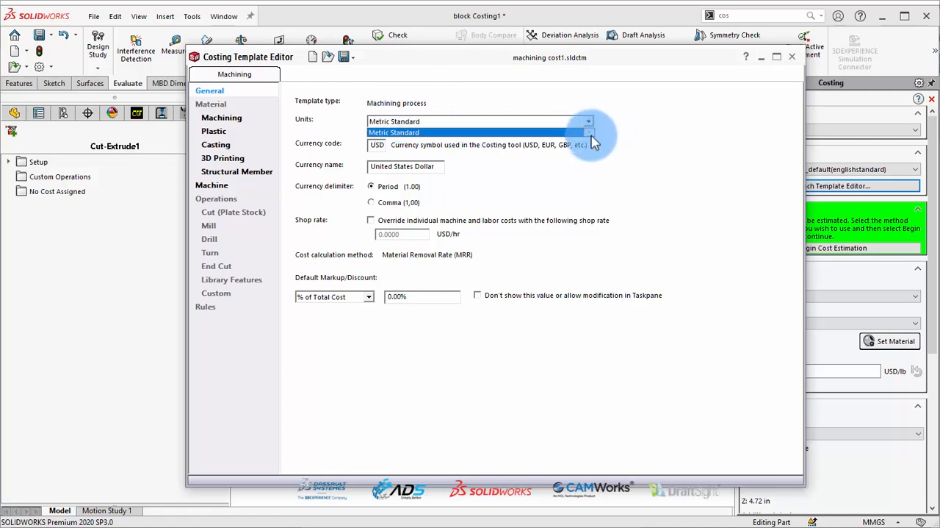
pyautogui.click(588, 132)
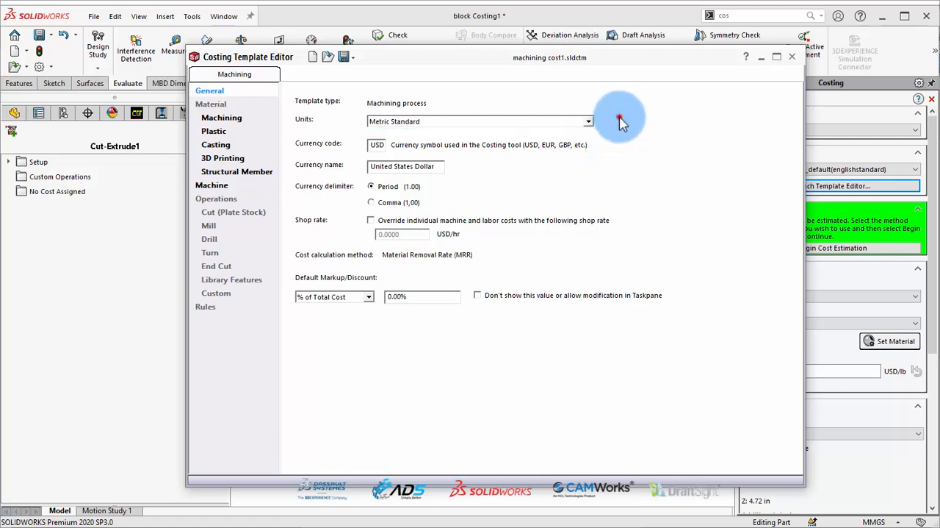
# Set the template's currency code to Rp and currency name to Rupiah, with a comma as the delimiter
pyautogui.click(379, 142)
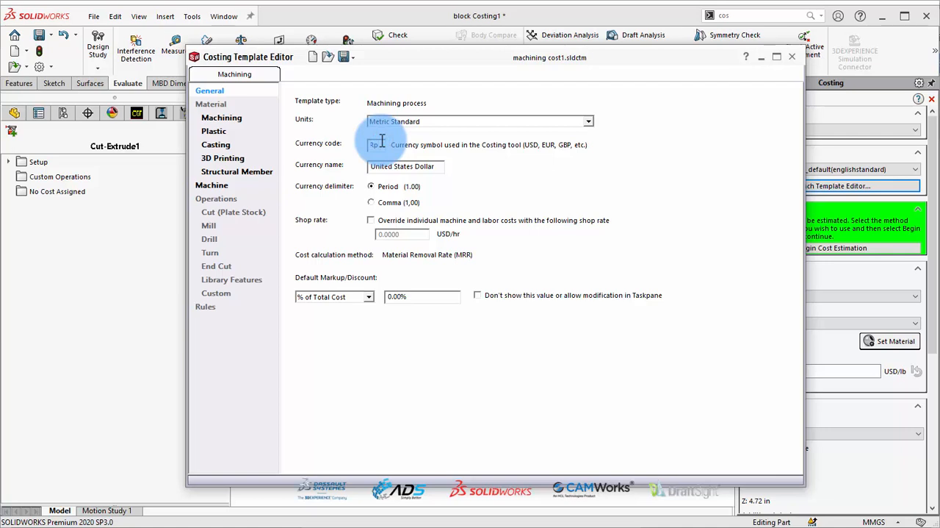
pyautogui.write('Rp')
pyautogui.click(421, 161)
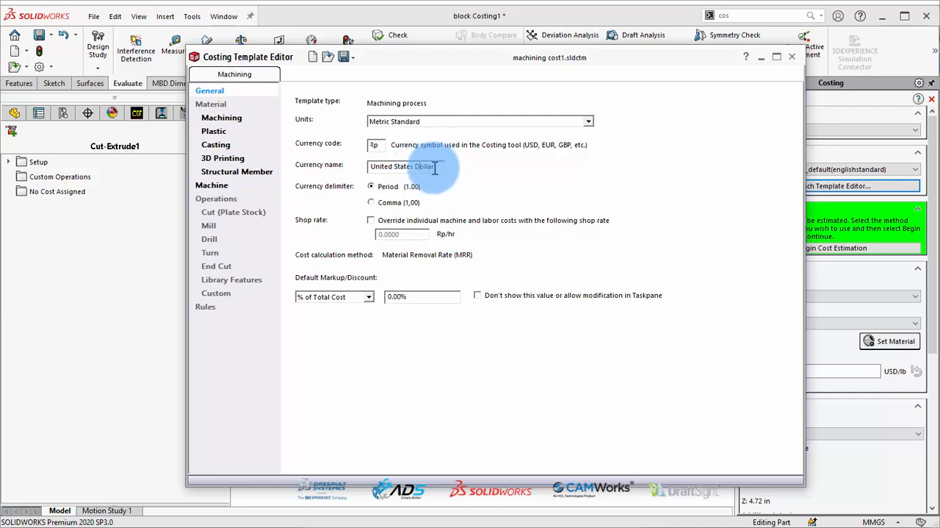
pyautogui.moveTo(434, 166); pyautogui.dragTo(364, 158)
pyautogui.write('Rupiah')
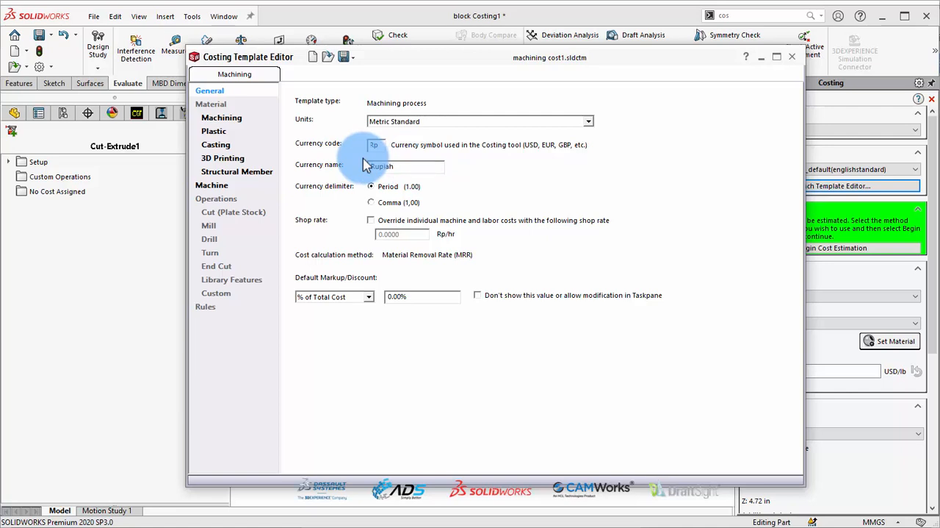
pyautogui.click(373, 202)
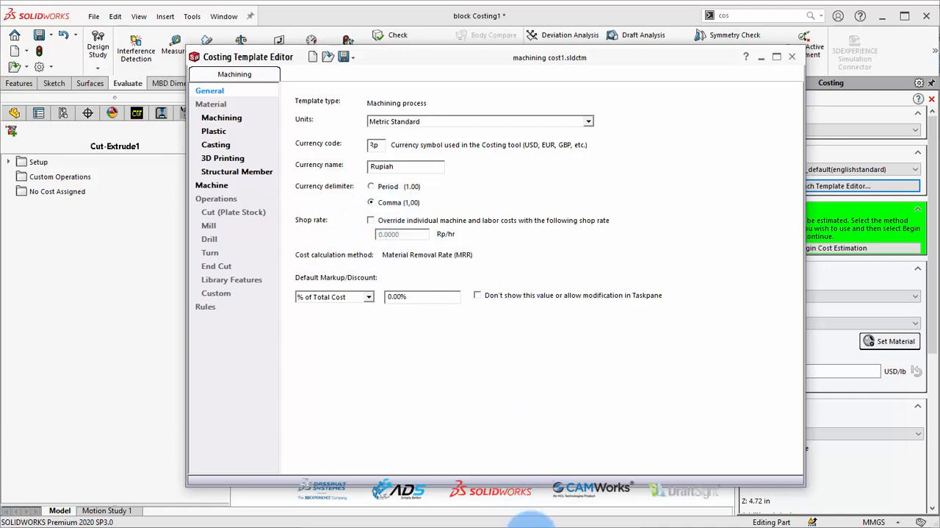
# Check the general settings against section 4.3 of the Machining Template PDF in Adobe Acrobat Reader and try the shop rate override
pyautogui.click(533, 527)
pyautogui.scroll(-6, 349, 266)
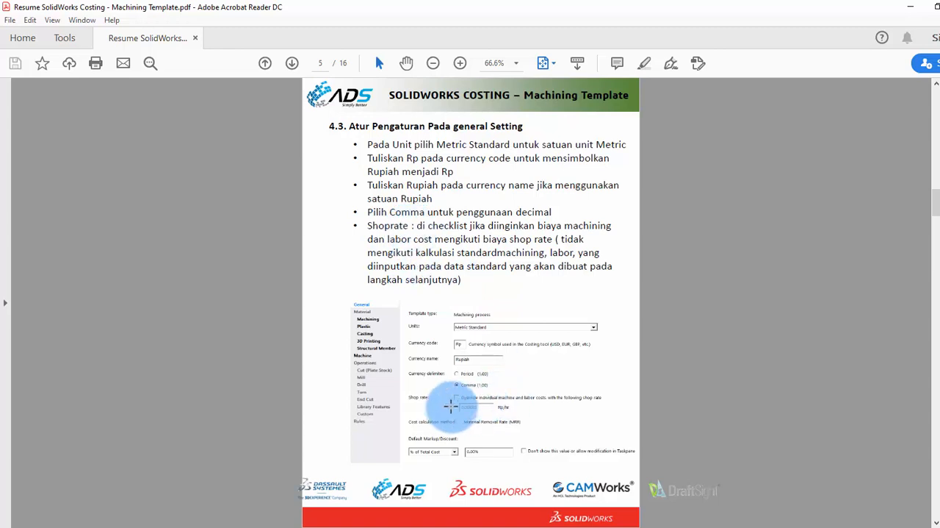
pyautogui.click(581, 527)
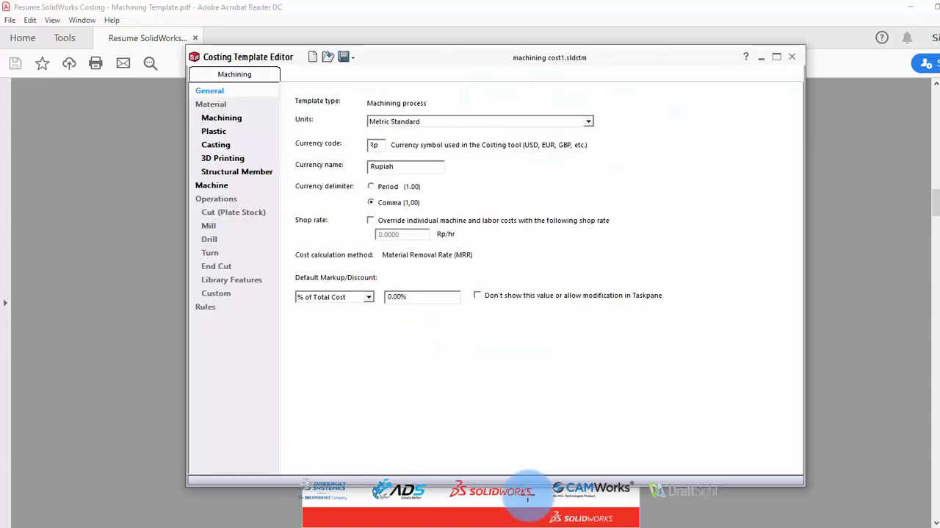
pyautogui.click(370, 220)
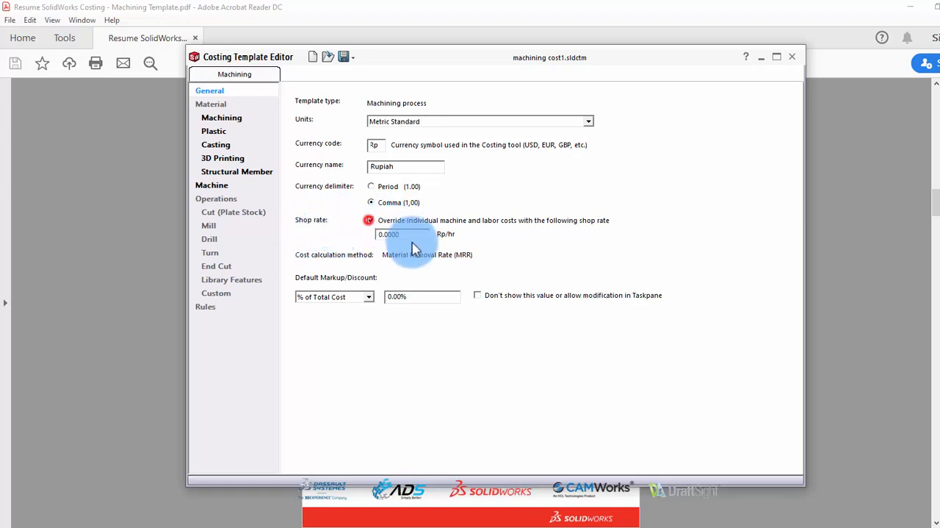
pyautogui.click(371, 220)
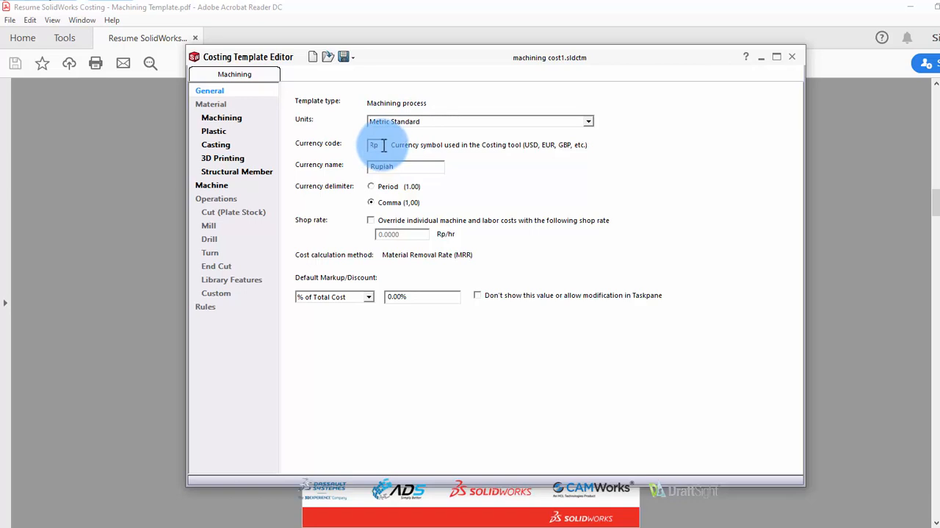
# Add a first machining material entry with class Steel and SOLIDWORKS material Alloy Steel (SS)
pyautogui.click(224, 117)
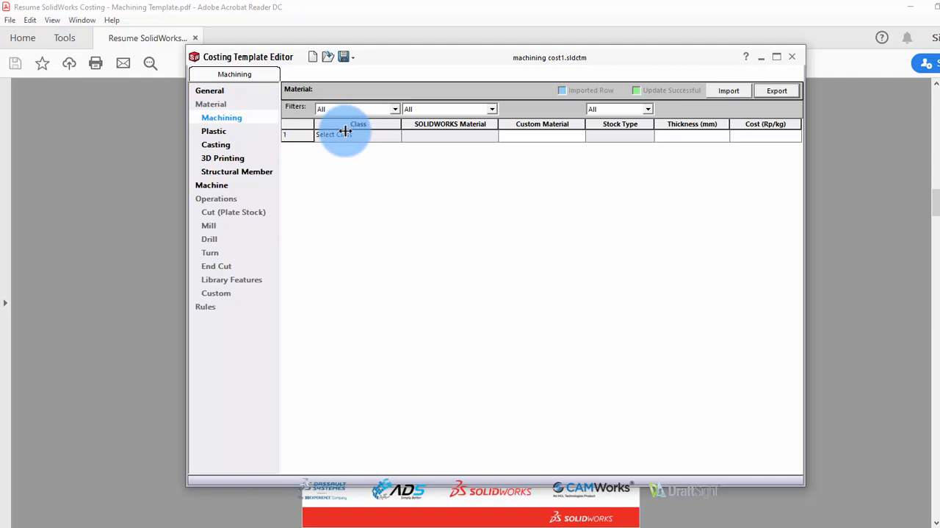
pyautogui.click(360, 136)
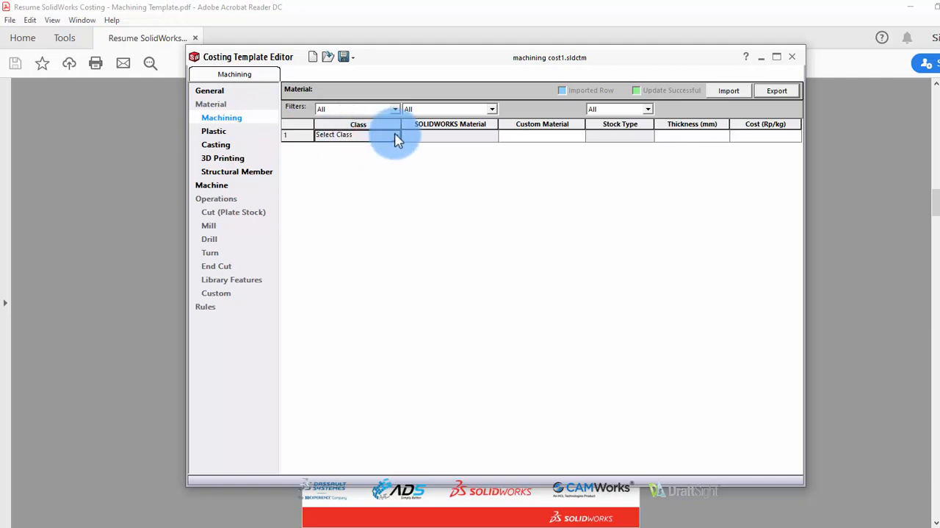
pyautogui.click(397, 139)
pyautogui.click(396, 140)
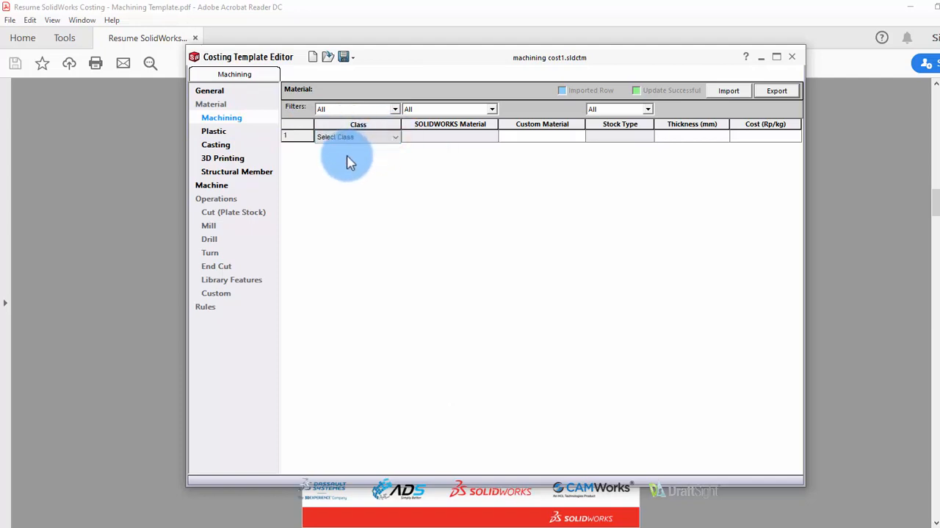
pyautogui.click(397, 138)
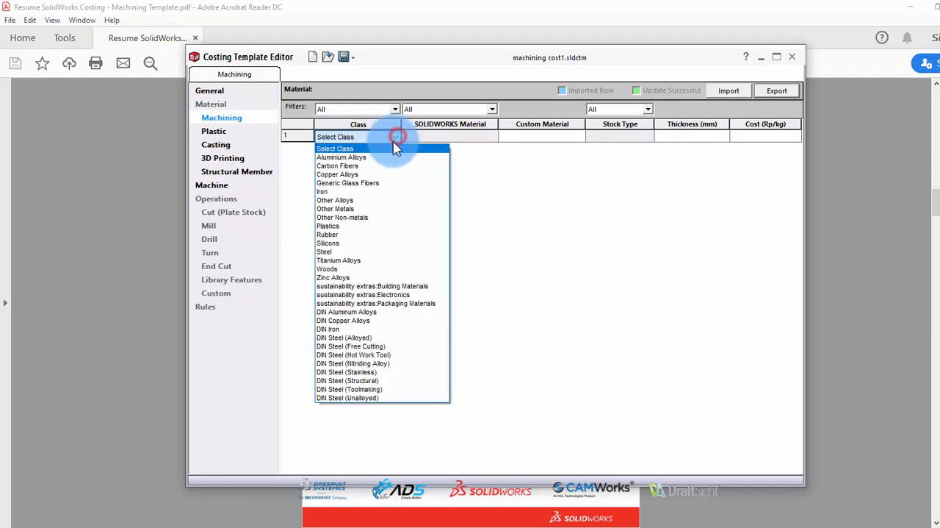
pyautogui.click(336, 255)
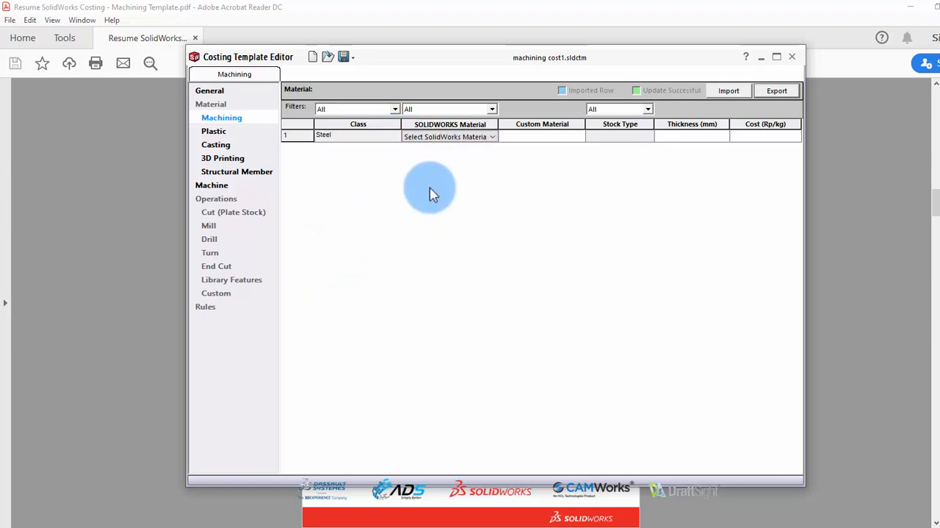
pyautogui.click(490, 137)
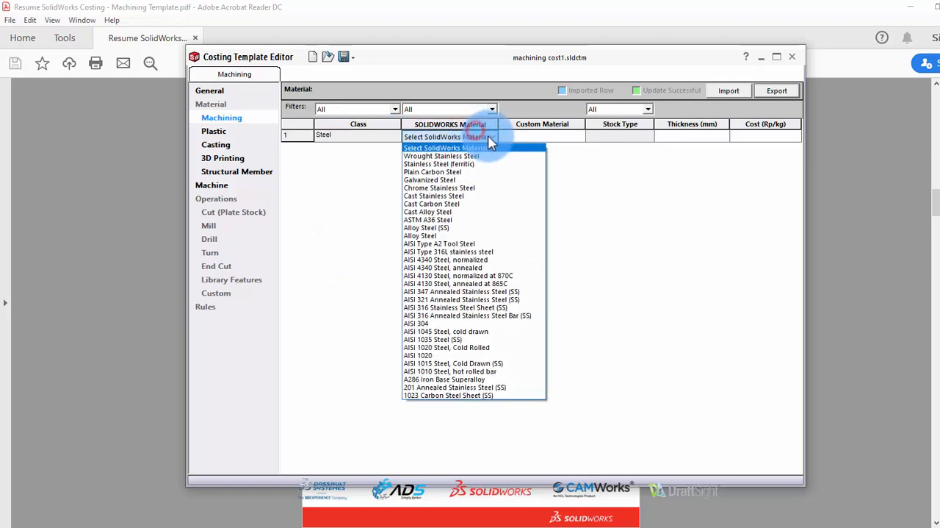
pyautogui.click(433, 228)
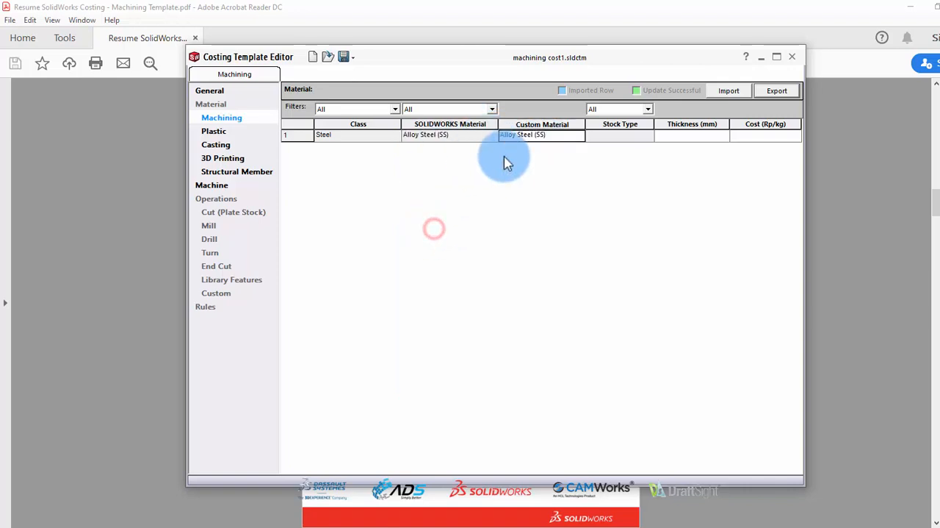
# Give the Alloy Steel (SS) entry the Block stock type and a cost of 25000,00 Rp/kg
pyautogui.click(611, 138)
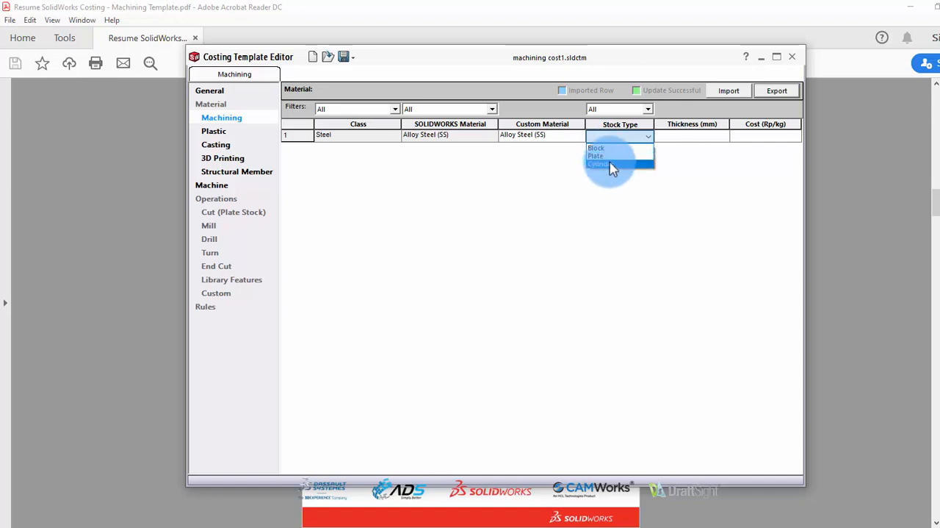
pyautogui.click(604, 149)
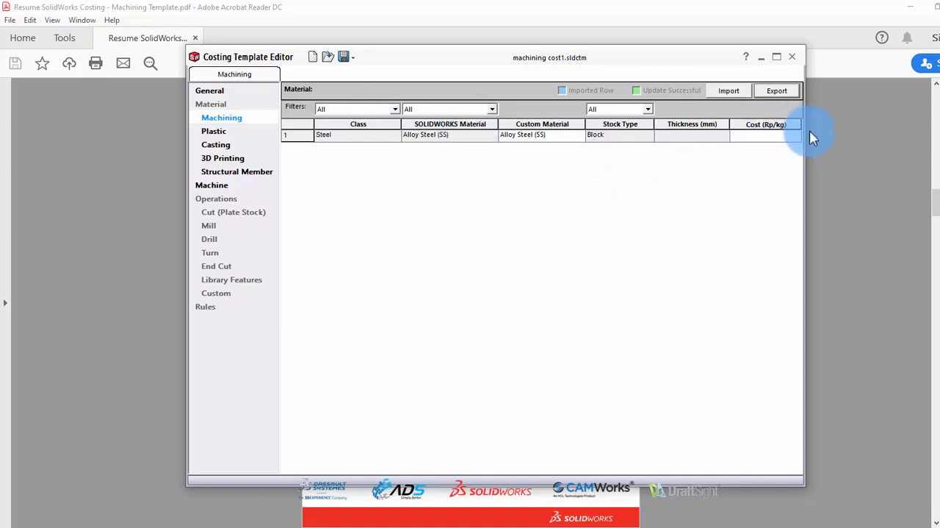
pyautogui.click(773, 135)
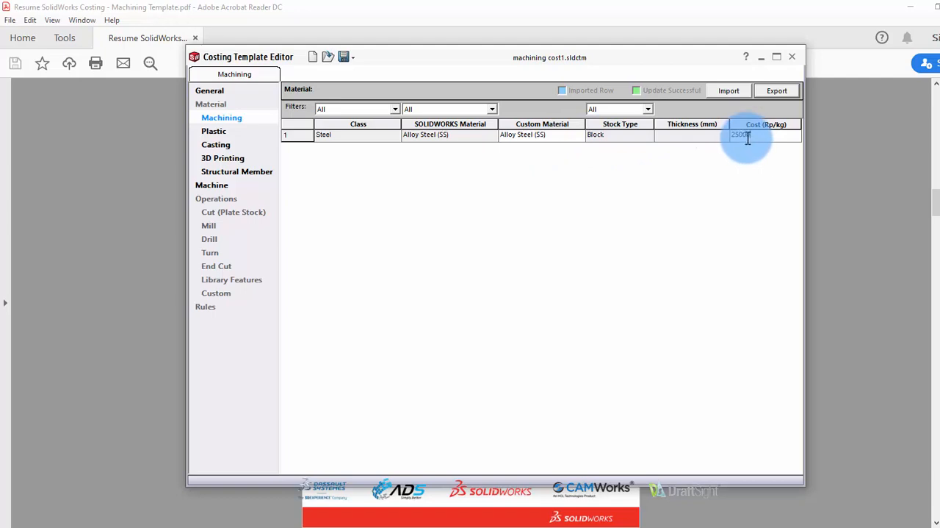
pyautogui.click(710, 157)
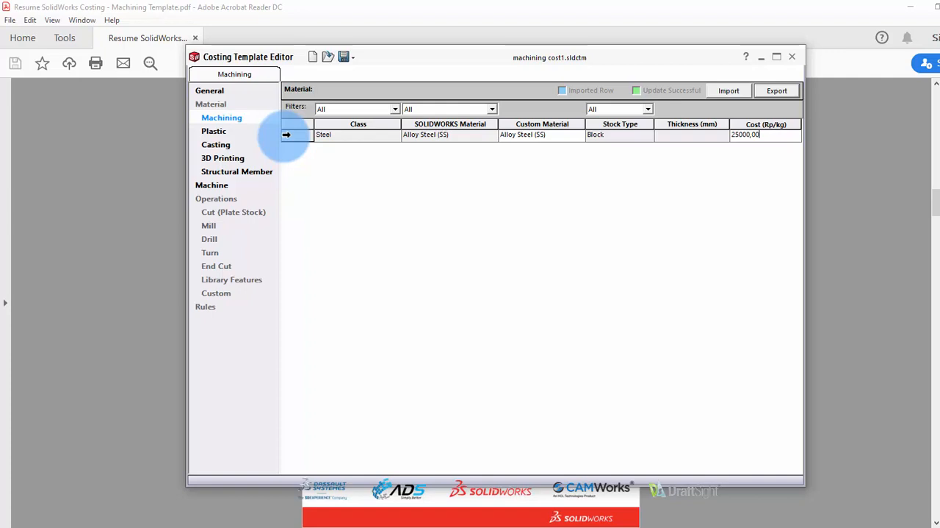
pyautogui.click(286, 134)
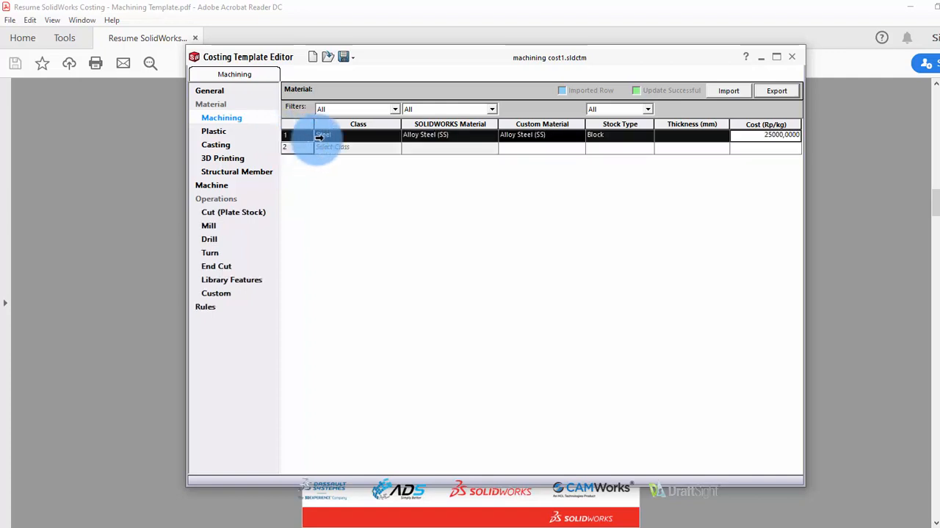
# Add a second machining material entry with class Steel and SOLIDWORKS material AISI 4340 Steel, normalized
pyautogui.click(336, 149)
pyautogui.click(395, 148)
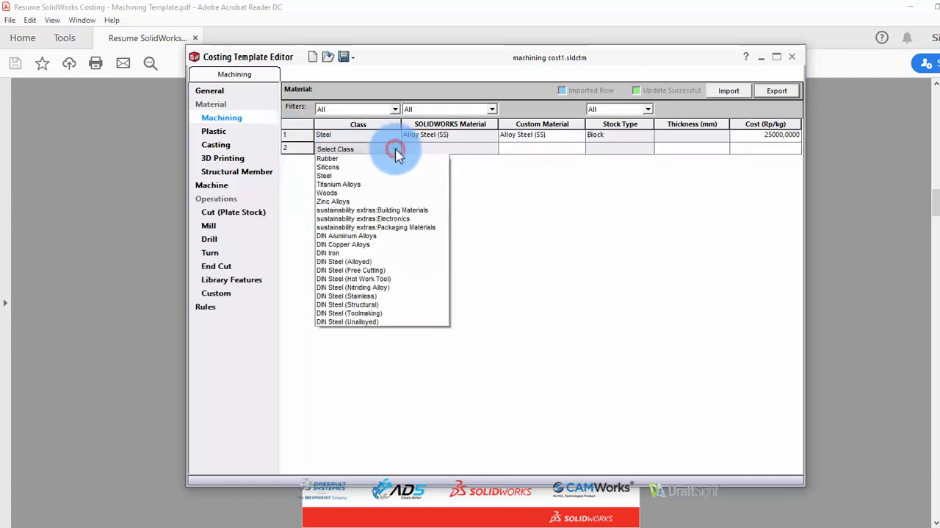
pyautogui.click(394, 150)
pyautogui.click(395, 150)
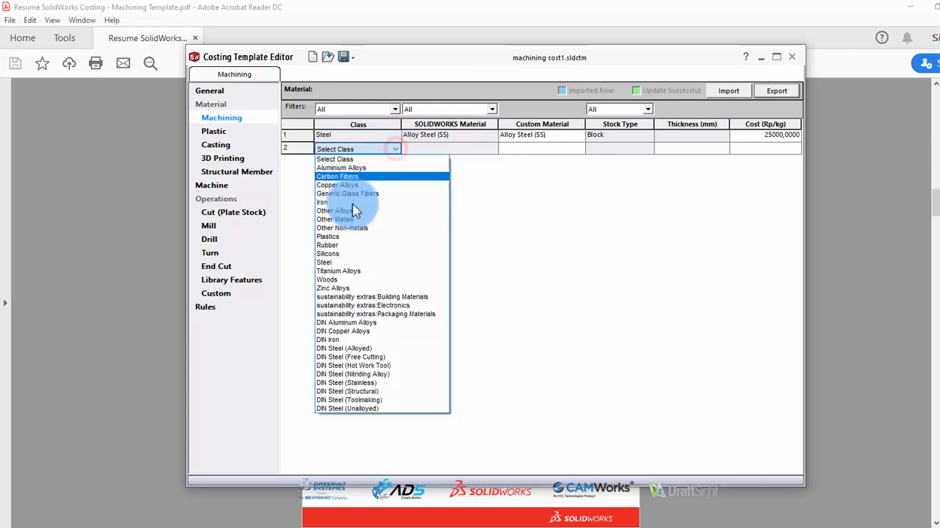
pyautogui.click(337, 260)
pyautogui.click(481, 149)
pyautogui.click(492, 149)
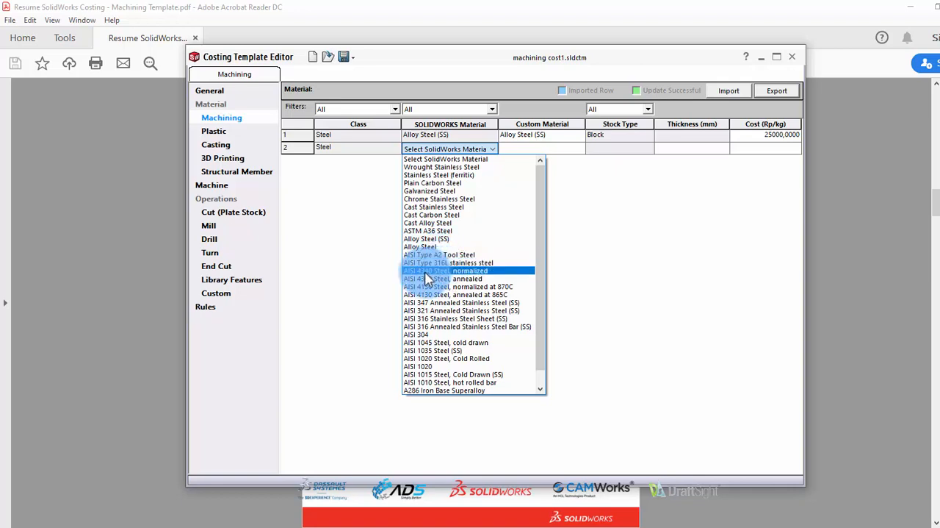
pyautogui.click(429, 270)
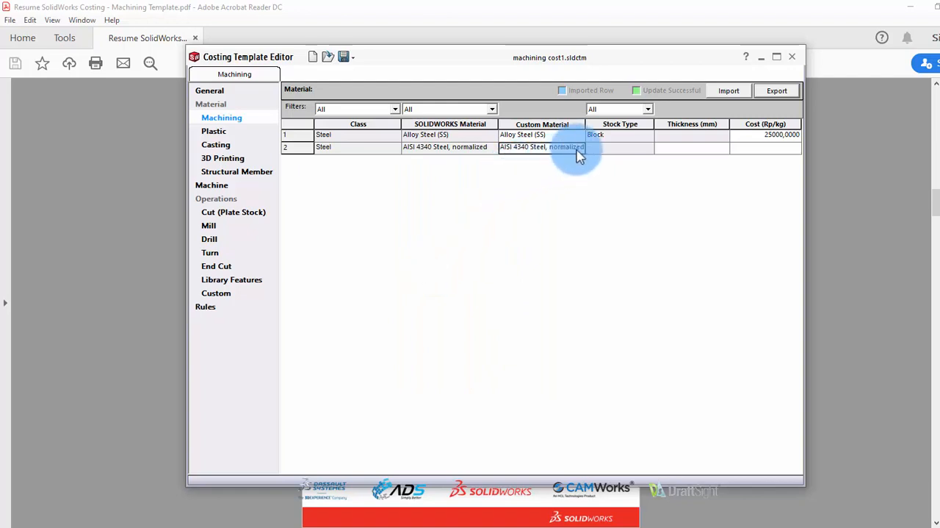
# Give the AISI 4340 Steel, normalized entry the Block stock type and a cost of 26000,00 Rp/kg
pyautogui.click(603, 149)
pyautogui.click(598, 159)
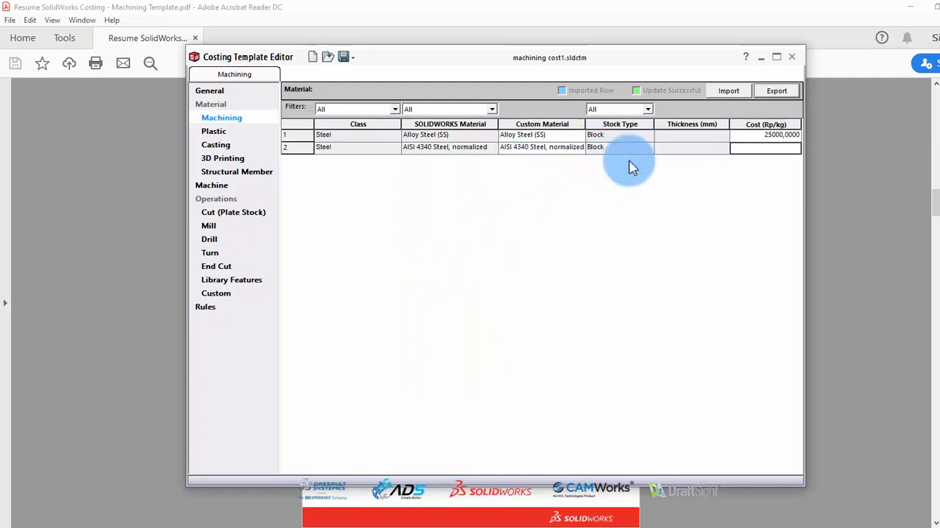
pyautogui.click(777, 154)
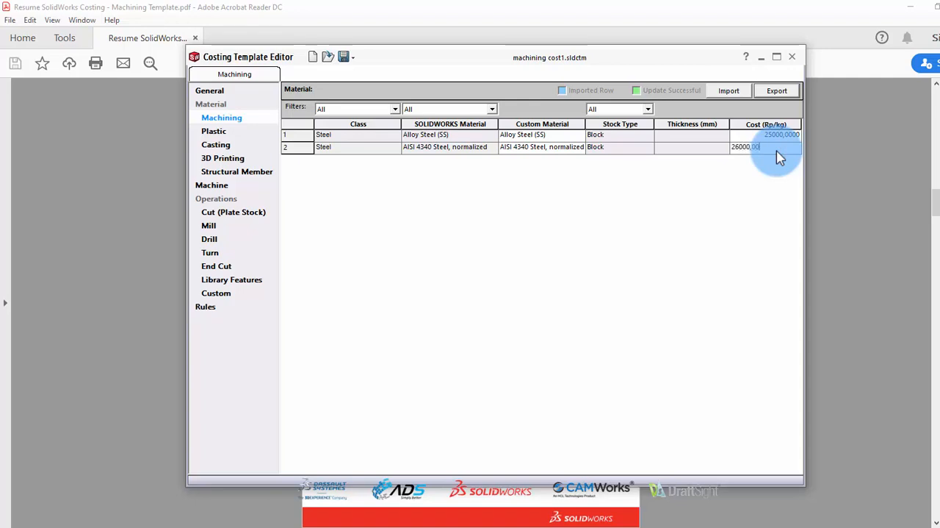
pyautogui.click(712, 206)
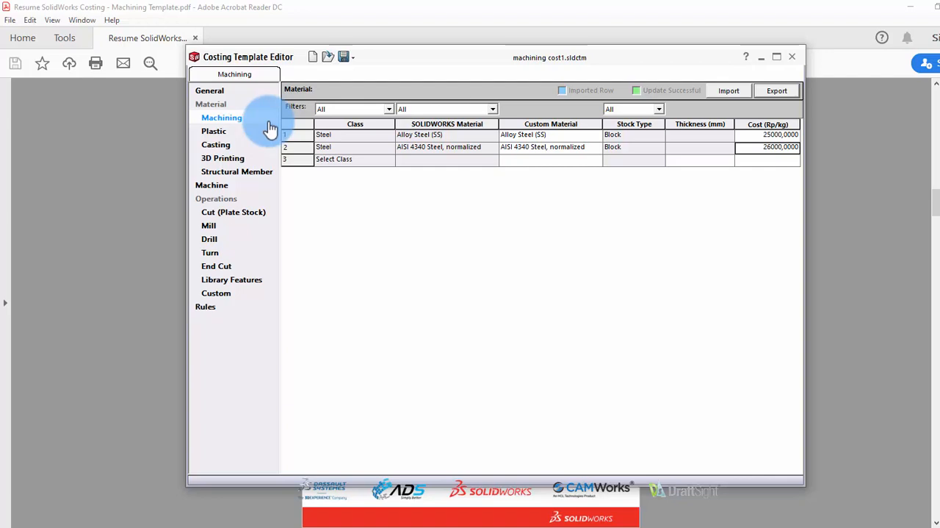
# Add a machine named Milling Manual to the template's Machining machines and enable it for Mill operations
pyautogui.click(214, 187)
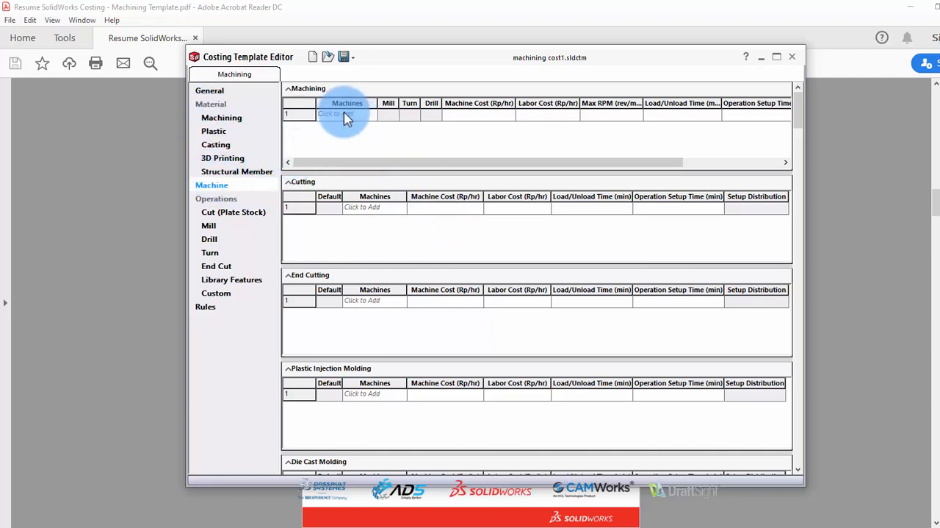
pyautogui.click(364, 114)
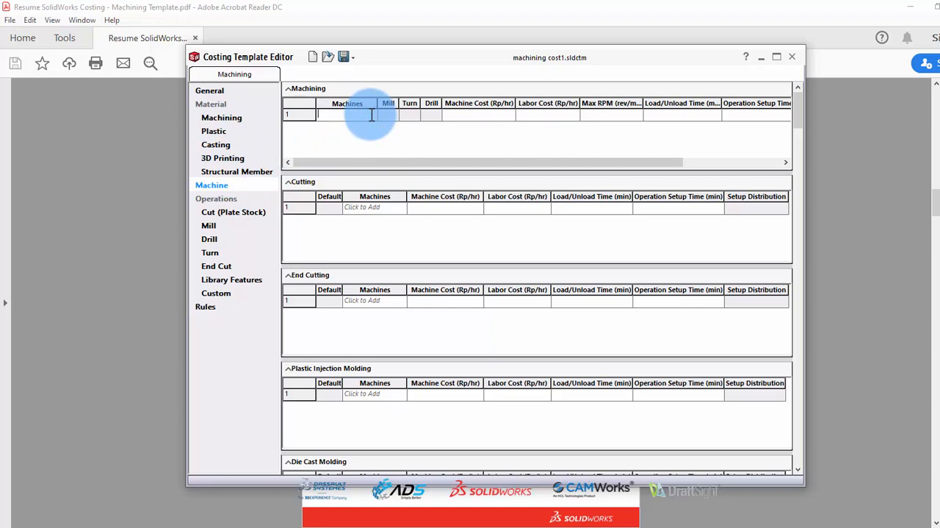
pyautogui.write('Milling Manual')
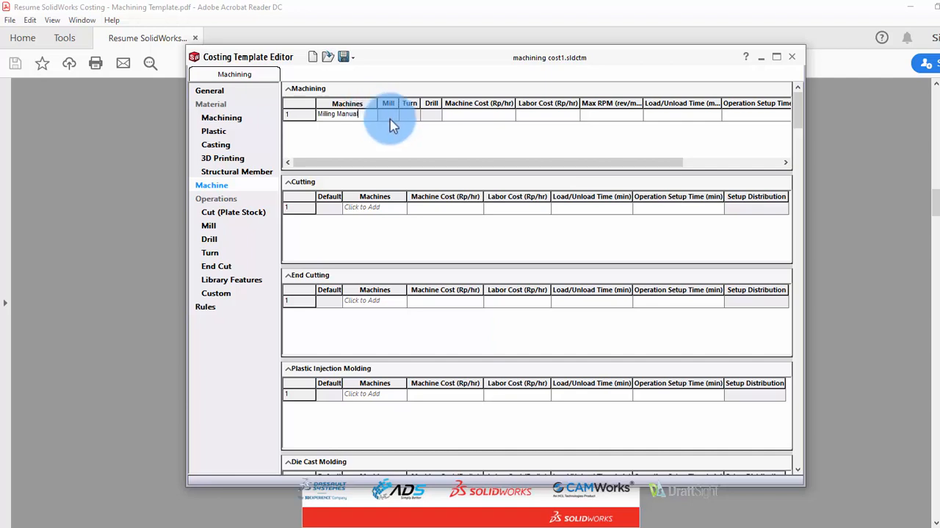
pyautogui.click(388, 115)
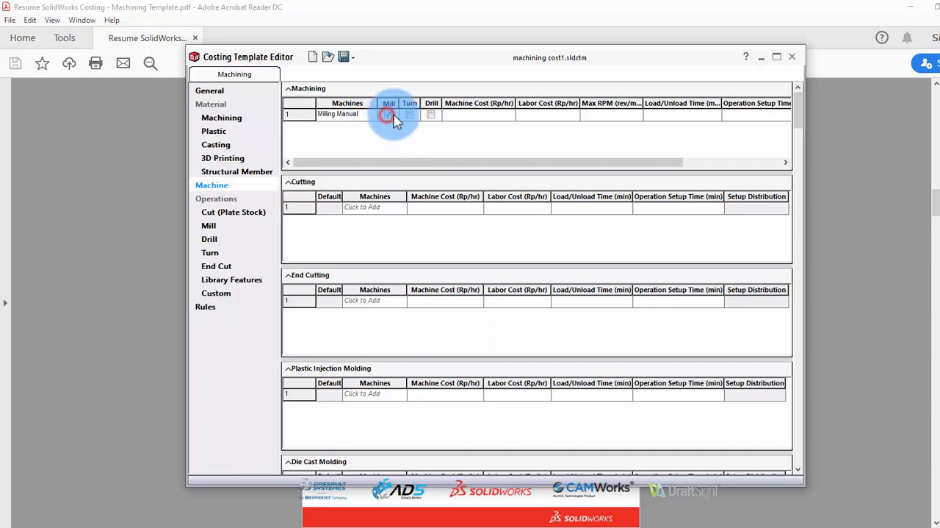
# Set the Milling Manual machine cost to 40000 Rp/hr and its labor cost to 22000 Rp/hr
pyautogui.click(497, 111)
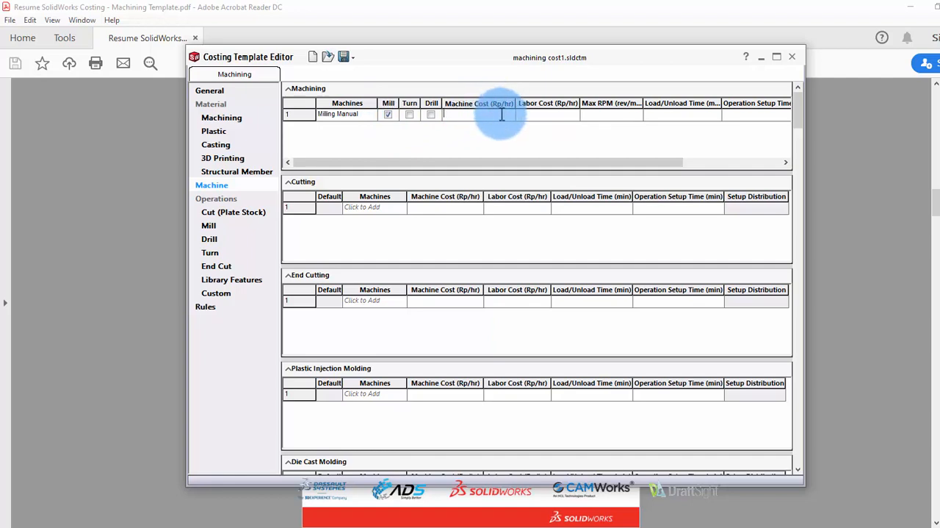
pyautogui.write('40000')
pyautogui.click(539, 116)
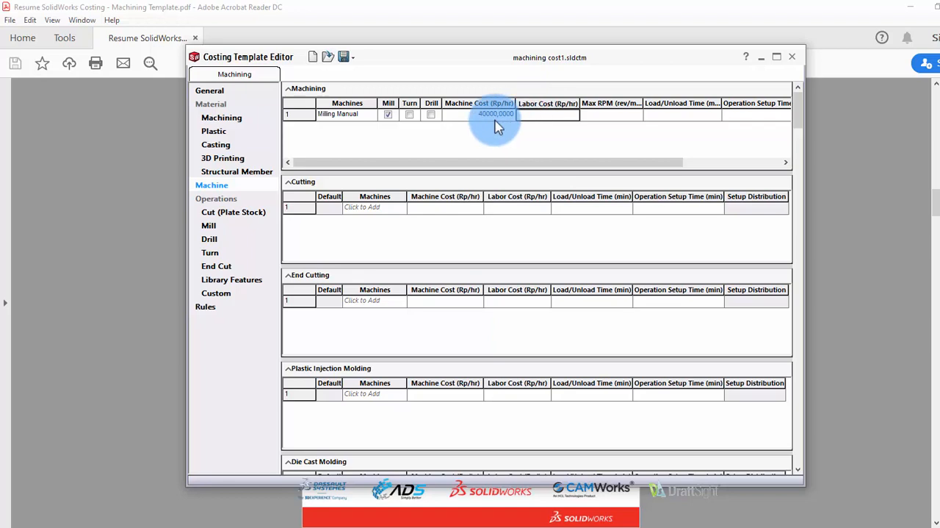
pyautogui.click(547, 124)
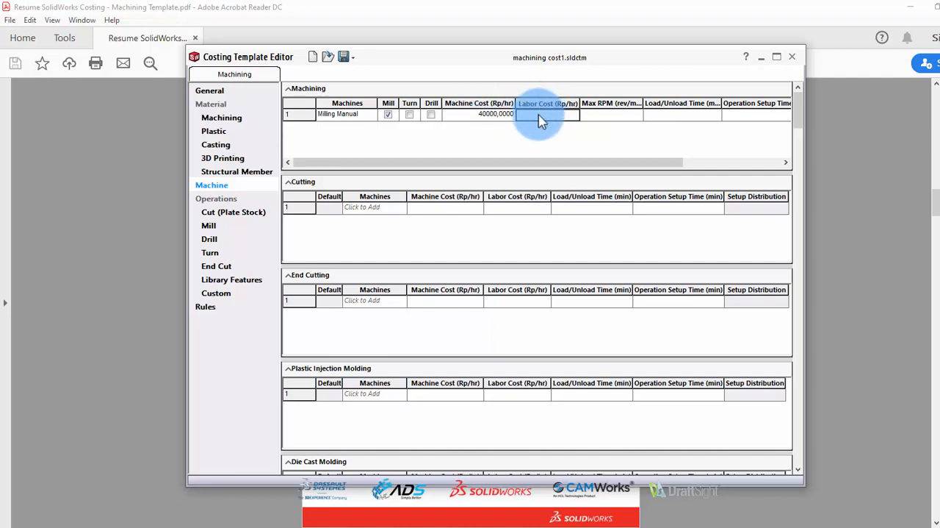
pyautogui.click(540, 121)
pyautogui.write('22000')
# Give the Milling Manual machine a maximum speed of 6000 rev/min and a load/unload time of 10 min
pyautogui.click(601, 118)
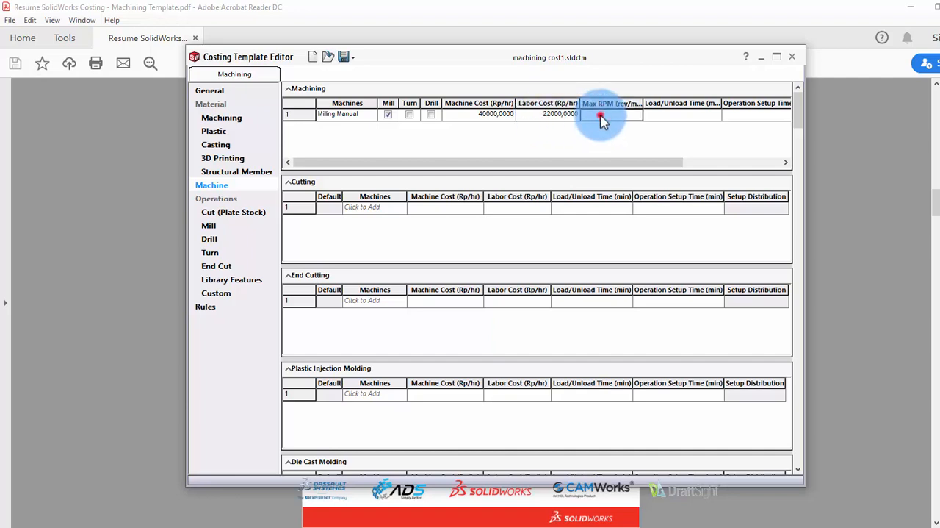
pyautogui.click(601, 117)
pyautogui.write('6000')
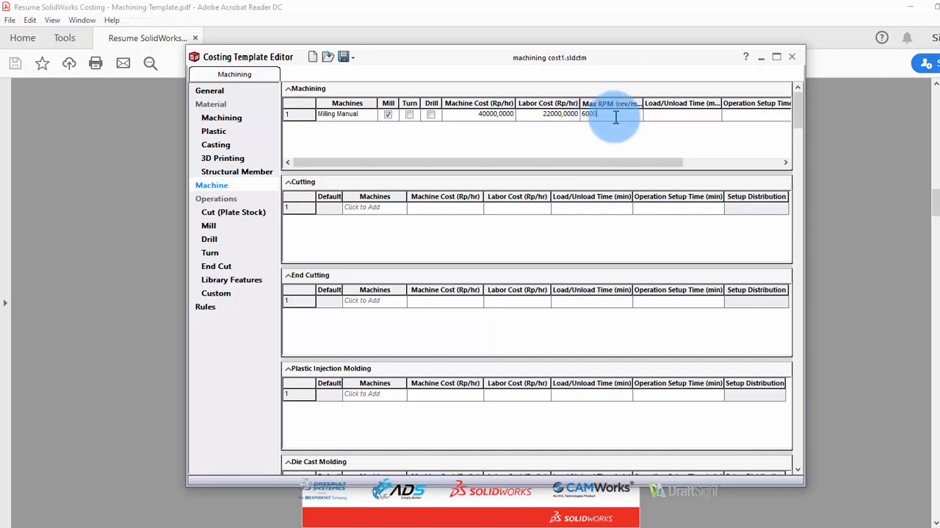
pyautogui.click(667, 118)
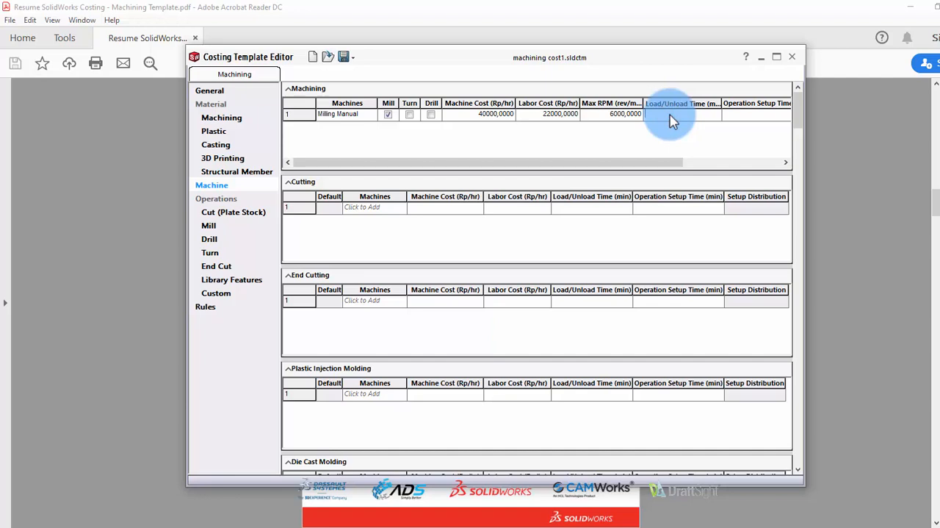
pyautogui.write('0')
# Set the Milling Manual operation setup time to 12,00 min with the setup distribution Applied Once Per Part
pyautogui.click(745, 113)
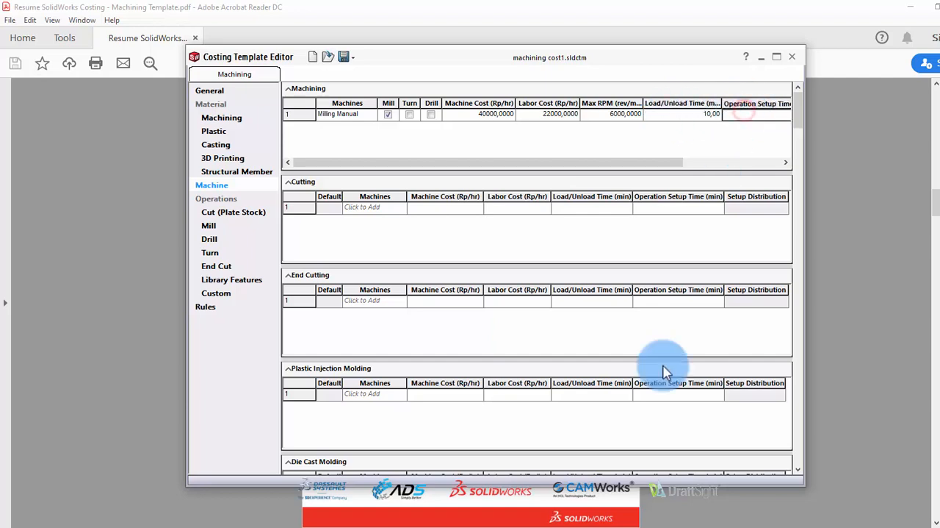
pyautogui.moveTo(661, 161); pyautogui.dragTo(783, 169)
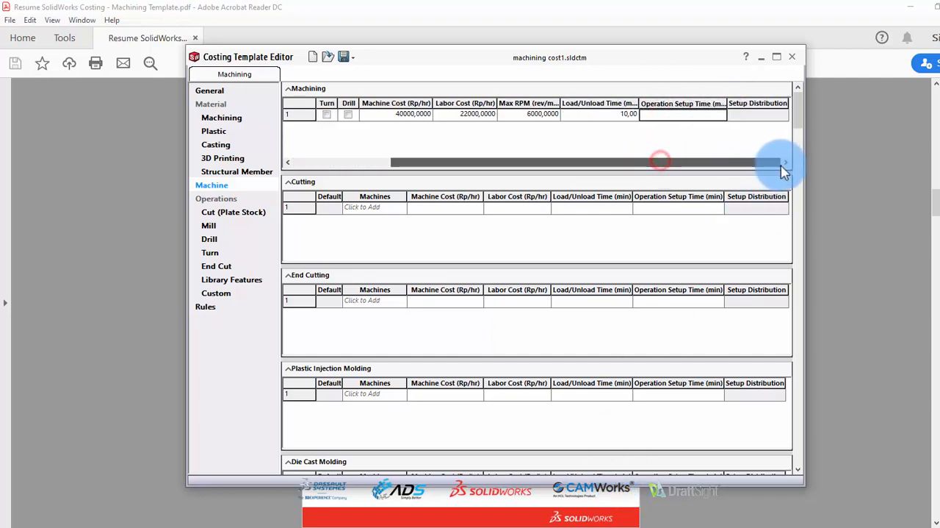
pyautogui.click(688, 118)
pyautogui.write('1')
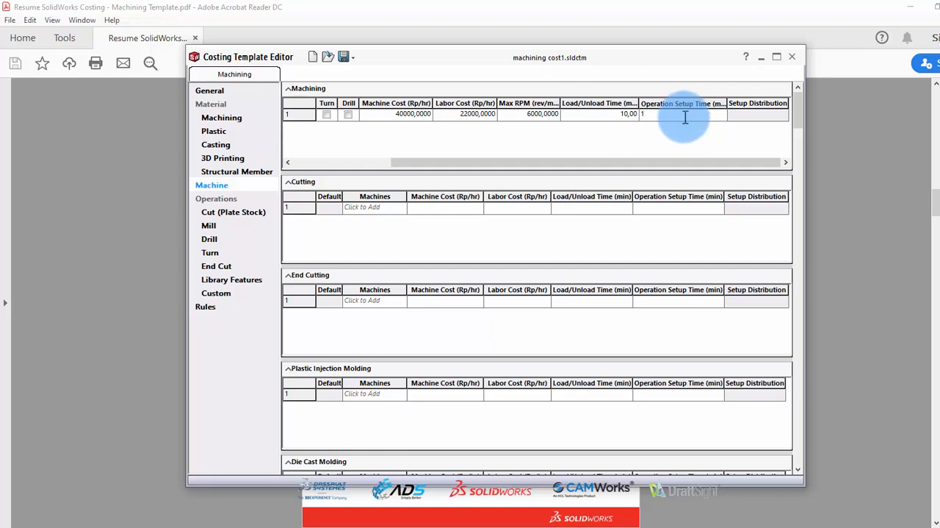
pyautogui.write('2,00')
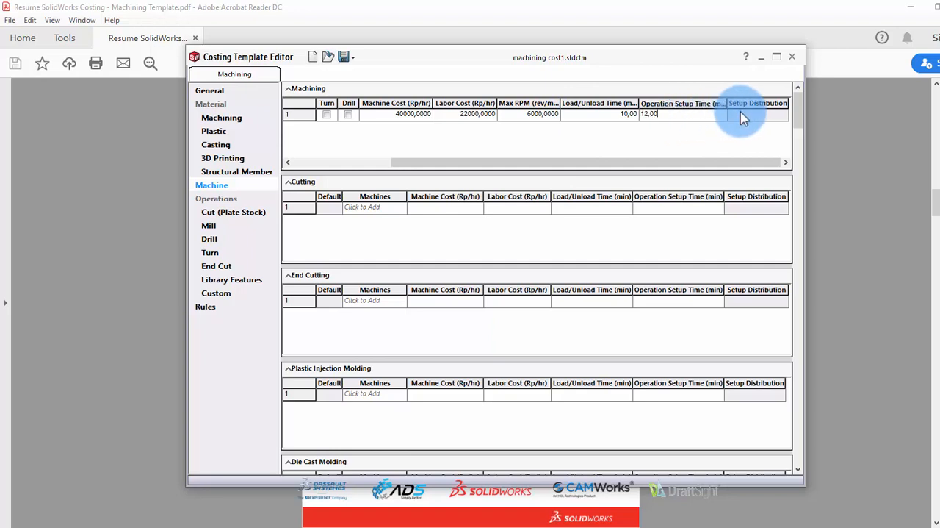
pyautogui.click(739, 114)
pyautogui.click(782, 119)
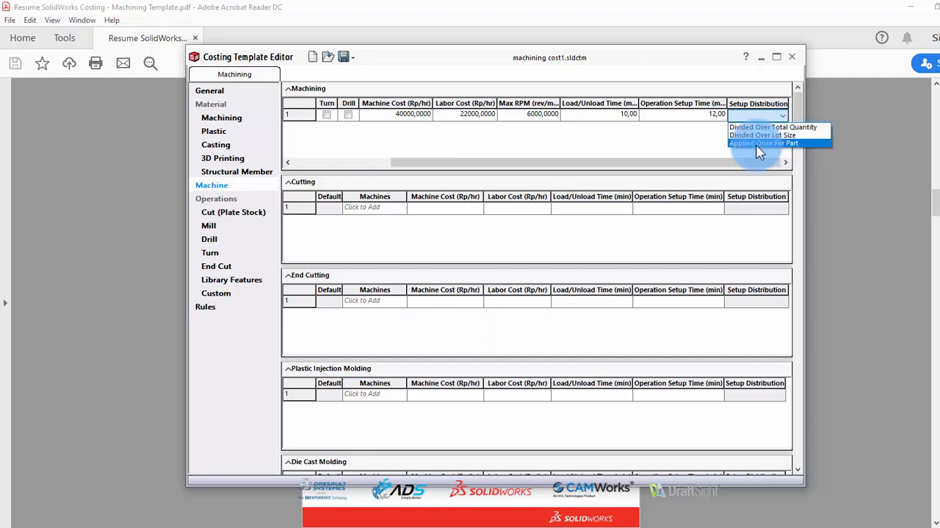
pyautogui.click(777, 144)
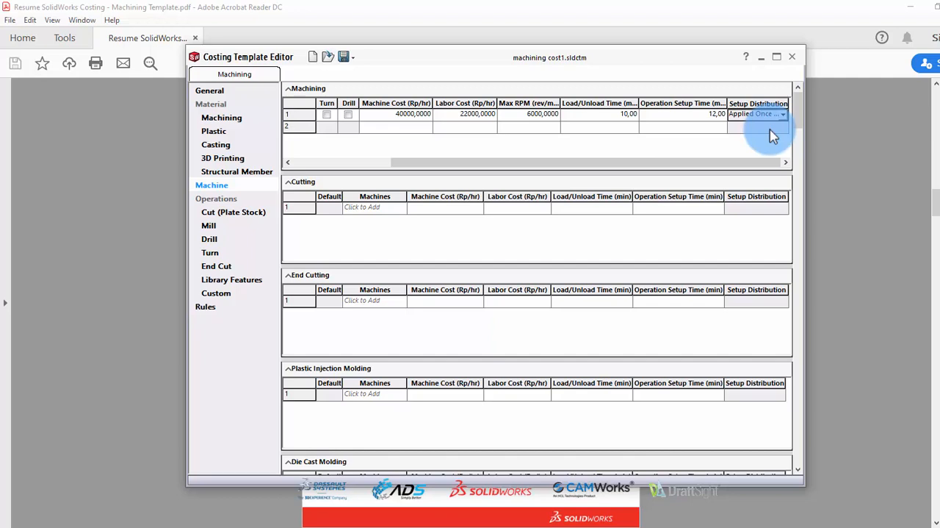
# Start a Mill operation entry with class Steel and custom material Alloy Steel (SS)
pyautogui.click(208, 228)
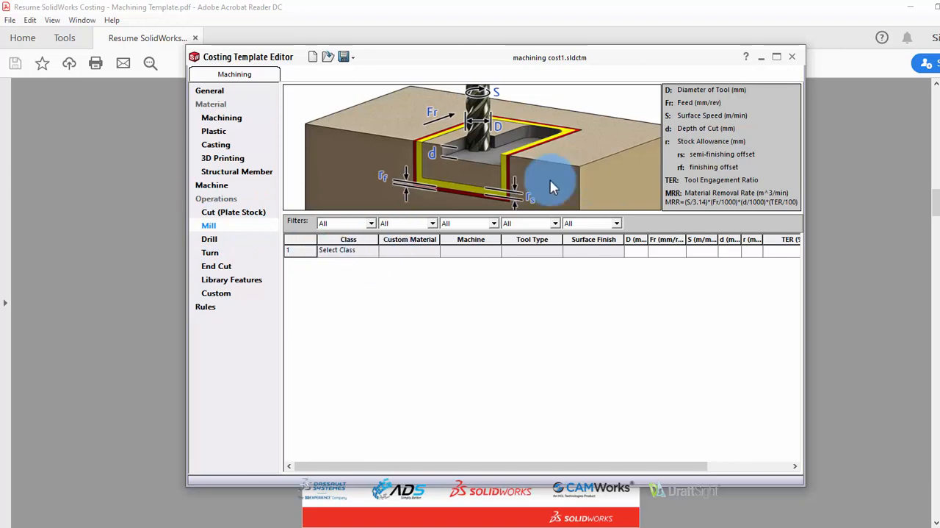
pyautogui.click(361, 252)
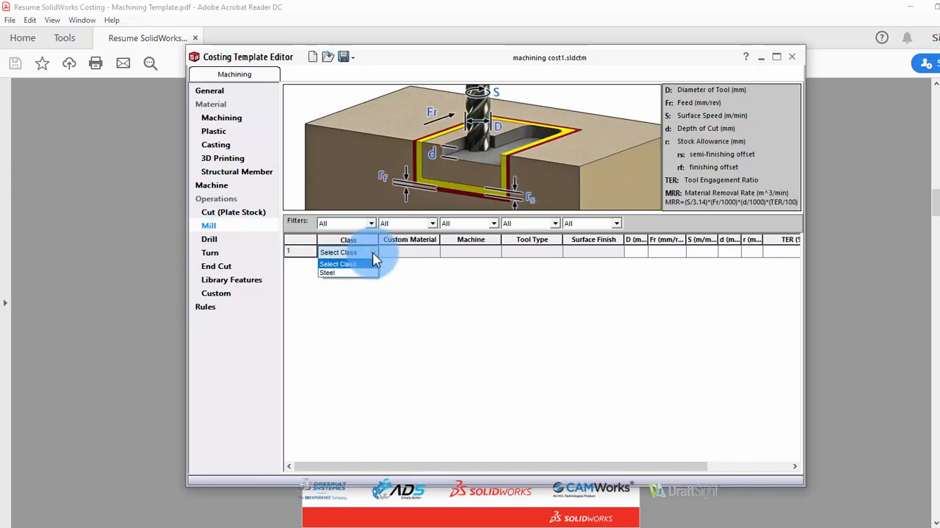
pyautogui.click(343, 273)
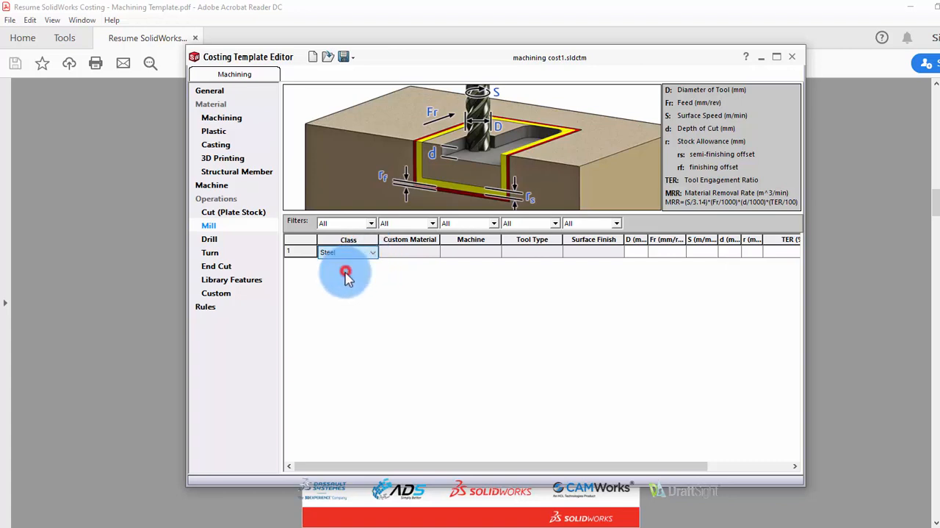
pyautogui.click(413, 253)
pyautogui.click(435, 254)
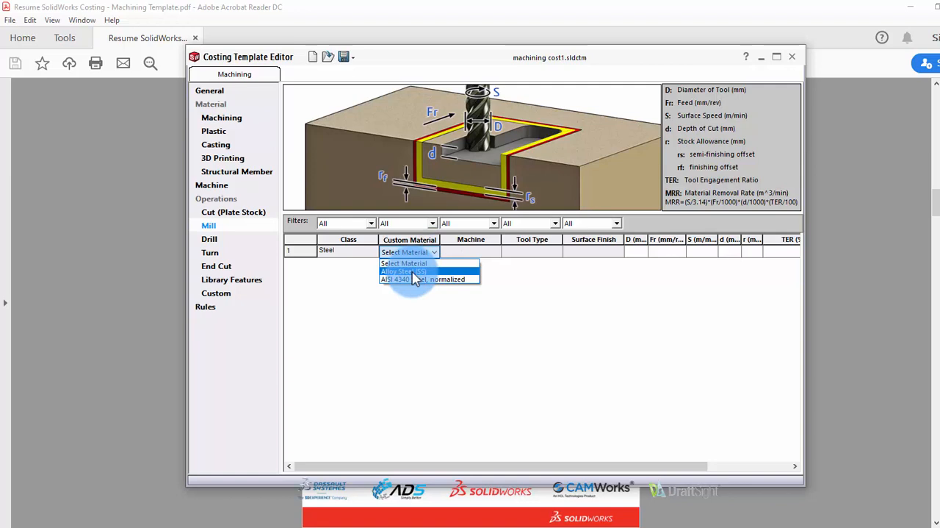
pyautogui.click(412, 272)
# Assign the Milling Manual machine and the Flat End Mill tool type to the Alloy Steel (SS) mill entry
pyautogui.click(489, 251)
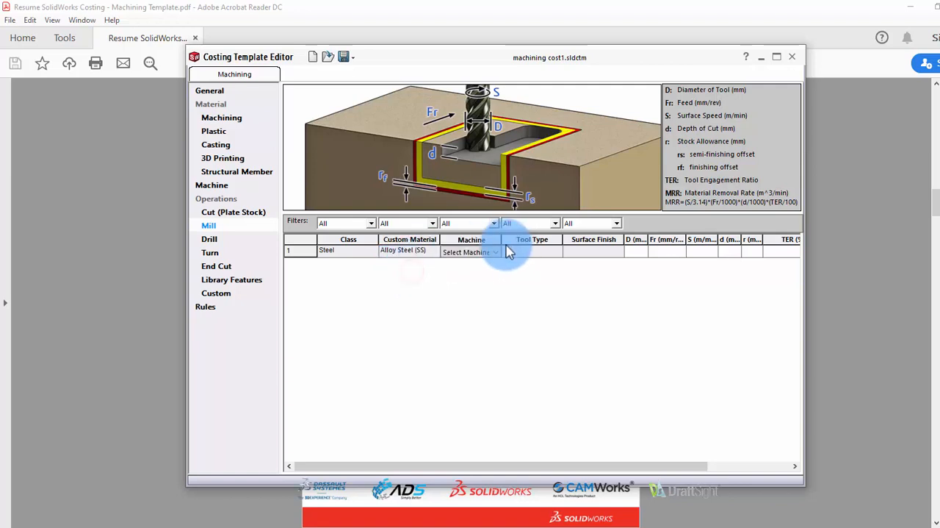
pyautogui.click(494, 253)
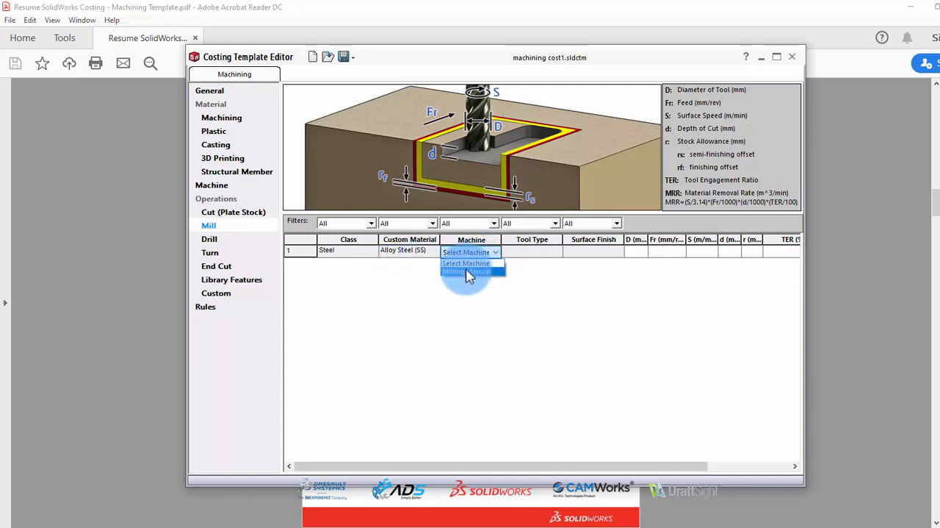
pyautogui.click(467, 272)
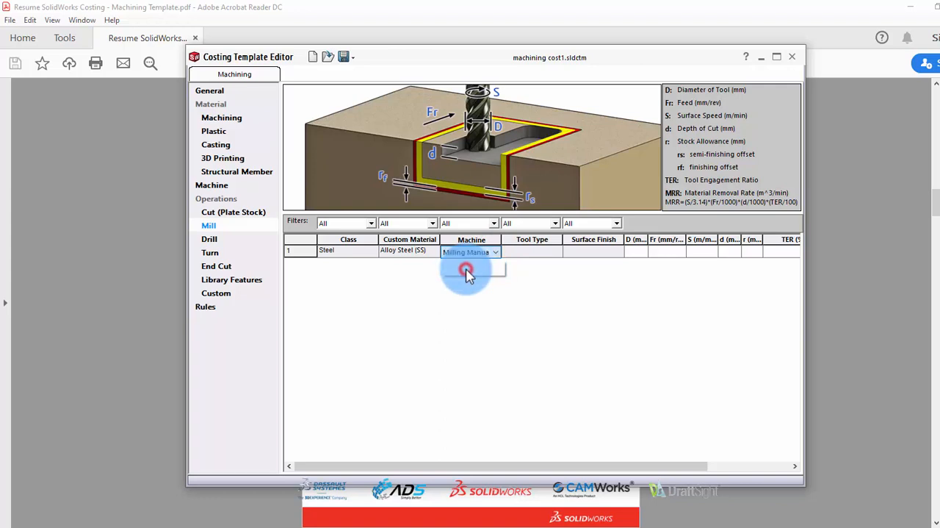
pyautogui.click(546, 254)
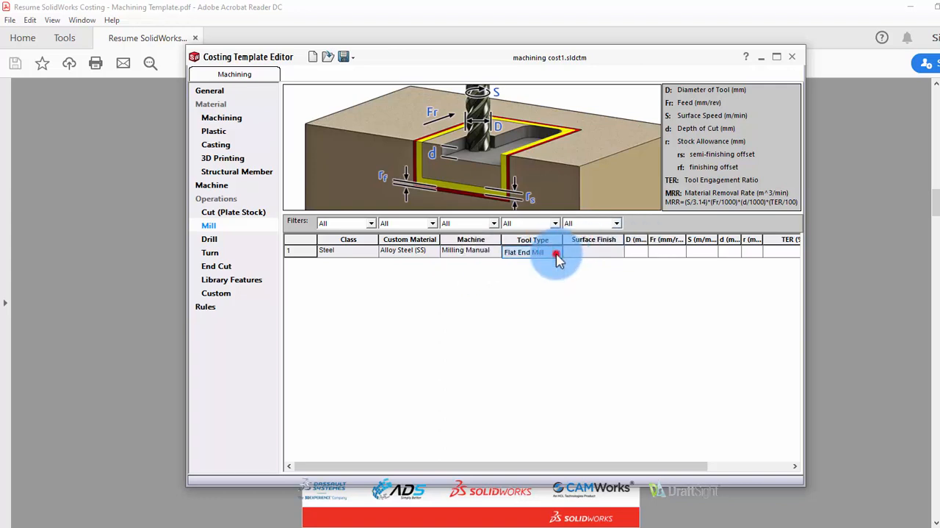
pyautogui.click(553, 254)
pyautogui.click(534, 262)
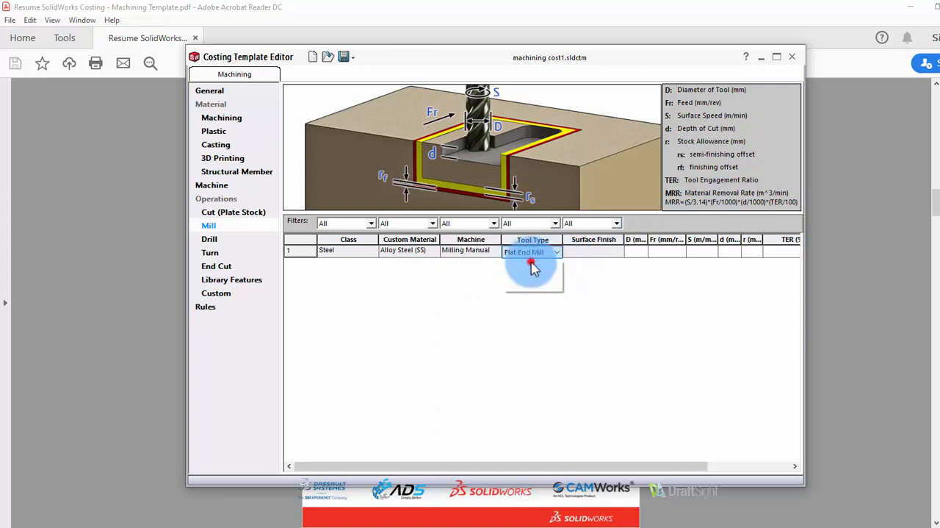
# Give the mill entry the Roughing surface finish and a tool diameter of 8 mm
pyautogui.click(609, 251)
pyautogui.click(617, 253)
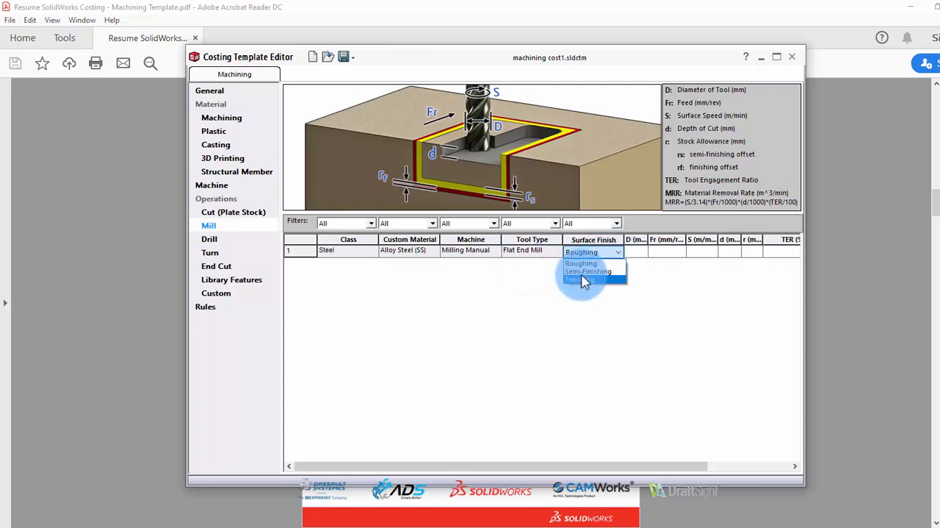
pyautogui.click(589, 272)
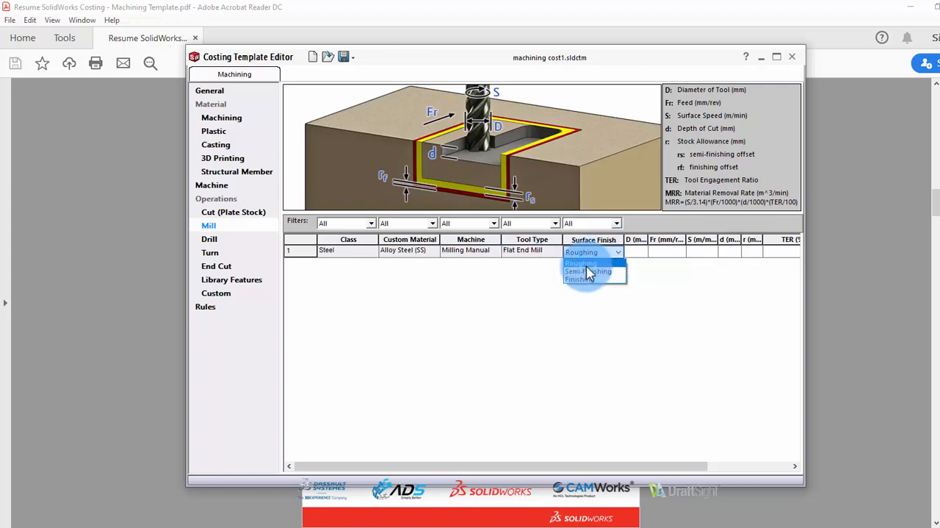
pyautogui.click(637, 252)
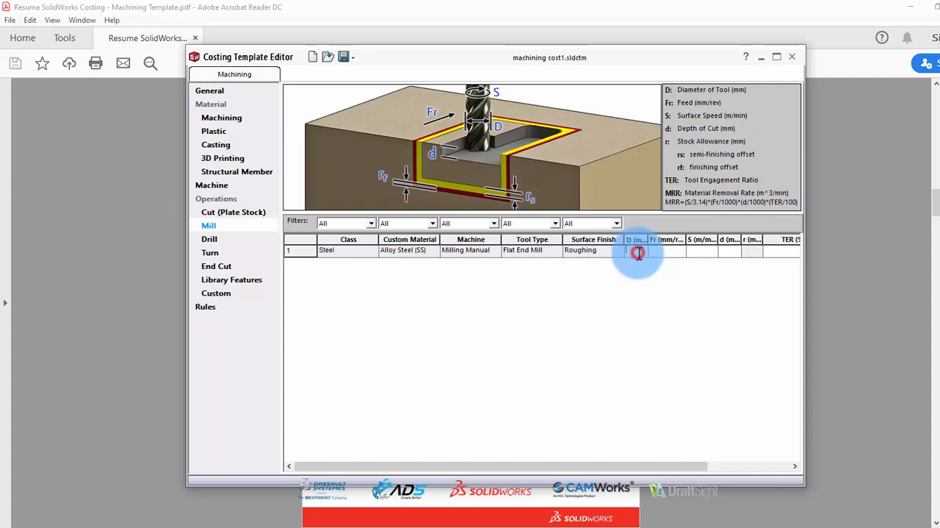
pyautogui.write('8')
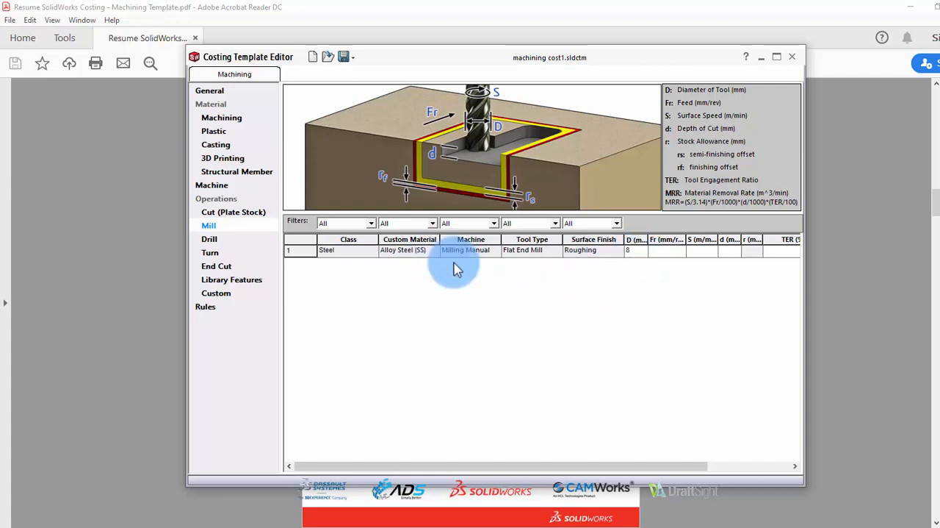
# Try to enter the roughing mill entry's feed as 0.05 with a decimal point
pyautogui.click(669, 254)
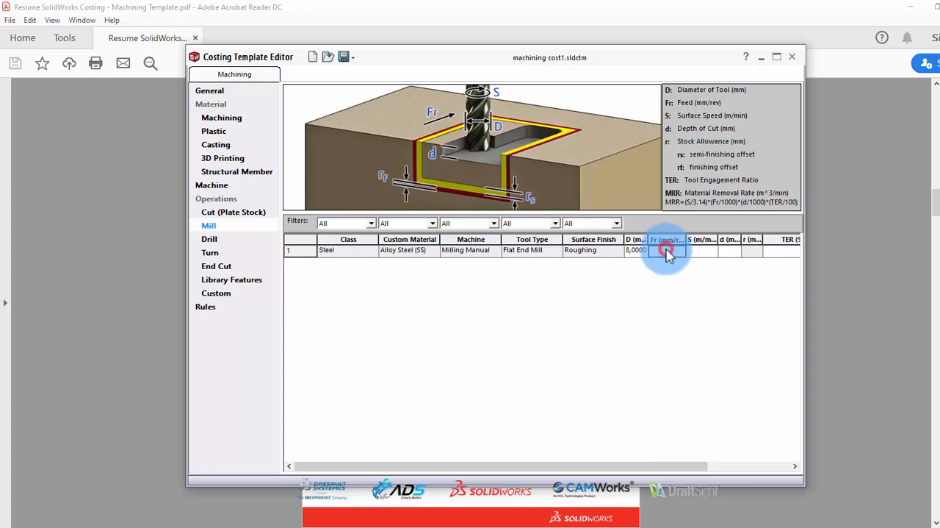
pyautogui.click(666, 249)
pyautogui.write('0.05')
pyautogui.click(701, 253)
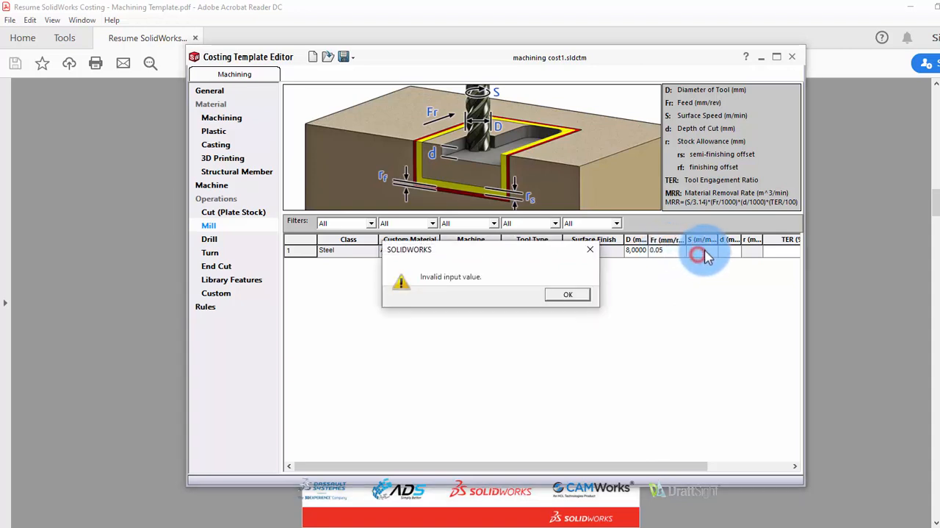
pyautogui.click(579, 293)
# Set the roughing mill entry's feed to 0,05 mm/rev using a decimal comma
pyautogui.click(668, 254)
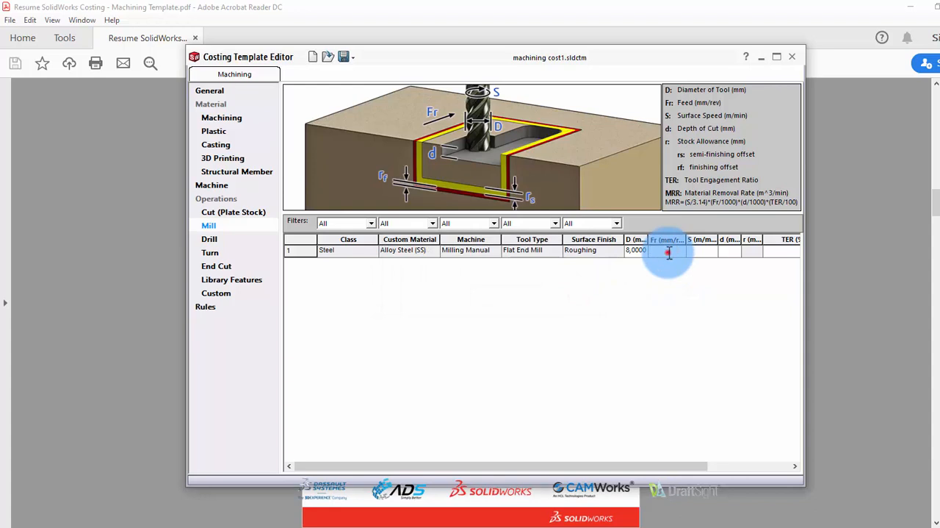
pyautogui.click(668, 254)
pyautogui.click(632, 251)
pyautogui.click(662, 252)
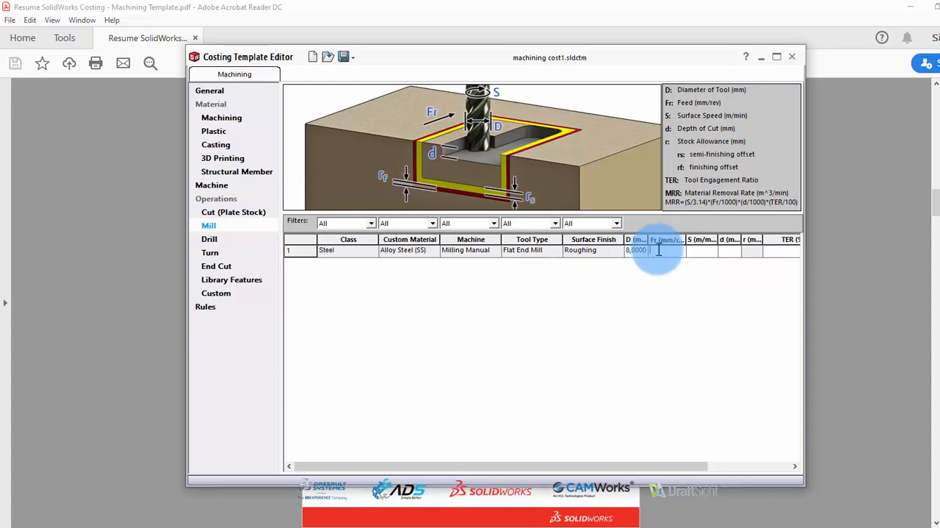
pyautogui.write('0,05')
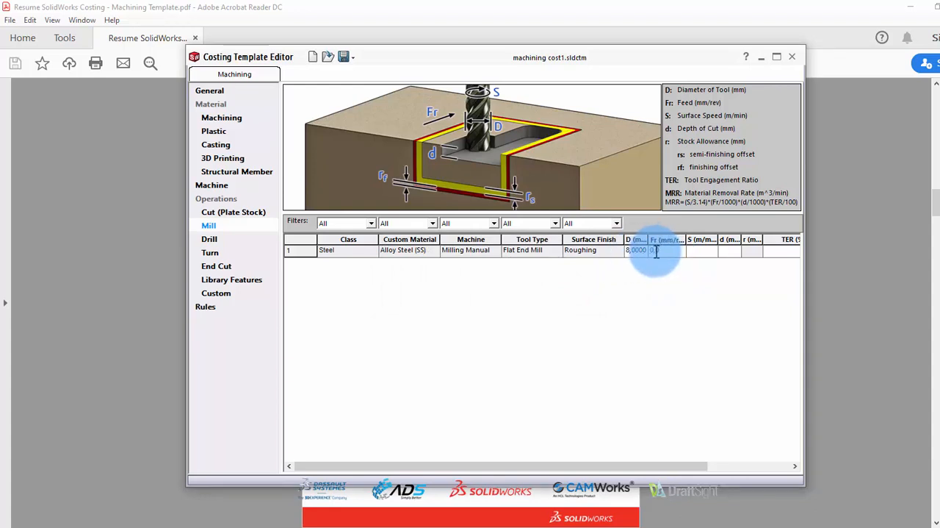
pyautogui.click(700, 254)
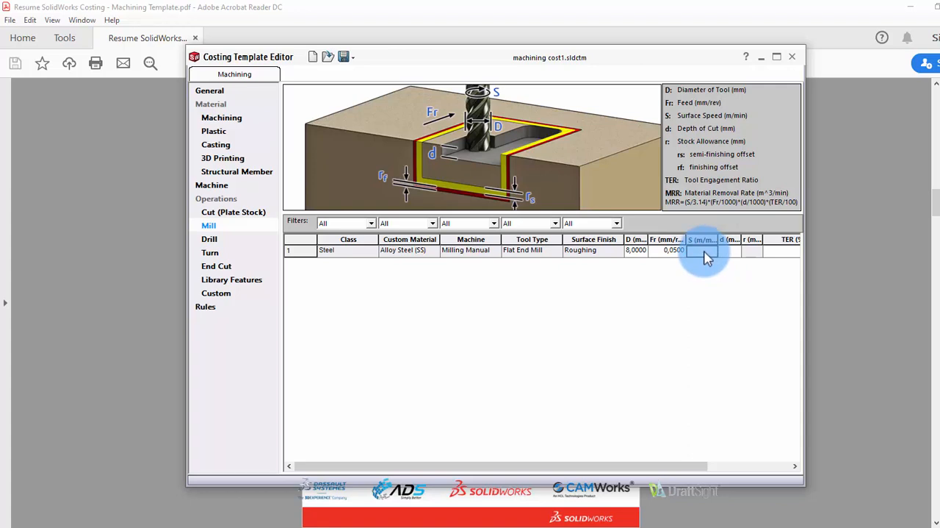
# Set the roughing mill entry's surface speed to 25 m/min and its depth of cut to 1 mm
pyautogui.write('25')
pyautogui.click(730, 251)
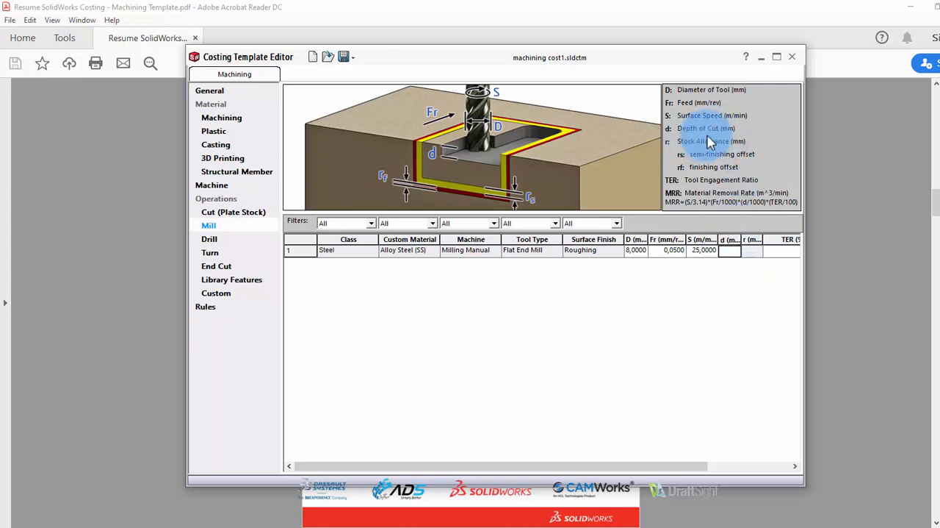
pyautogui.click(731, 252)
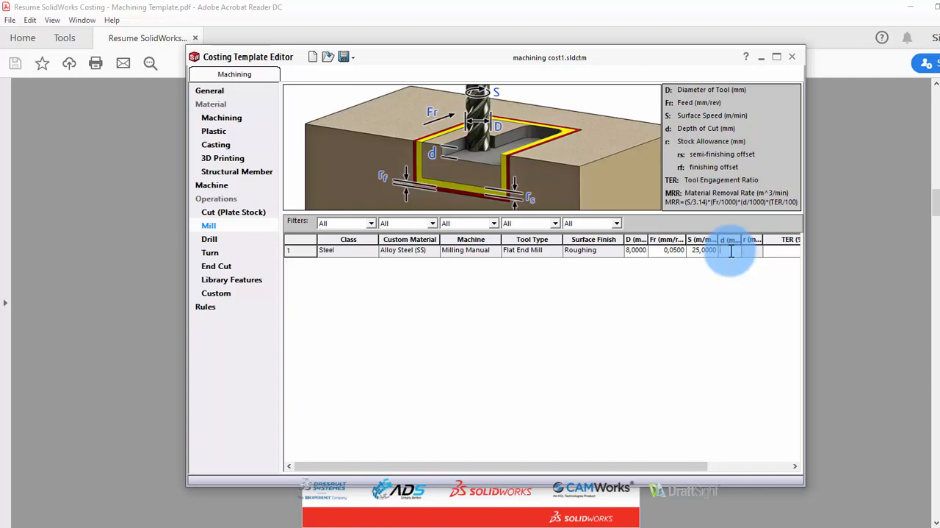
pyautogui.click(754, 254)
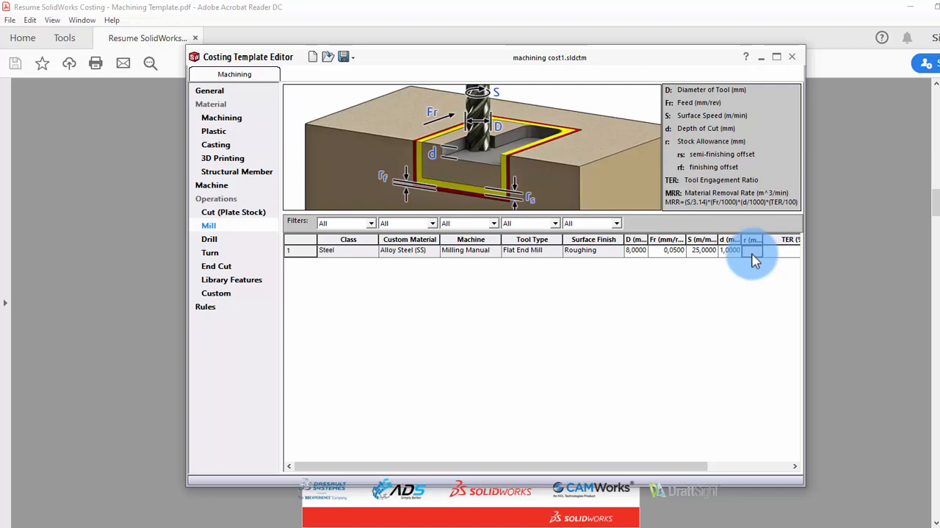
# Set the roughing mill entry's tool engagement ratio (TER) to 100%
pyautogui.click(781, 257)
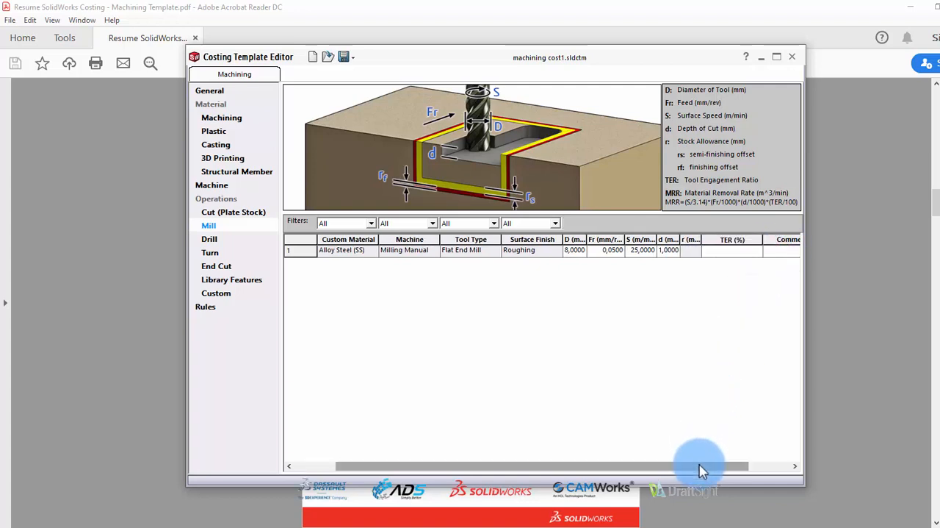
pyautogui.moveTo(701, 470); pyautogui.dragTo(772, 468)
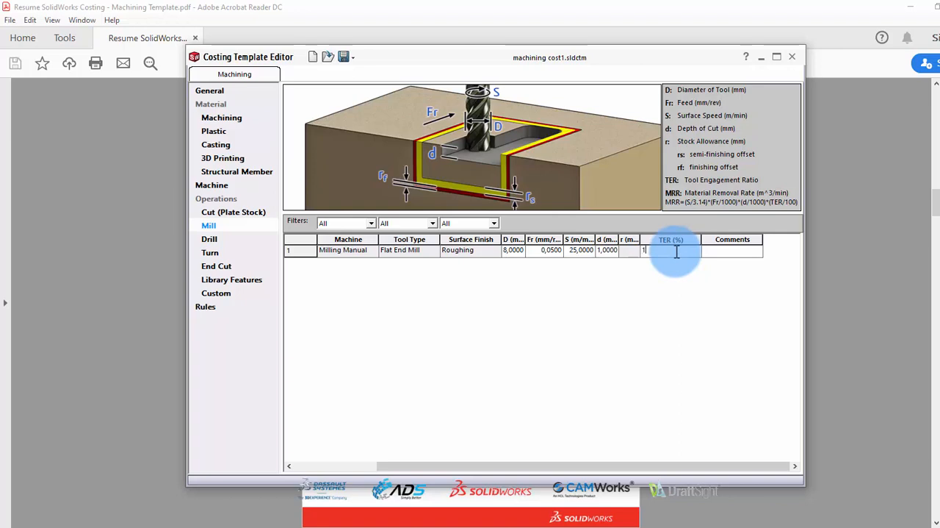
pyautogui.write('00')
pyautogui.click(731, 251)
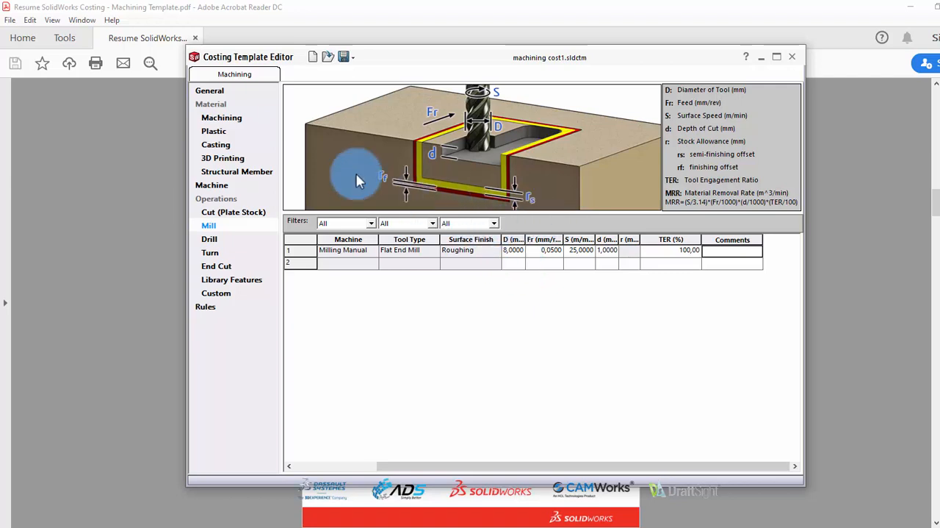
# Open the existing costing template "Arisma Data Setia - Machining template" in the template editor
pyautogui.click(351, 64)
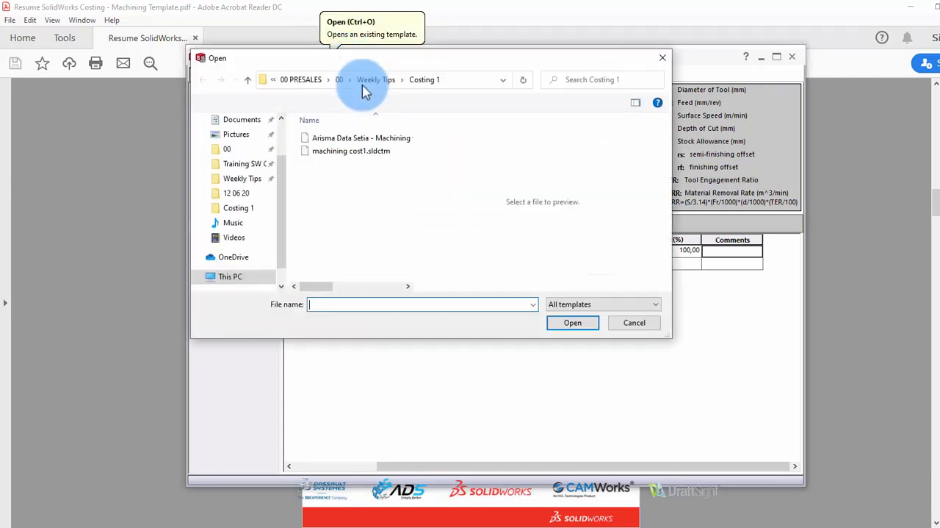
pyautogui.click(367, 140)
pyautogui.click(563, 332)
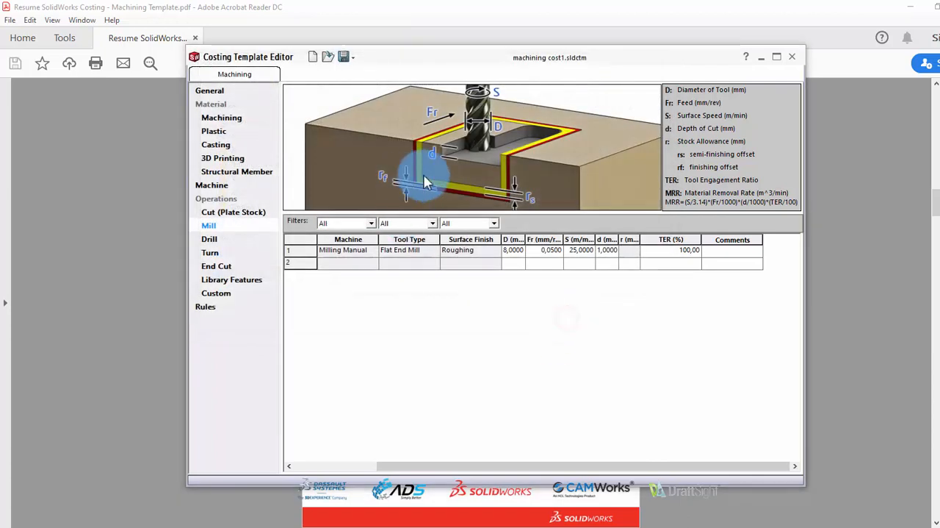
pyautogui.click(516, 304)
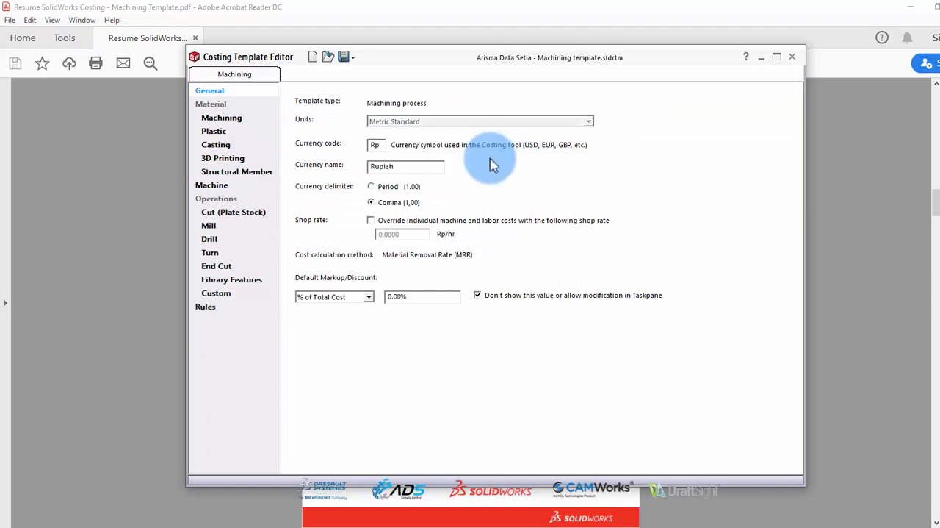
# Review the opened template's machining materials, machine list and mill operation data, and close the template editor
pyautogui.click(222, 120)
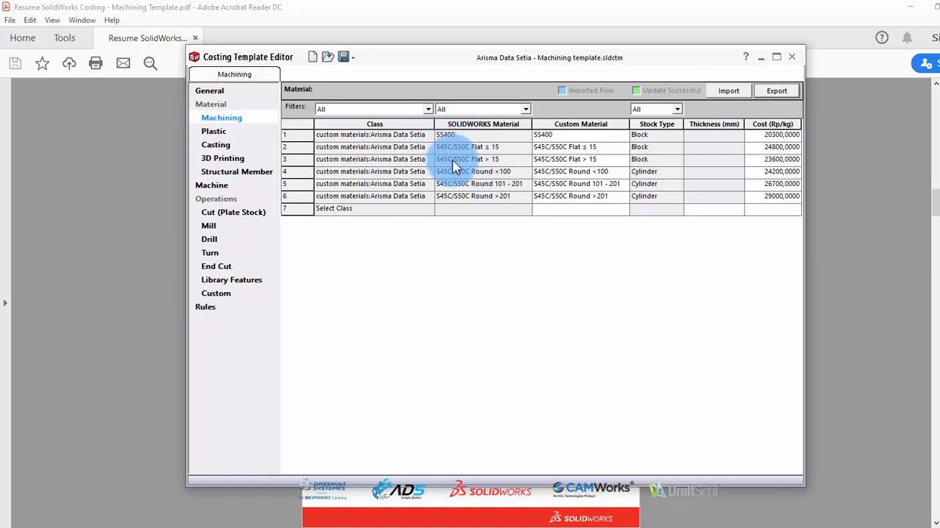
pyautogui.click(213, 186)
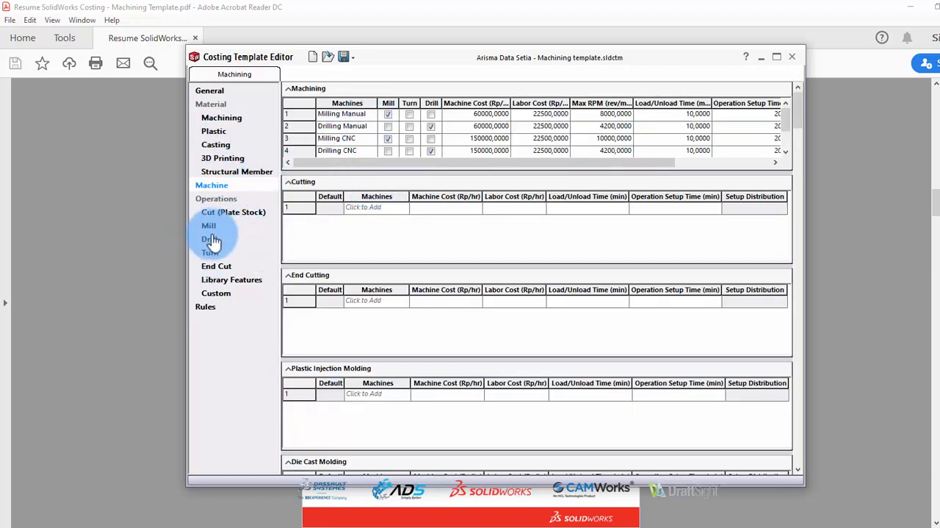
pyautogui.click(209, 226)
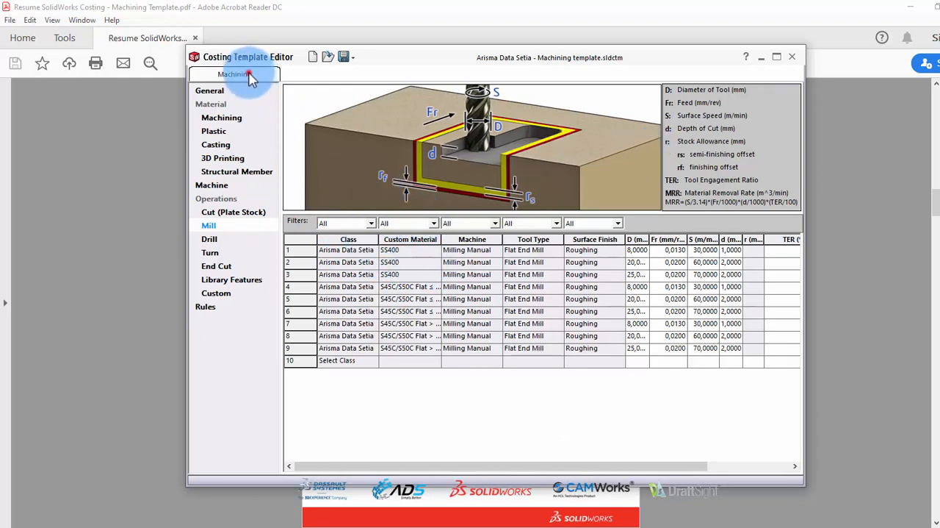
pyautogui.click(792, 57)
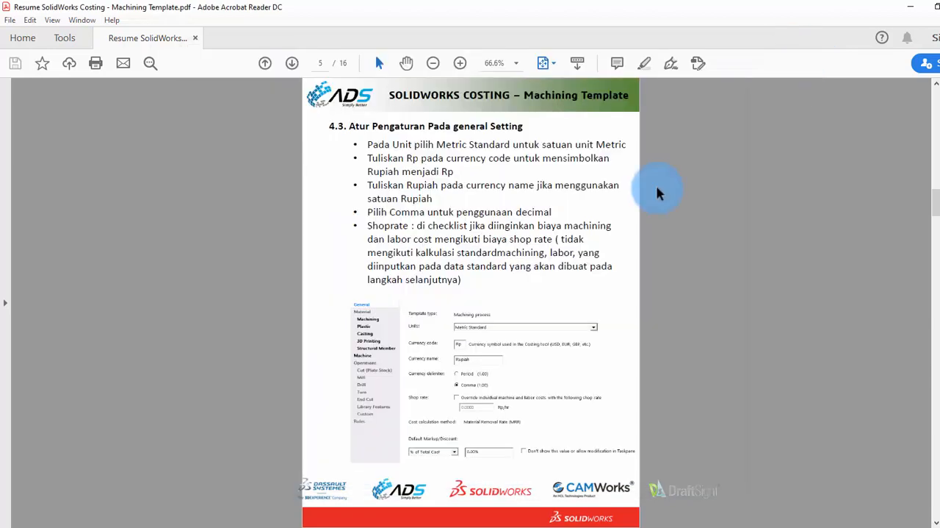
# Switch to SOLIDWORKS and check which machining templates are available for costing the block part
pyautogui.moveTo(491, 518)
pyautogui.click(465, 497)
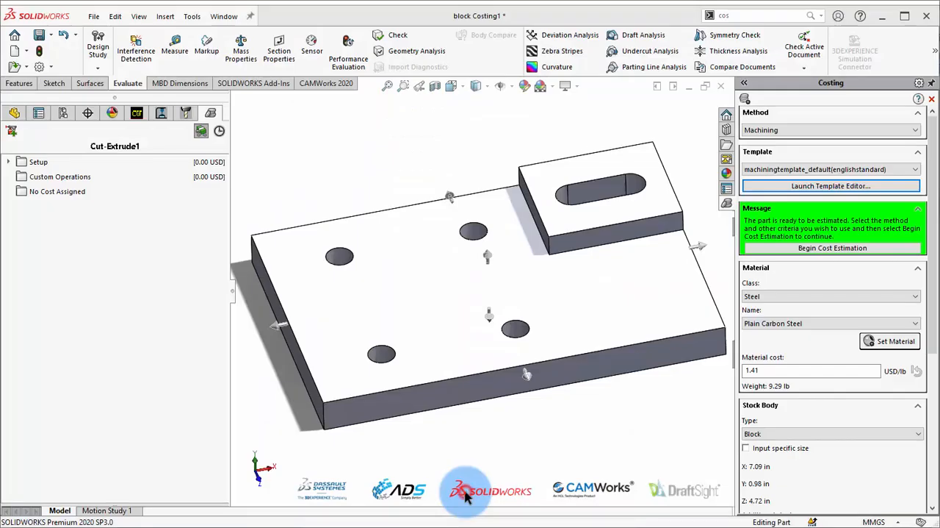
pyautogui.click(861, 171)
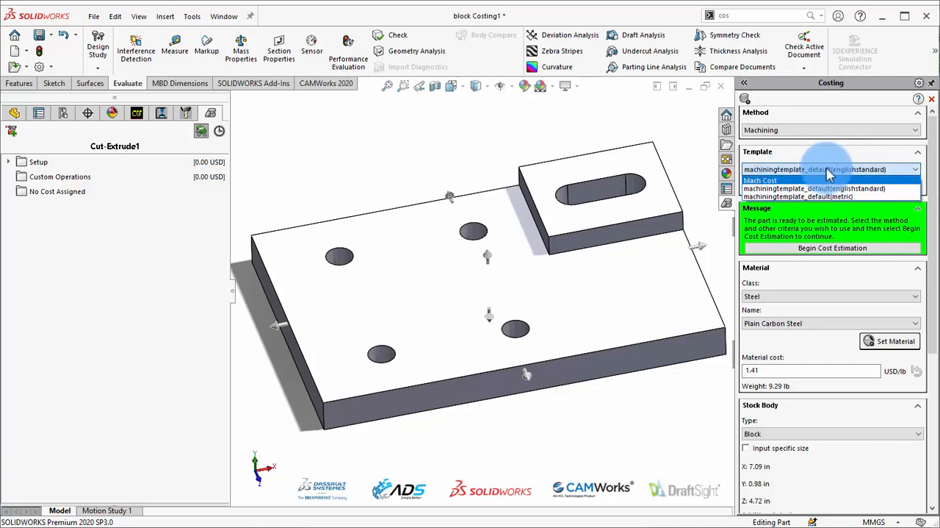
pyautogui.click(828, 171)
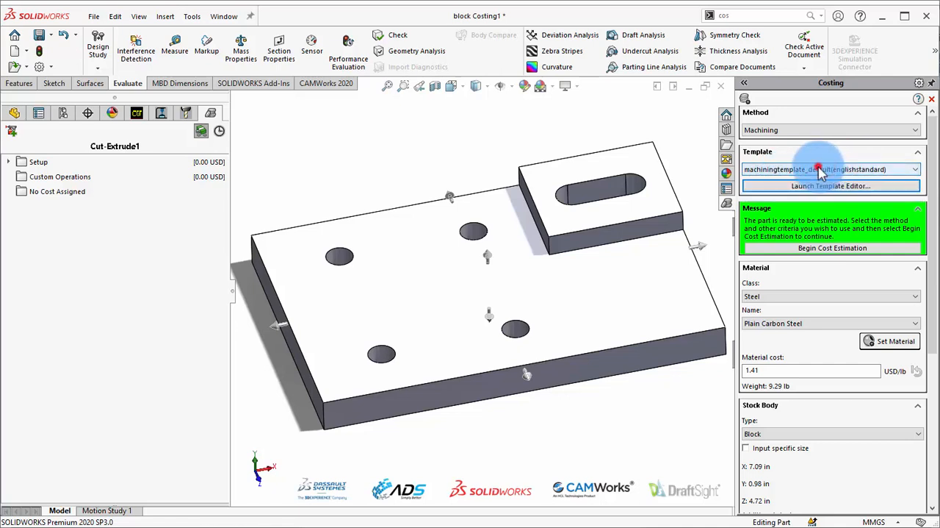
pyautogui.click(821, 171)
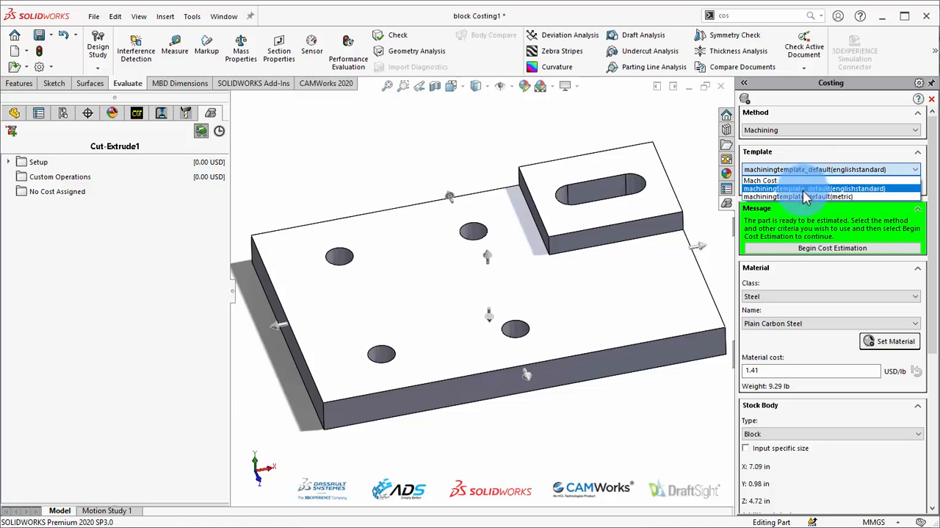
pyautogui.click(810, 169)
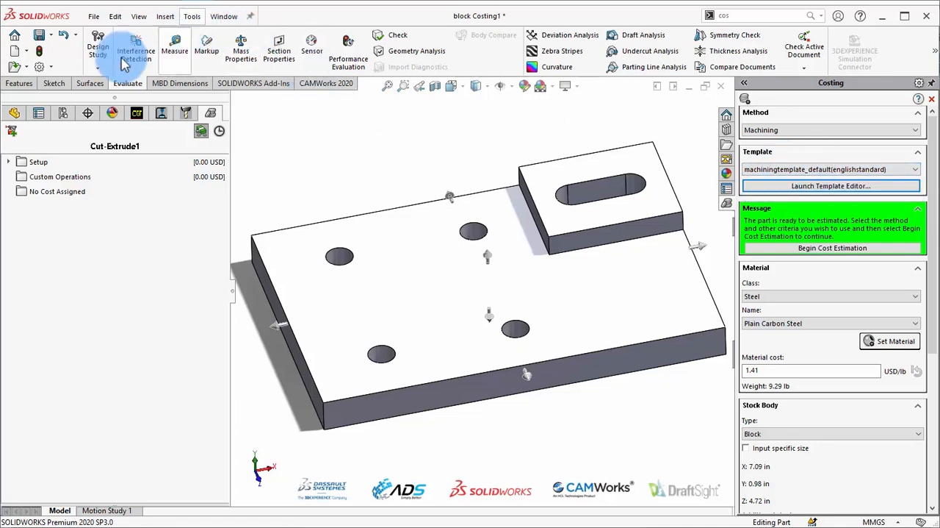
# Open the system options' file locations and show the folders for Costing templates
pyautogui.click(56, 67)
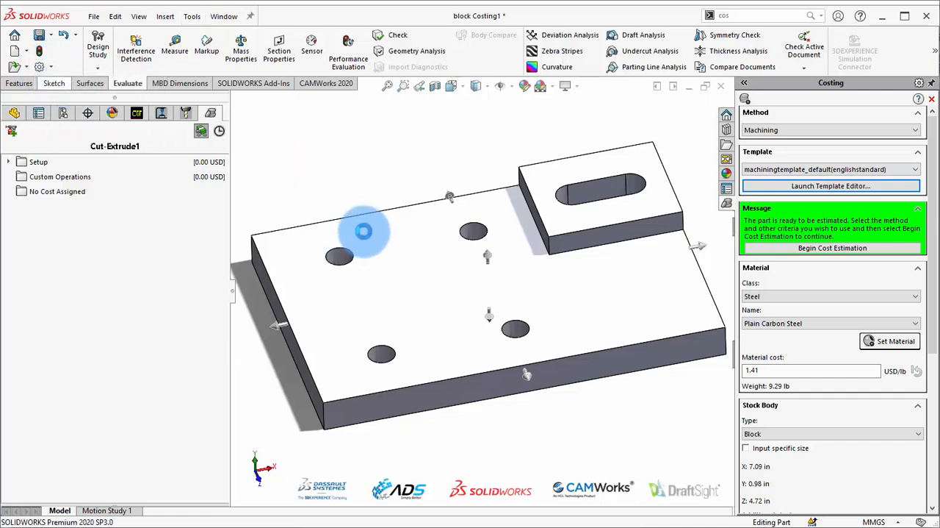
pyautogui.click(249, 244)
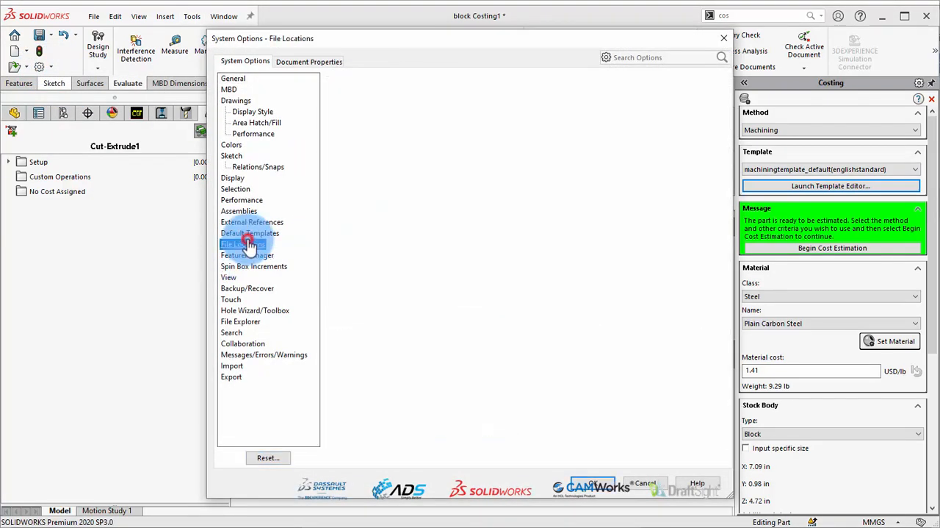
pyautogui.click(479, 89)
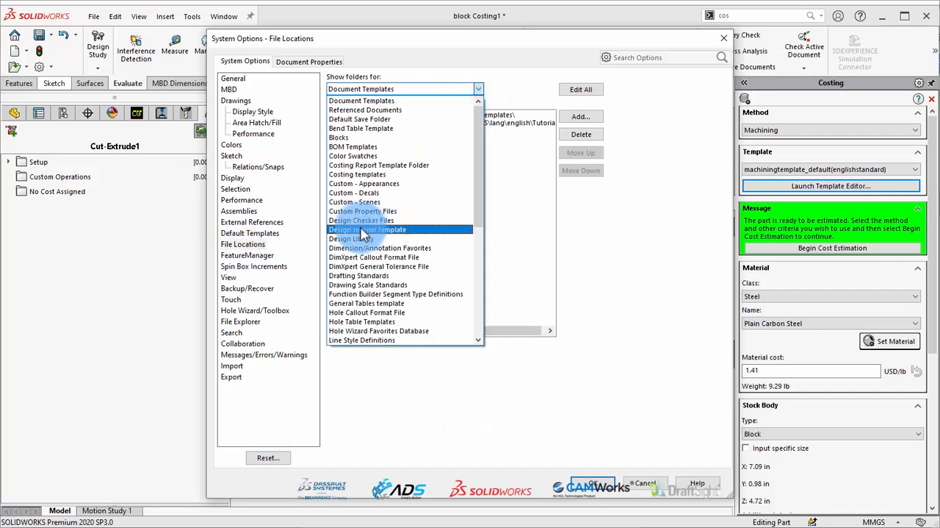
pyautogui.click(360, 174)
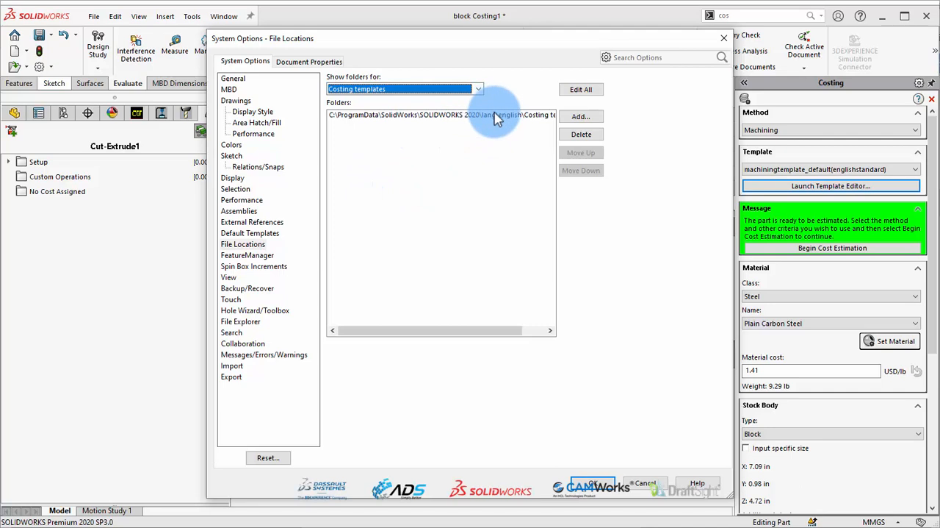
# Add the Costing 1 folder inside Weekly Tips as a costing templates location and apply the options
pyautogui.click(580, 117)
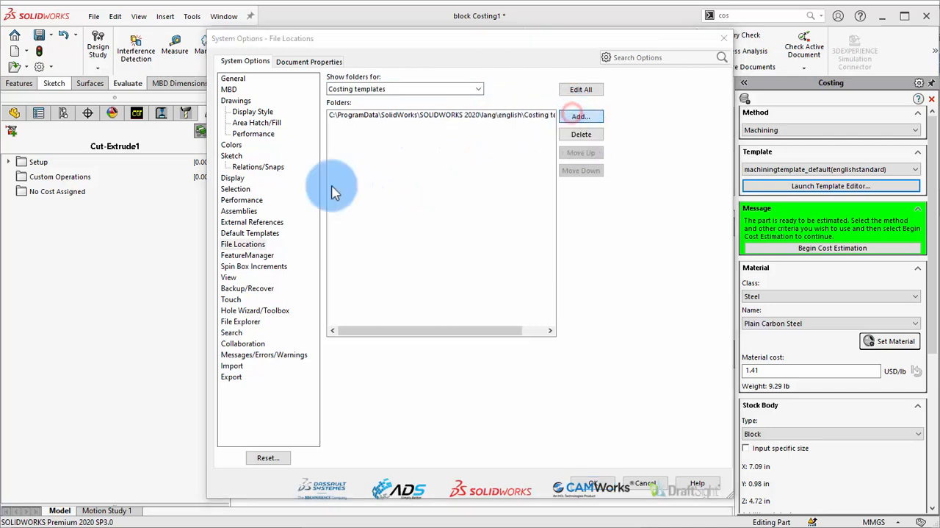
pyautogui.click(326, 239)
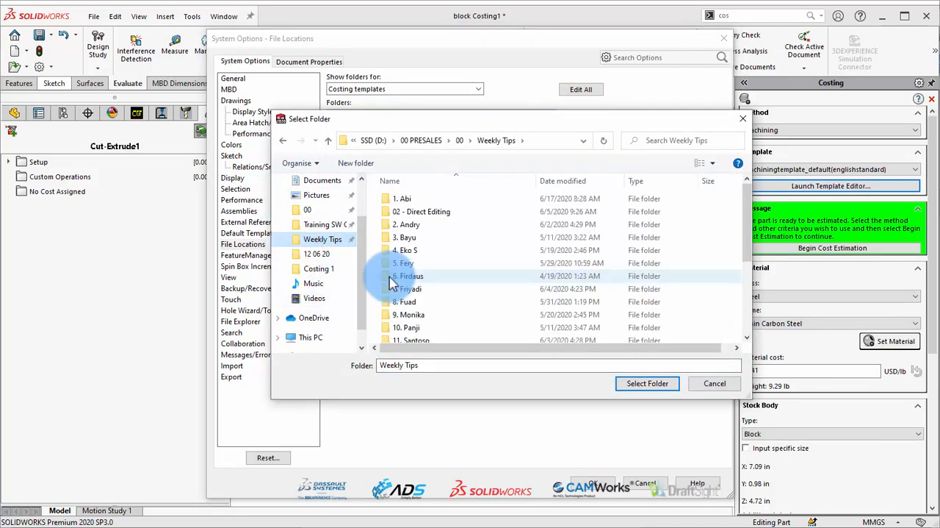
pyautogui.click(403, 277)
pyautogui.press('c')
pyautogui.doubleClick(408, 258)
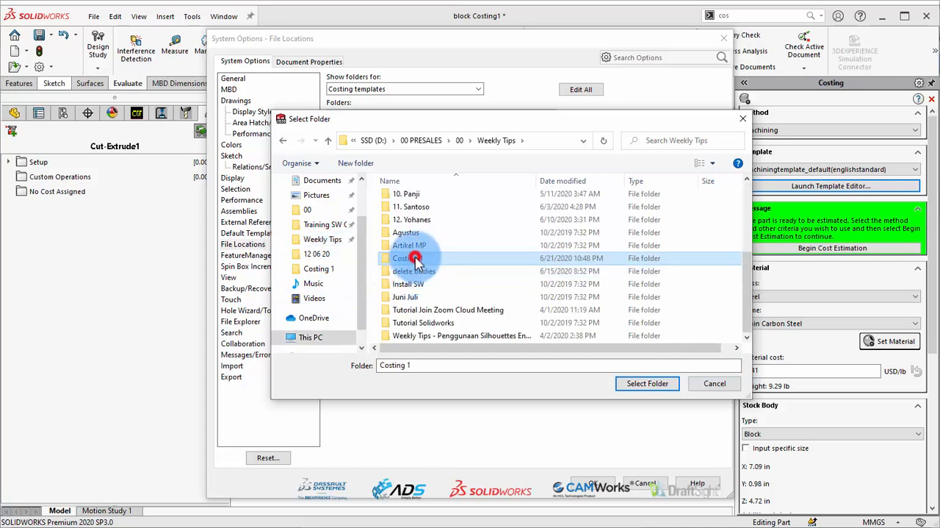
pyautogui.click(647, 383)
pyautogui.click(817, 166)
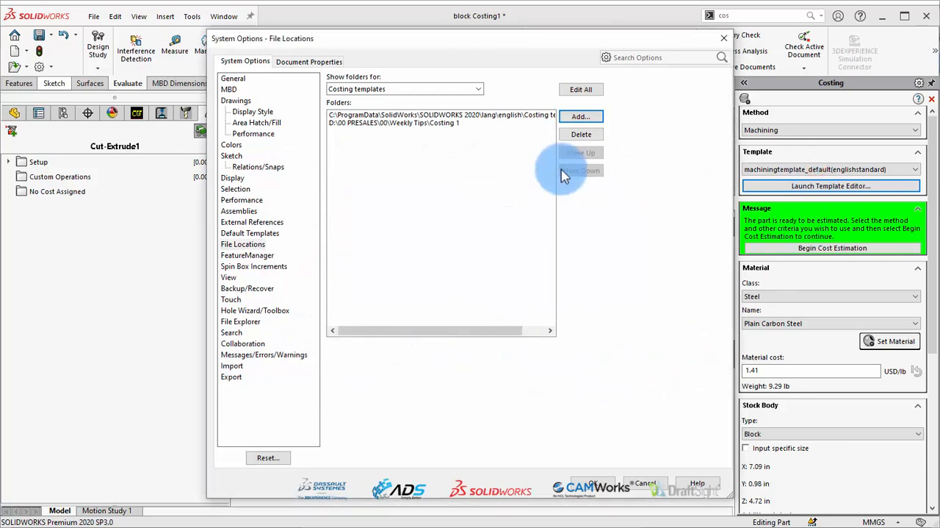
pyautogui.click(588, 483)
# Choose the "Arisma Data Setia - Machining template" for the block part and begin the cost estimation
pyautogui.click(812, 169)
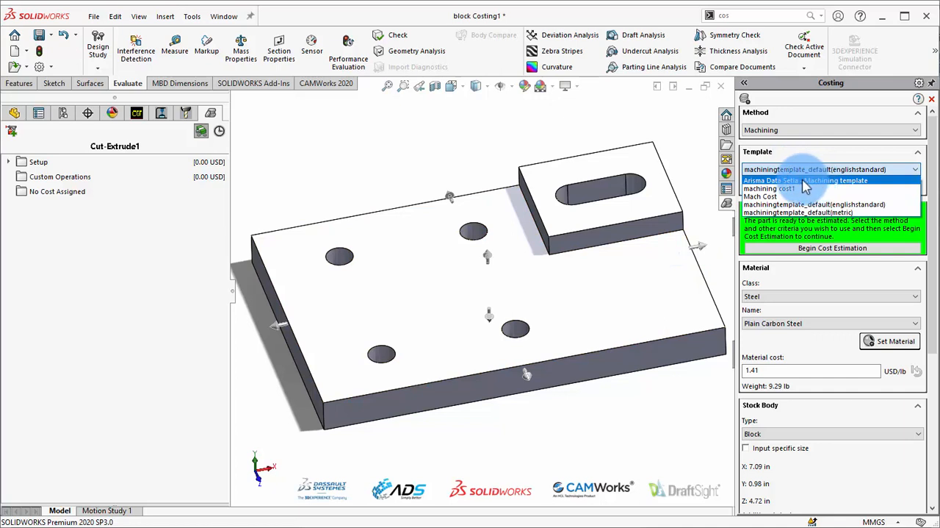
pyautogui.click(820, 181)
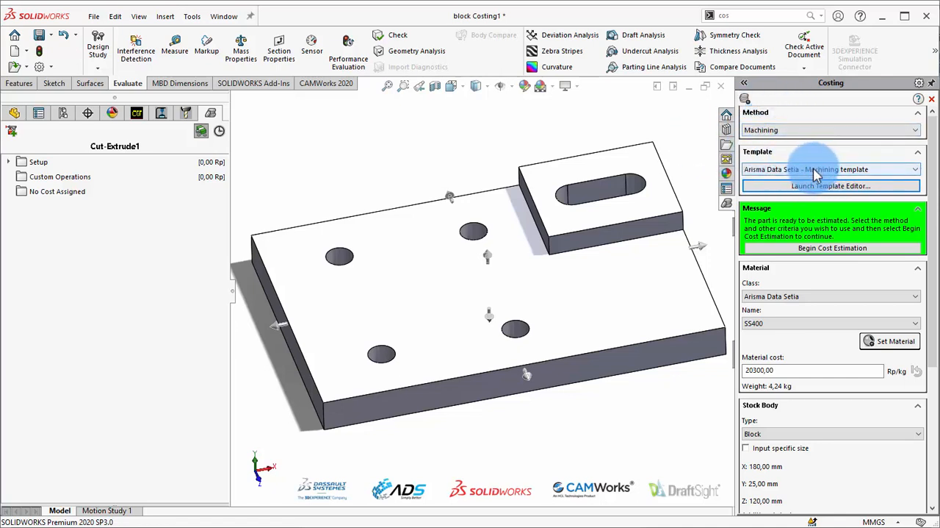
pyautogui.click(833, 249)
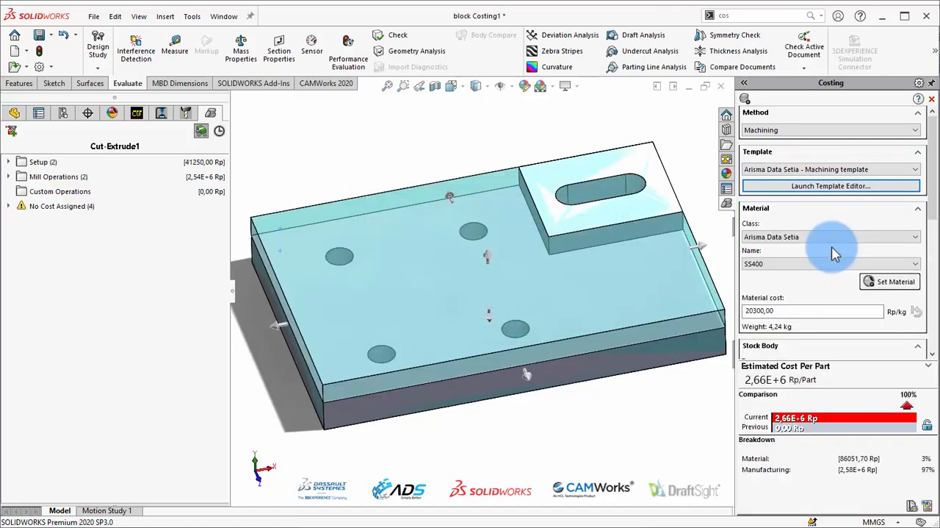
# Review the material class and name options, keeping SS400, and bring the stock body settings into view
pyautogui.click(790, 238)
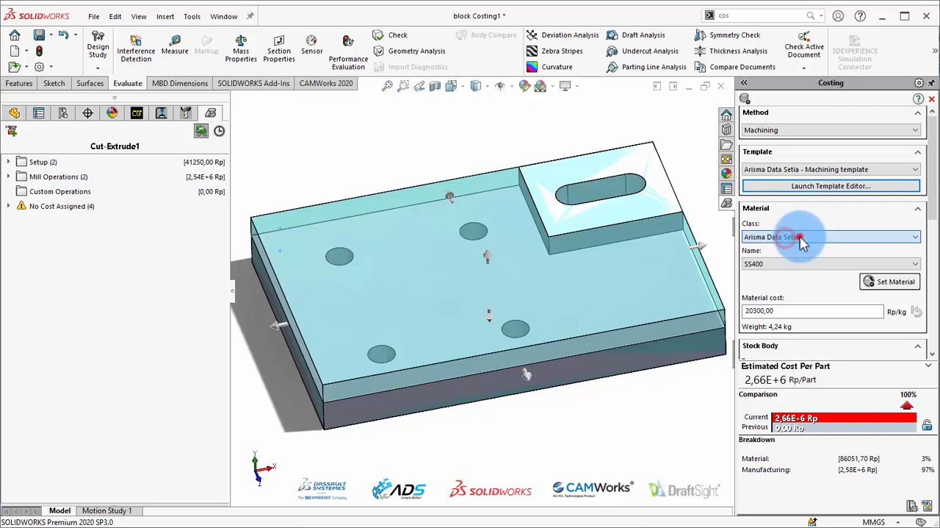
pyautogui.click(786, 263)
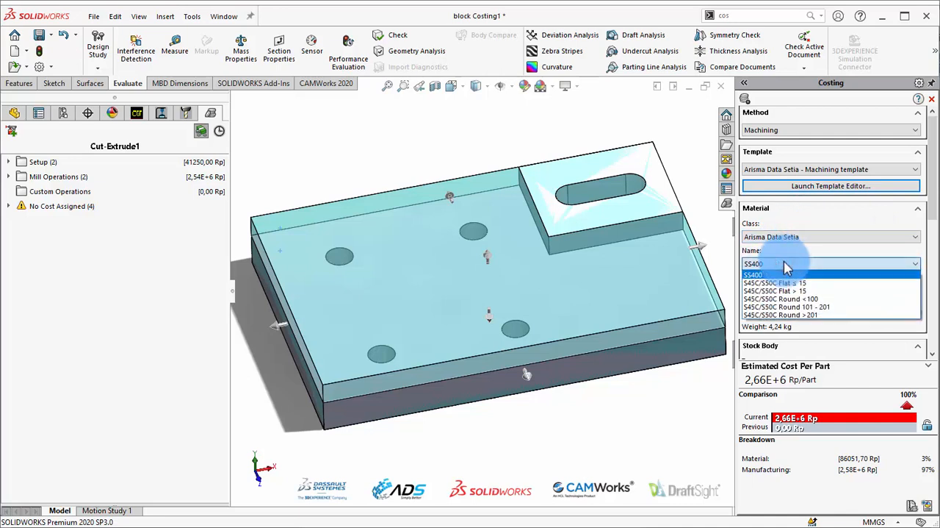
pyautogui.click(809, 238)
pyautogui.click(813, 233)
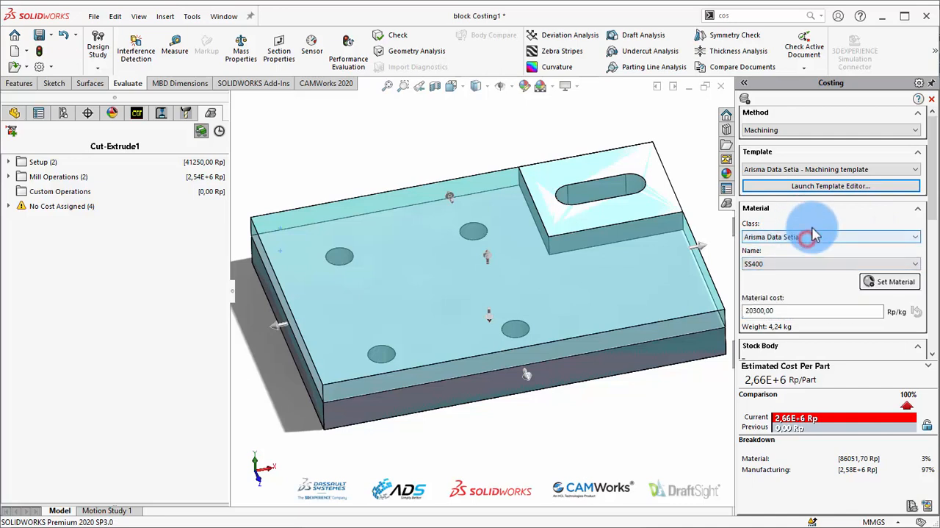
pyautogui.click(792, 262)
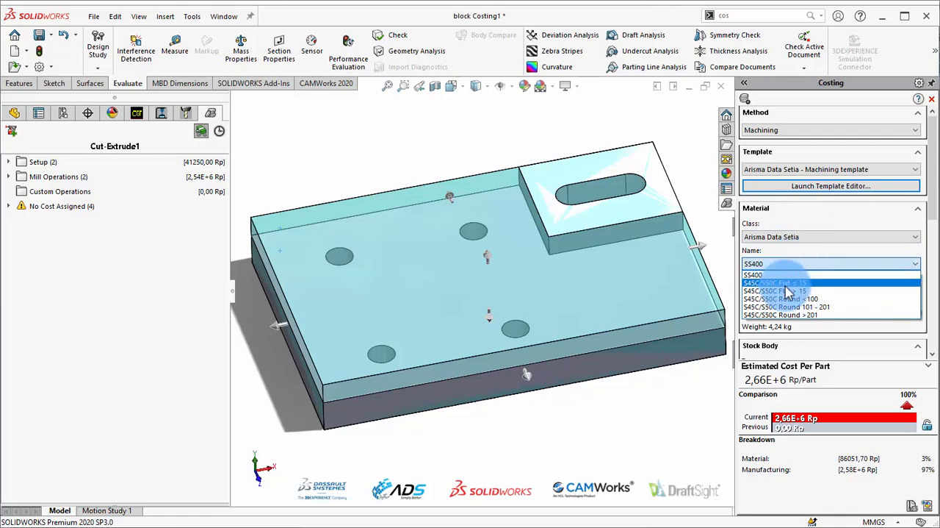
pyautogui.click(815, 277)
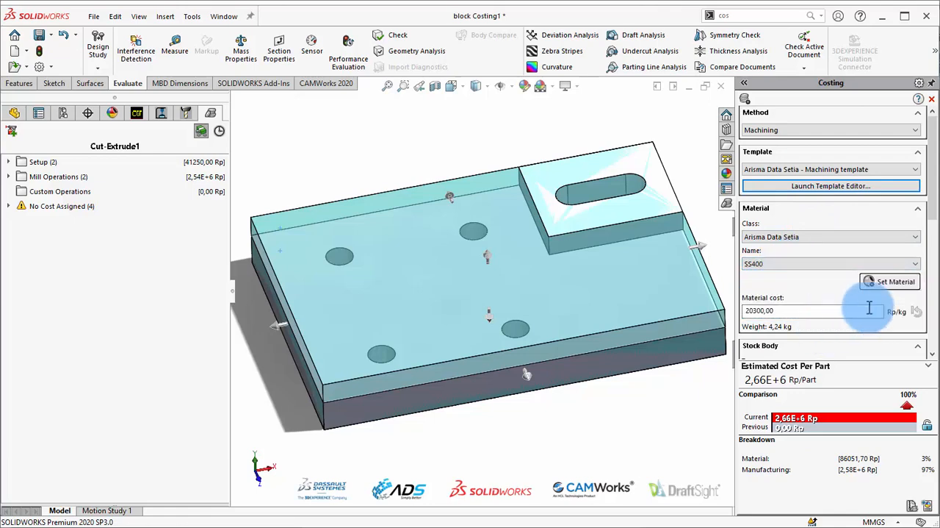
pyautogui.moveTo(928, 210); pyautogui.dragTo(919, 244)
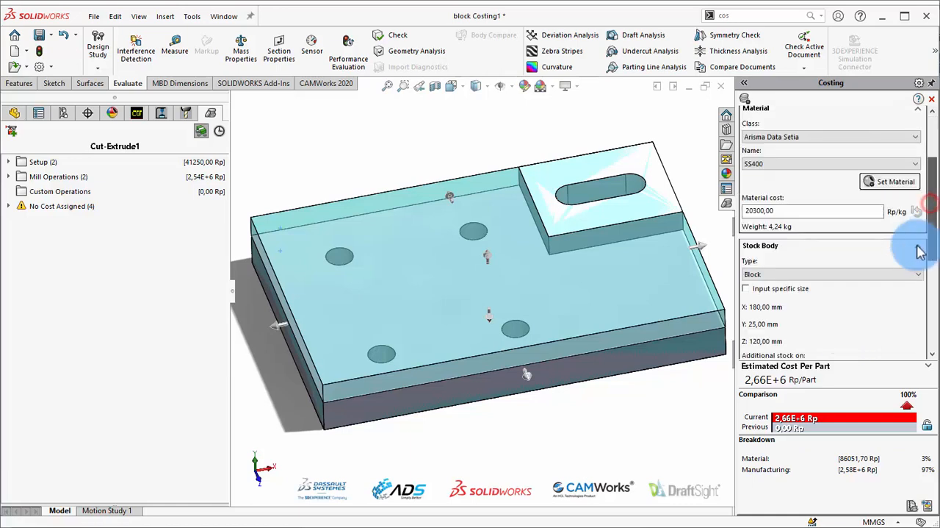
# Look over the block part's stock body types and try the specific stock size option
pyautogui.click(787, 273)
pyautogui.click(788, 273)
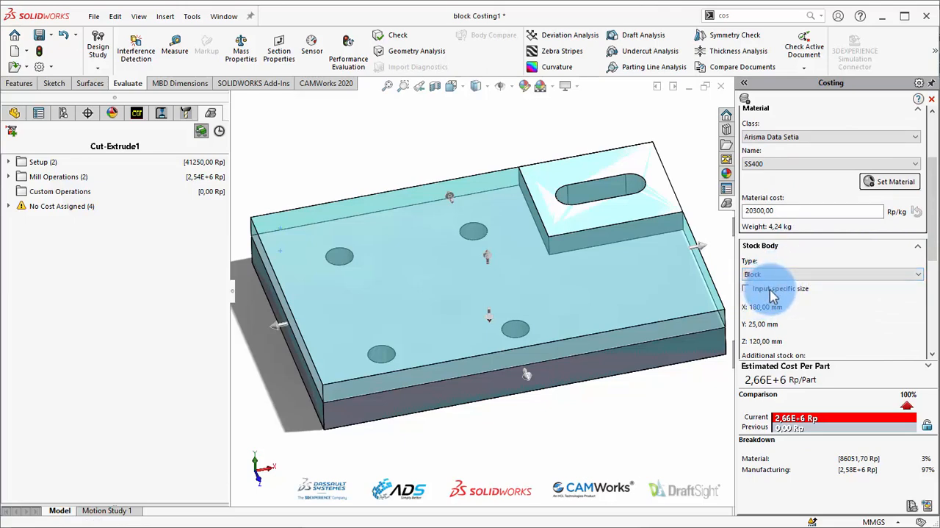
pyautogui.click(771, 290)
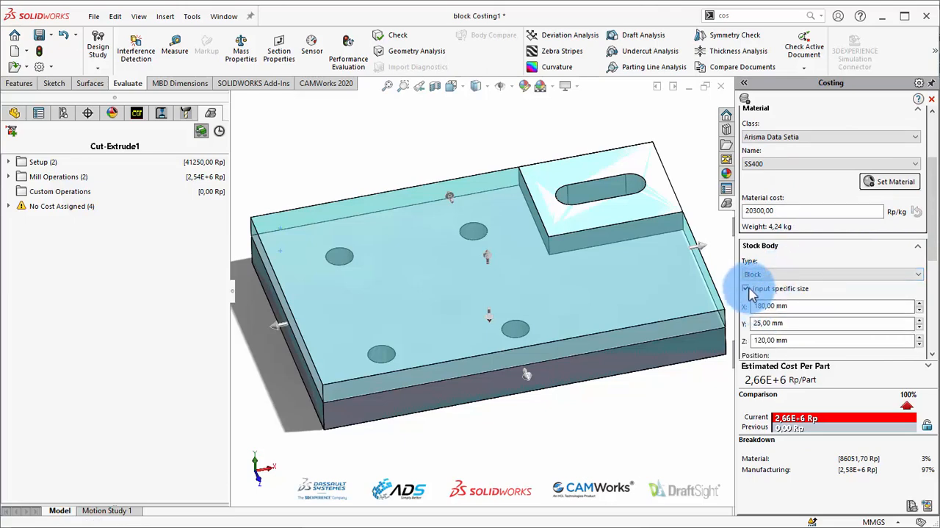
pyautogui.click(747, 289)
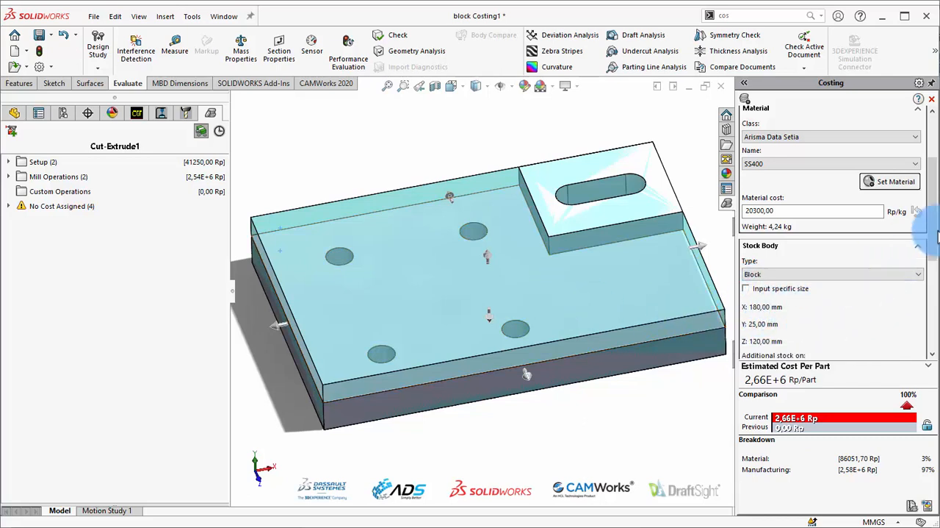
# Try a lot size of 40 for the block part and restore the lot size to 100
pyautogui.moveTo(932, 242); pyautogui.dragTo(935, 285)
pyautogui.scroll(-5, 927, 293)
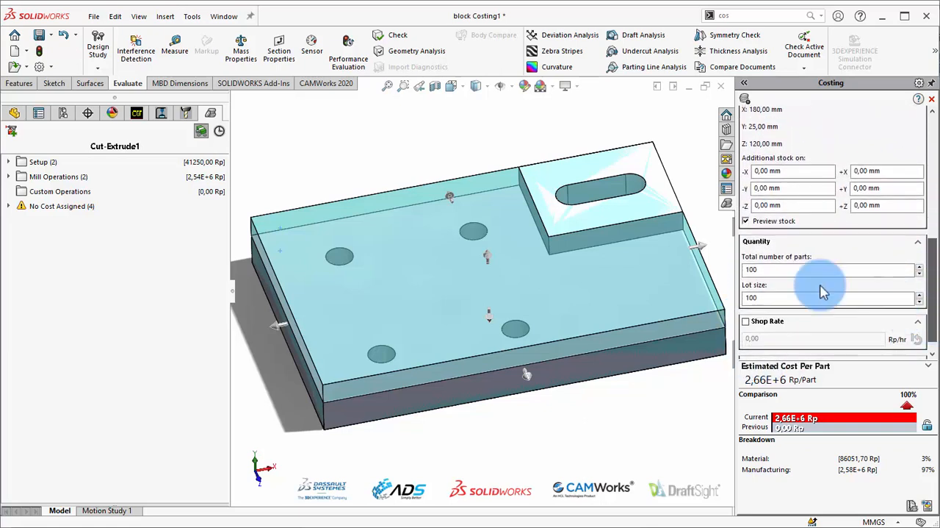
pyautogui.scroll(-1, 925, 275)
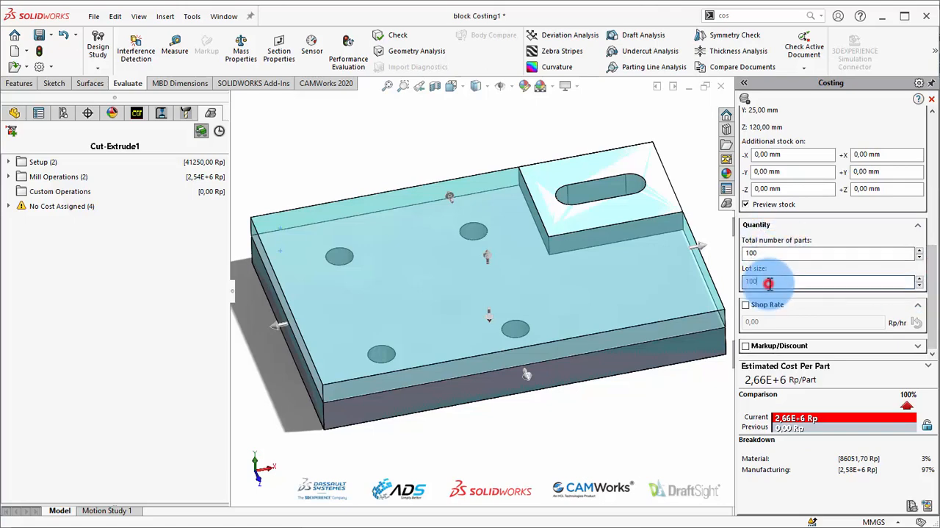
pyautogui.write('0')
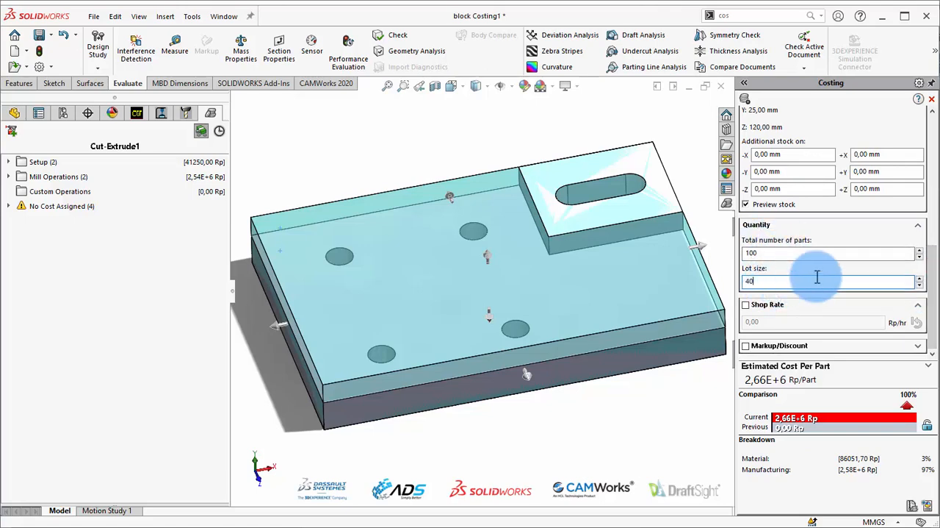
pyautogui.click(837, 233)
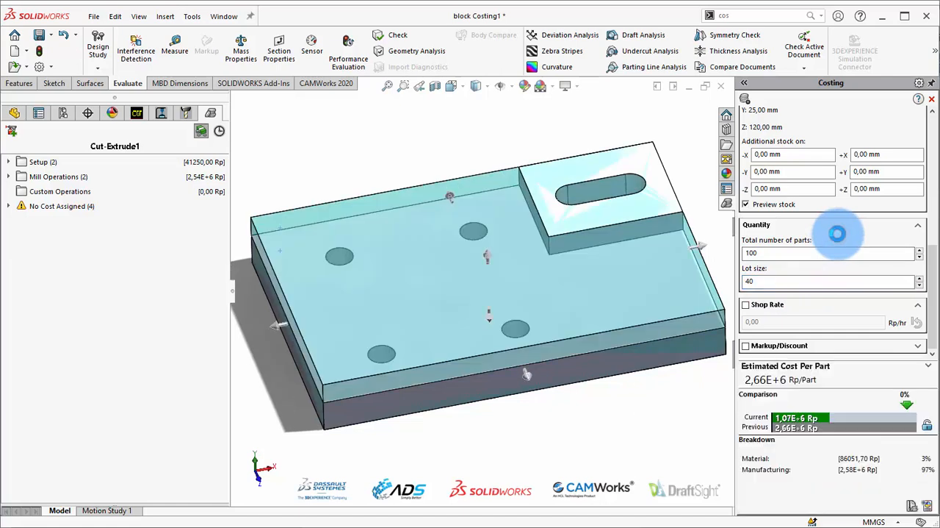
pyautogui.click(799, 284)
pyautogui.write('1')
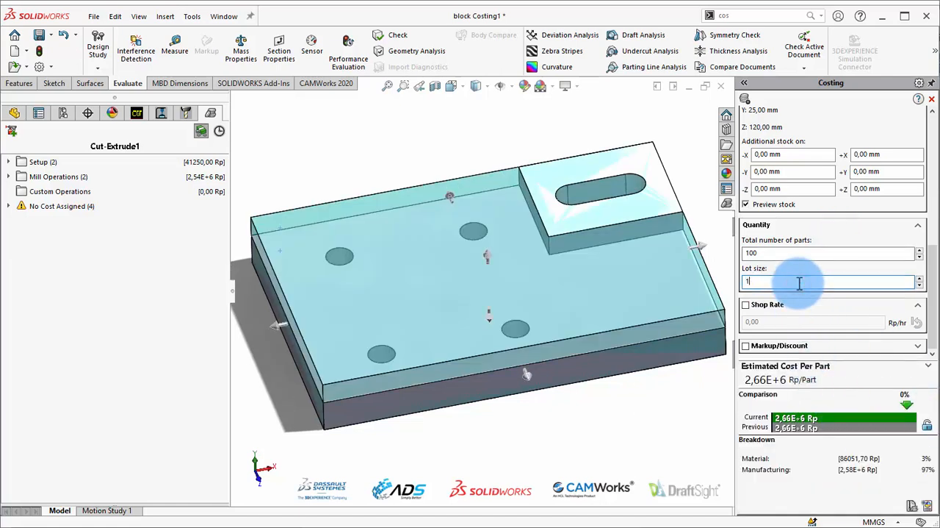
pyautogui.write('00')
pyautogui.click(844, 228)
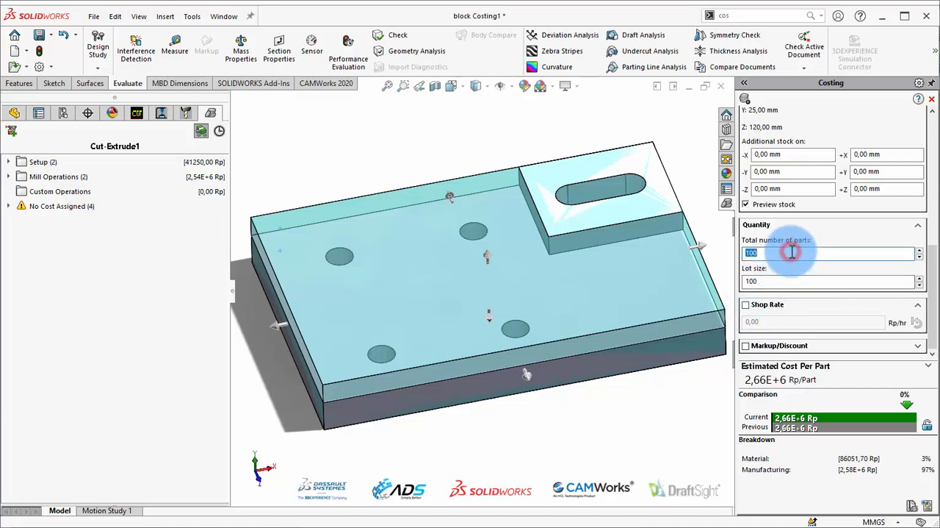
# Set the total number of parts to 1, with a lot size of 1
pyautogui.write('1')
pyautogui.click(788, 280)
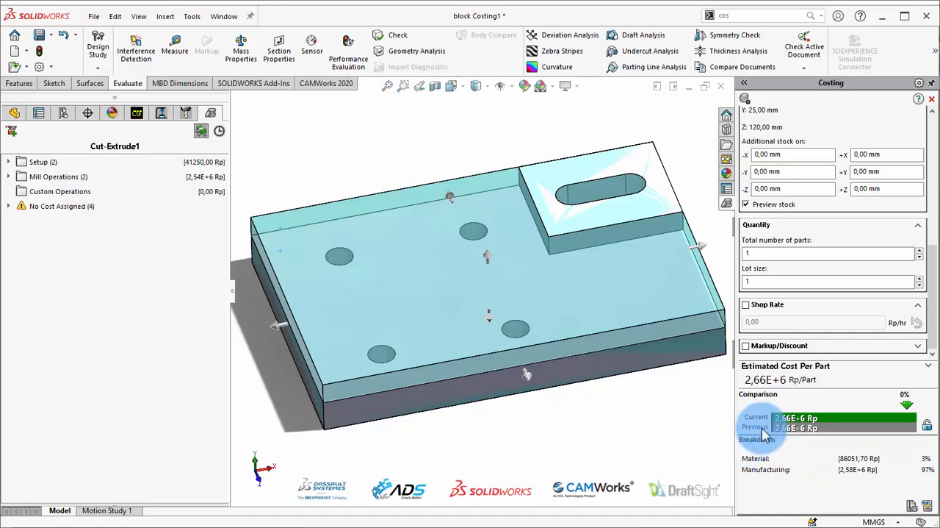
# Expand the unassigned, setup and mill operation groups and highlight the Pocket 1 and Slot 1 features on the block model
pyautogui.click(10, 206)
pyautogui.click(9, 162)
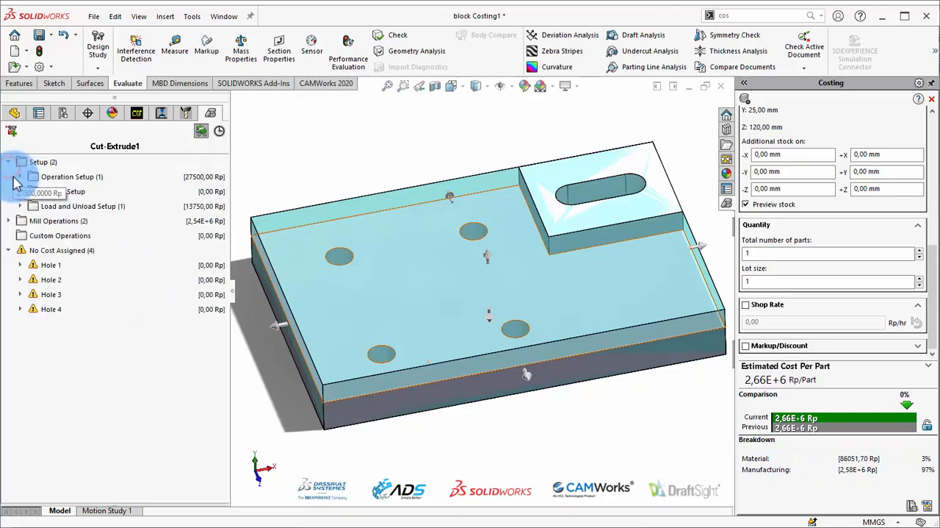
pyautogui.click(19, 176)
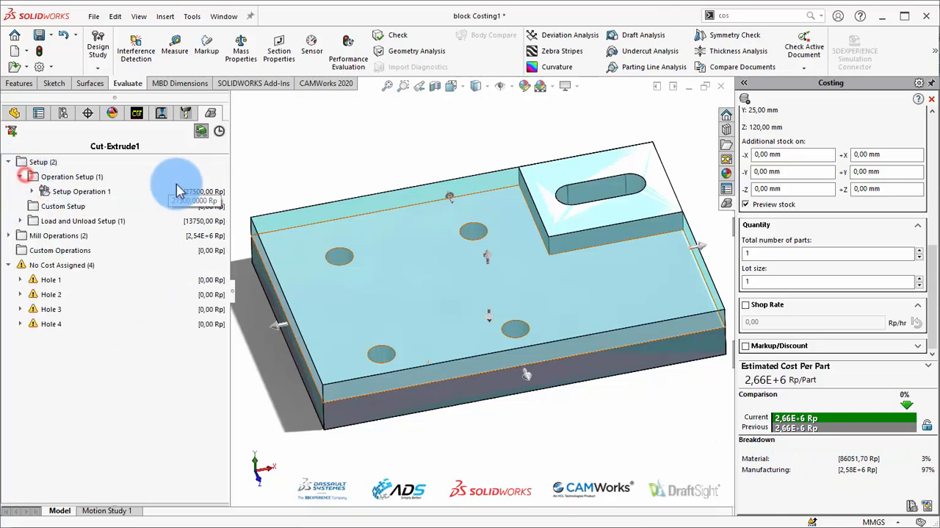
pyautogui.click(9, 235)
pyautogui.click(44, 250)
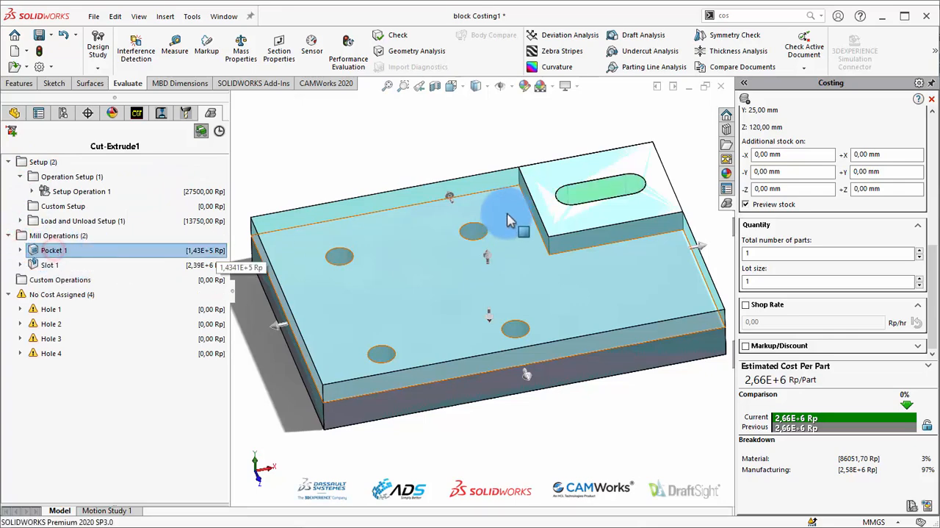
pyautogui.click(50, 265)
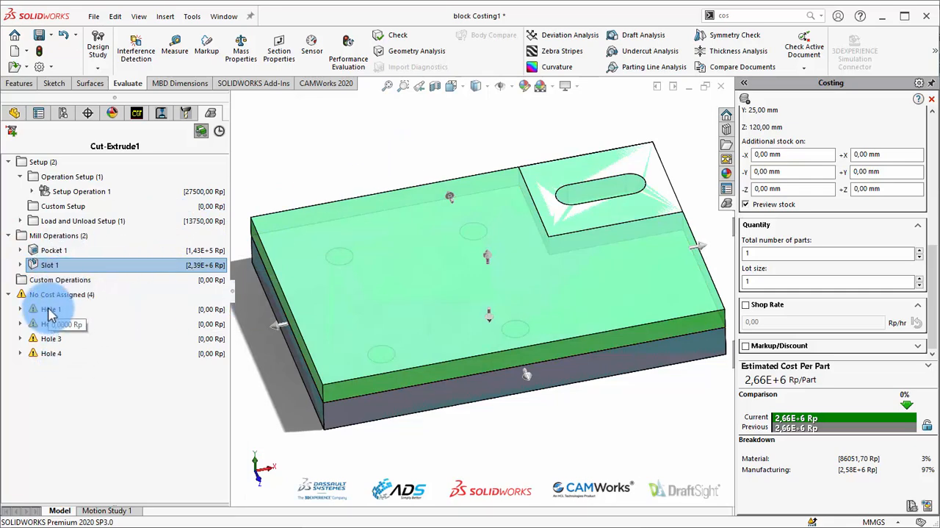
pyautogui.click(312, 156)
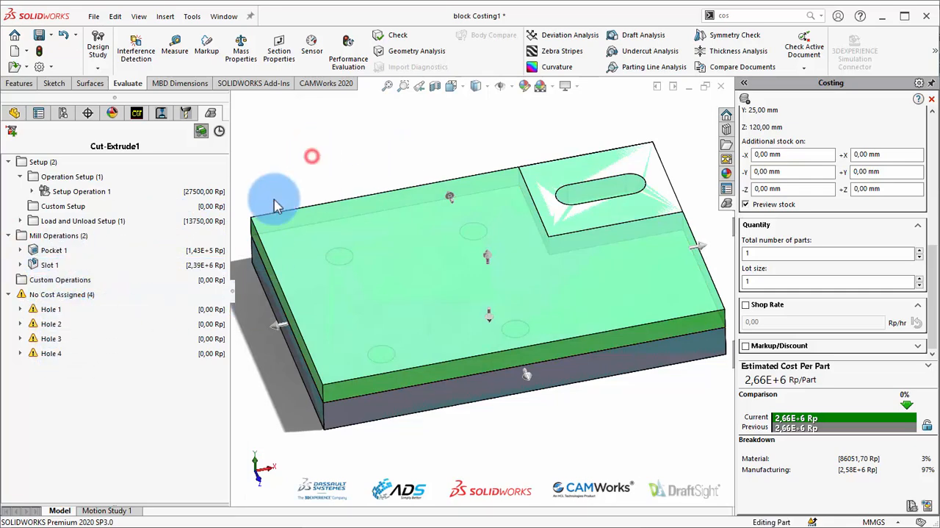
# Change the unassigned Hole 1, Hole 2, Hole 3 and Hole 4 features to mill operations
pyautogui.click(48, 315)
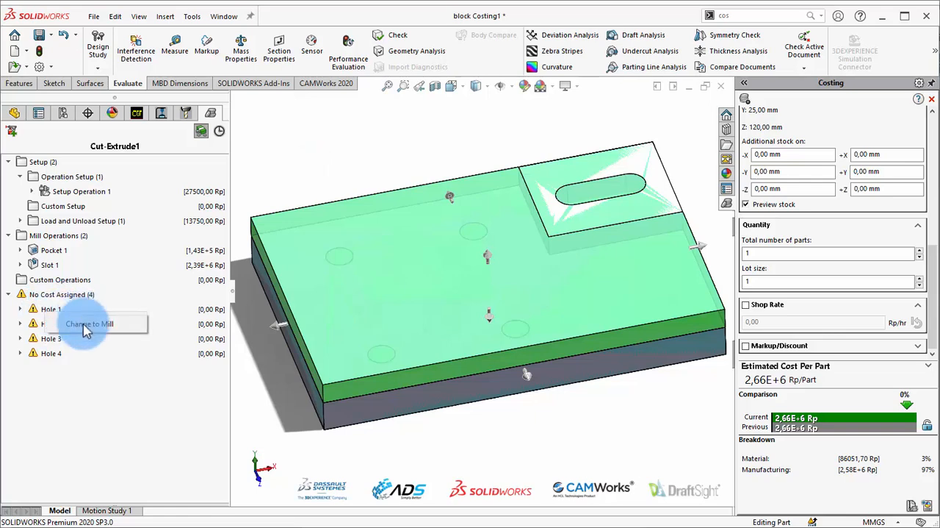
pyautogui.click(53, 326)
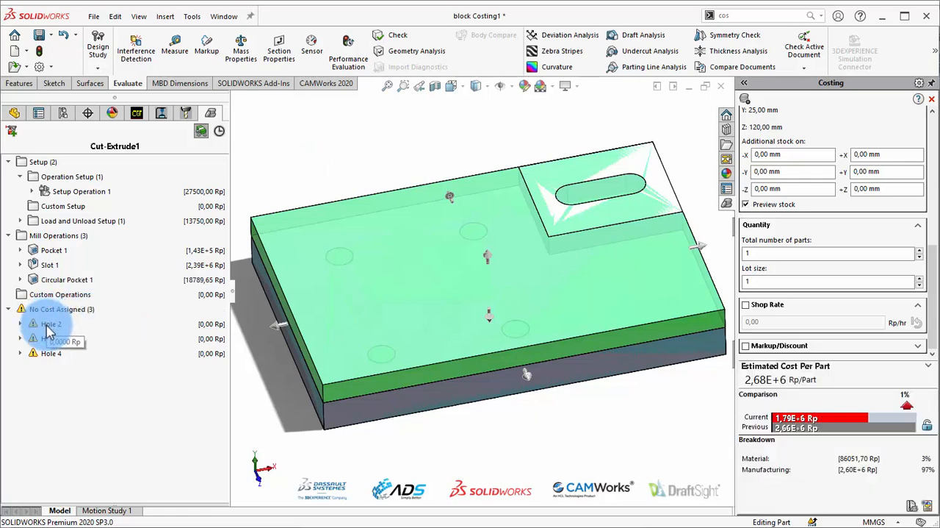
pyautogui.click(72, 336)
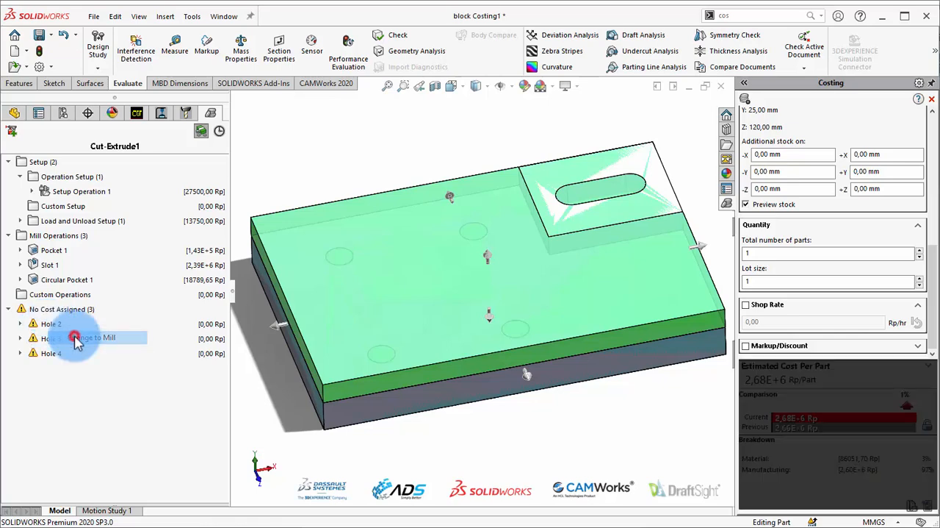
pyautogui.click(45, 338)
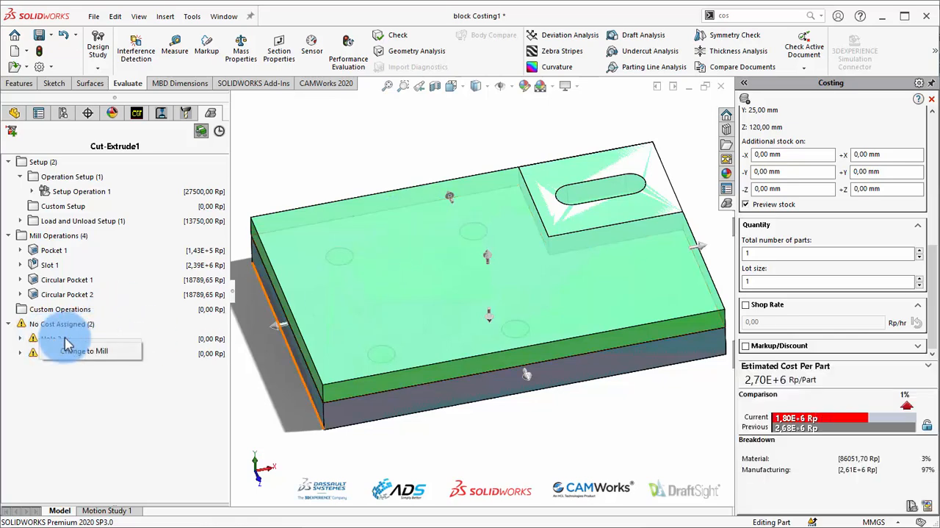
pyautogui.click(72, 352)
pyautogui.click(57, 354)
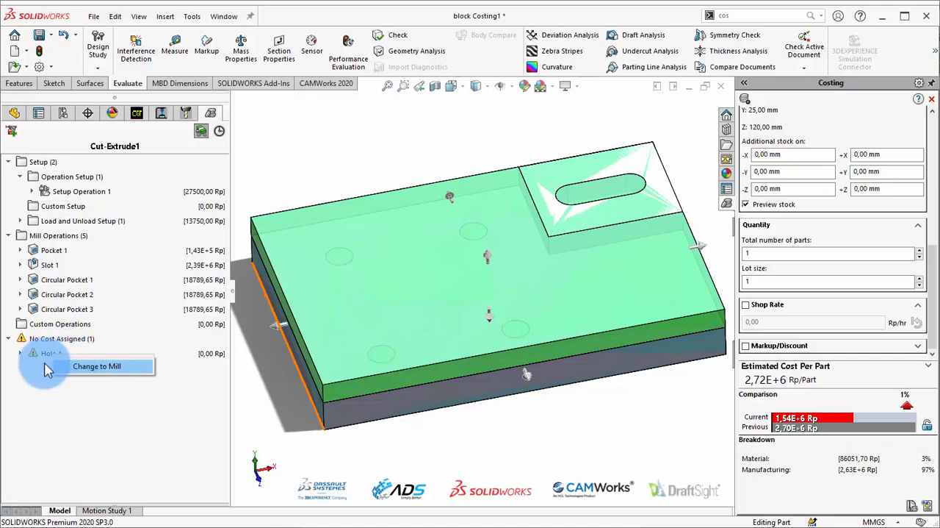
pyautogui.click(82, 366)
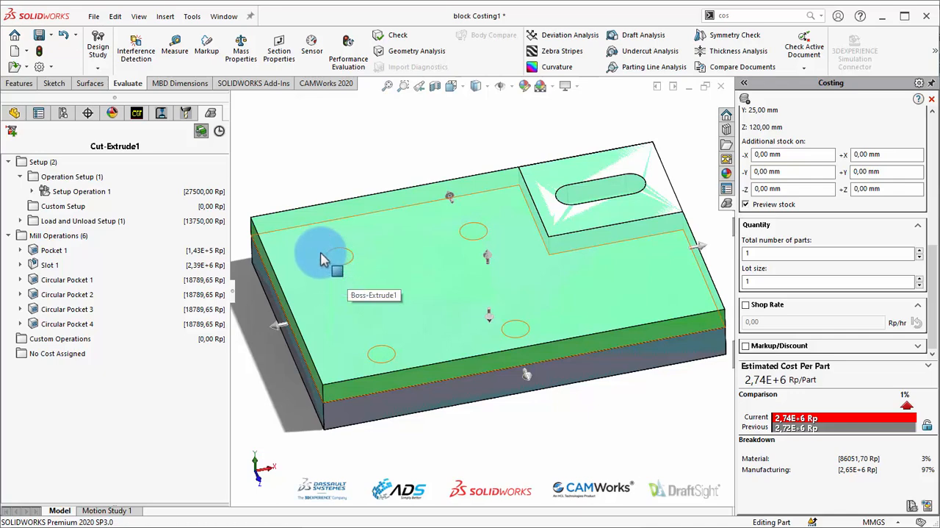
pyautogui.click(454, 131)
# Switch to the Mill Part document and show the whole part with its machining costing setup
pyautogui.scroll(1, 527, 272)
pyautogui.scroll(1, 527, 273)
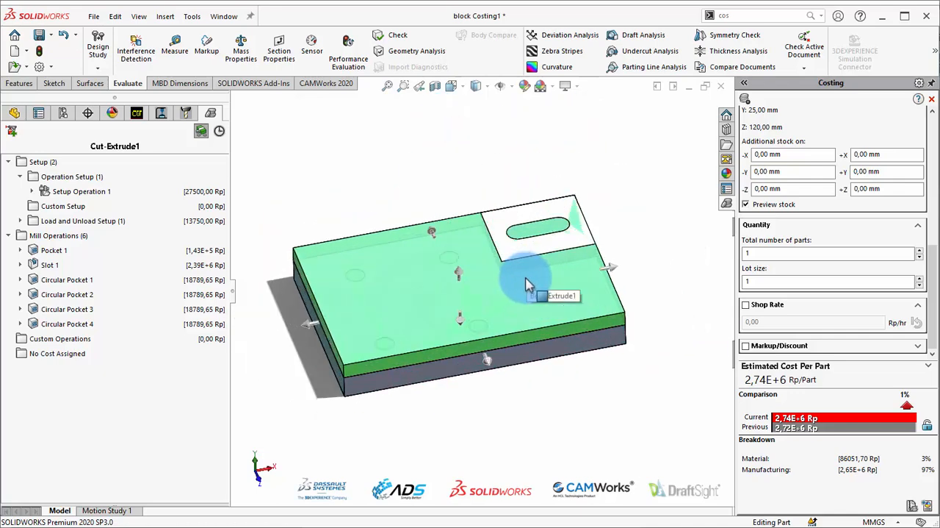
pyautogui.moveTo(526, 278)
pyautogui.mouseDown(button='middle')
pyautogui.moveTo(523, 327)
pyautogui.moveTo(526, 279)
pyautogui.mouseUp(button='middle')
pyautogui.click(400, 184)
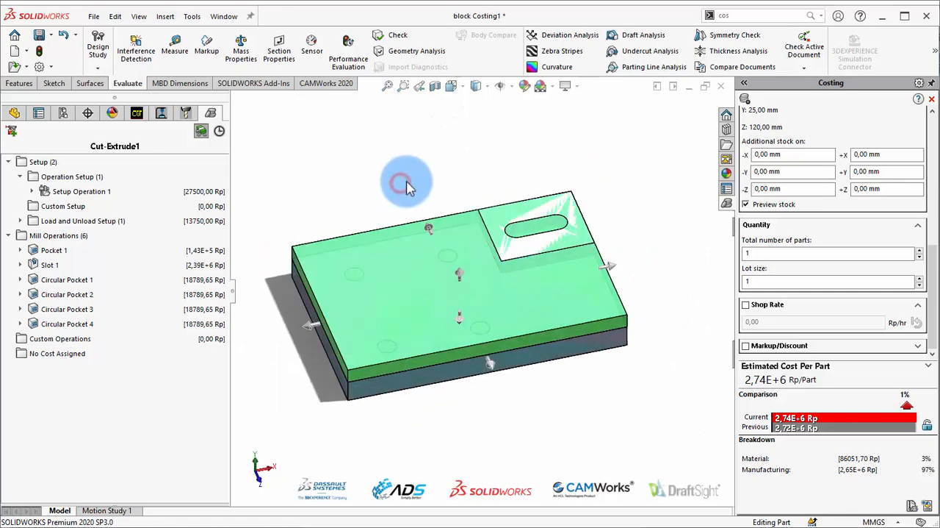
pyautogui.click(503, 523)
pyautogui.click(544, 510)
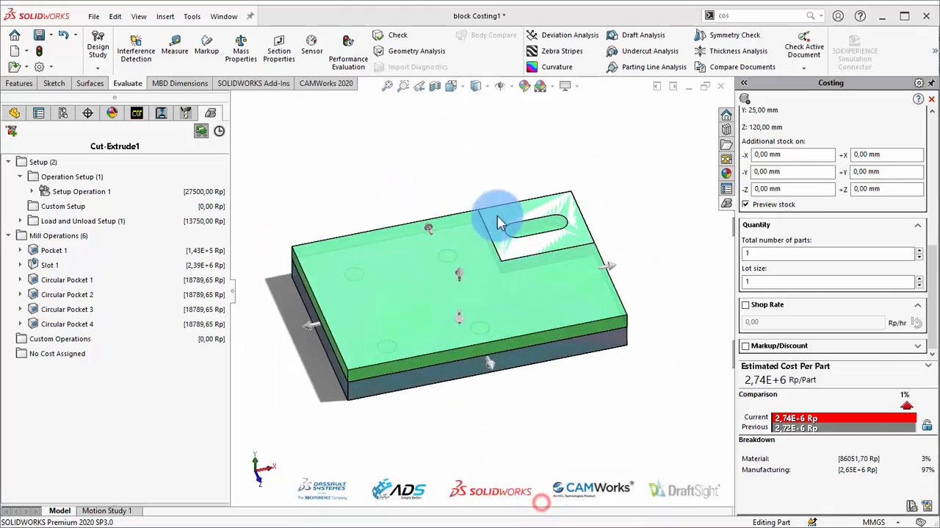
pyautogui.click(608, 140)
pyautogui.click(534, 254)
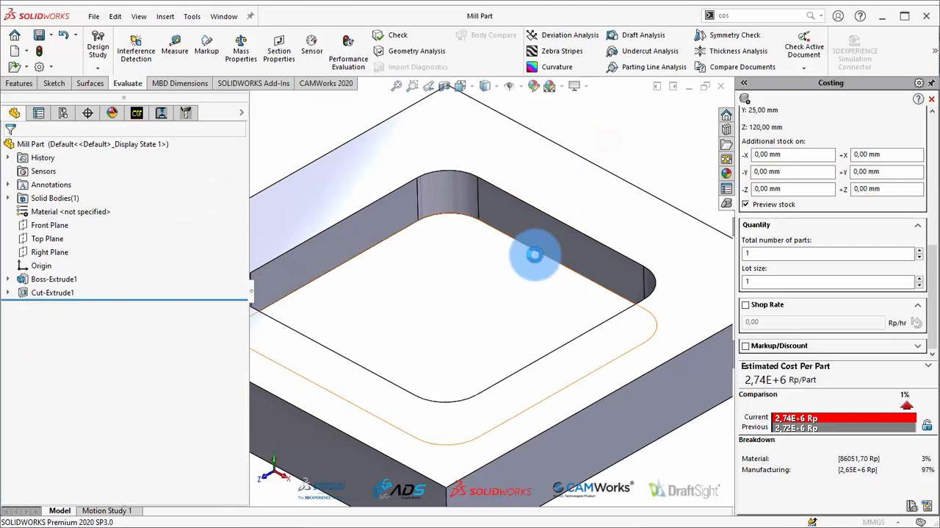
pyautogui.scroll(4, 535, 254)
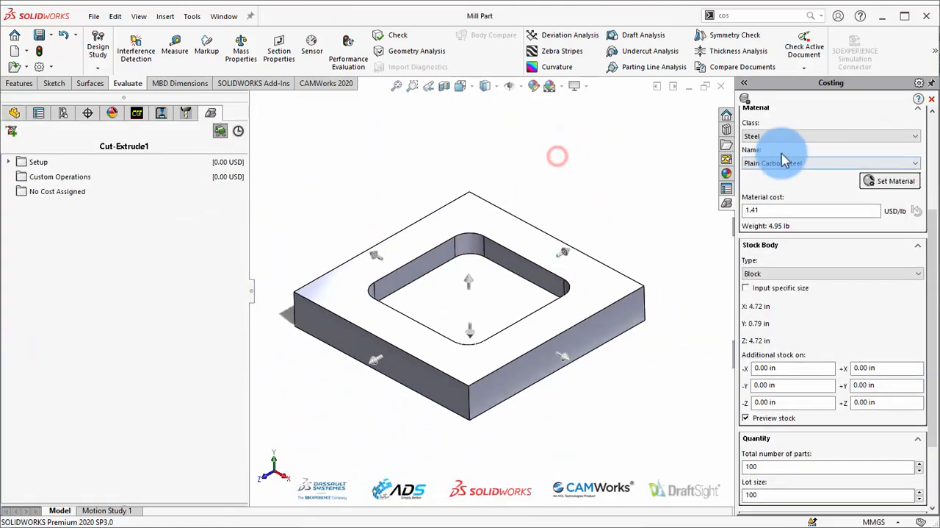
# Choose the "Arisma Data Setia - Machining template" for the Mill Part and begin the cost estimation
pyautogui.moveTo(930, 261); pyautogui.dragTo(935, 123)
pyautogui.click(831, 186)
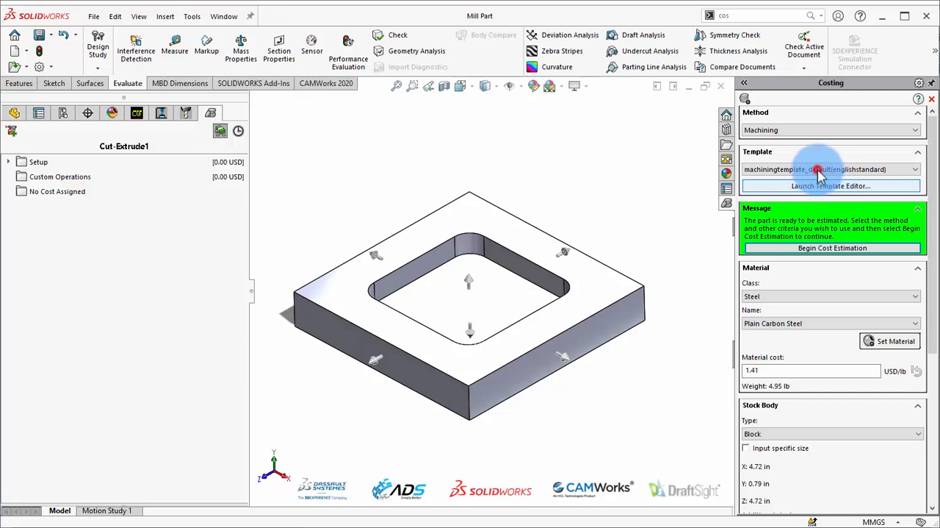
pyautogui.click(815, 169)
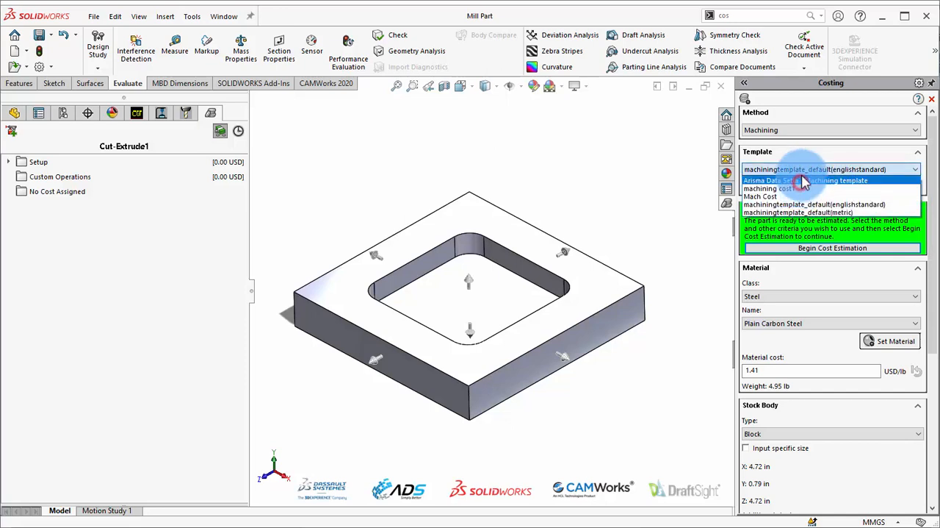
pyautogui.click(801, 181)
pyautogui.click(818, 249)
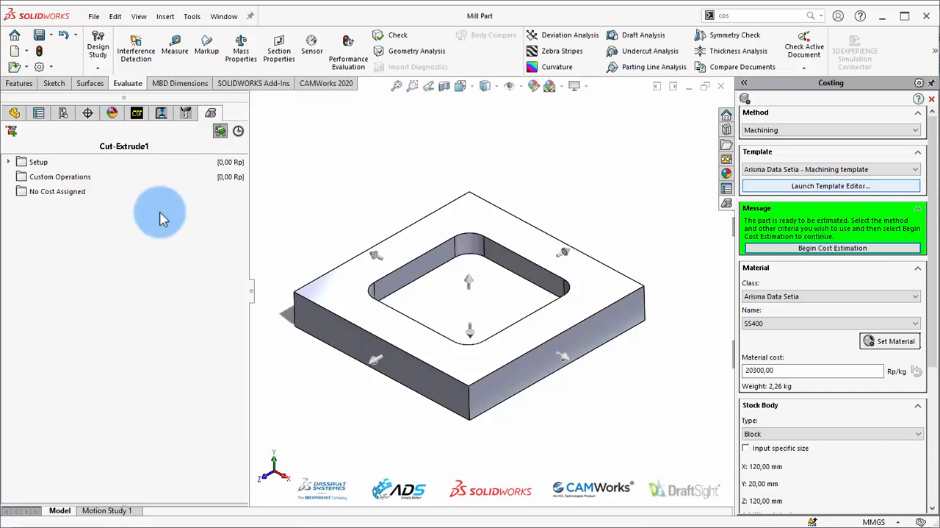
pyautogui.click(847, 249)
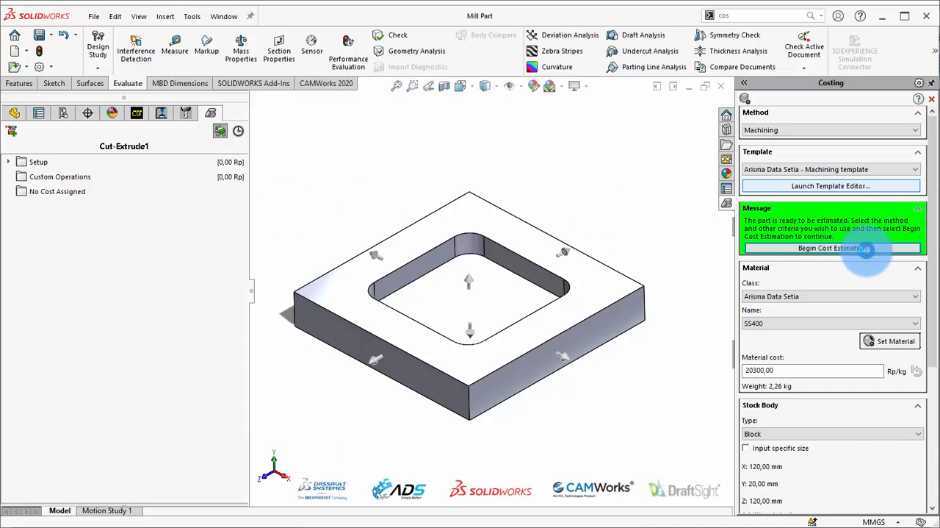
pyautogui.click(865, 248)
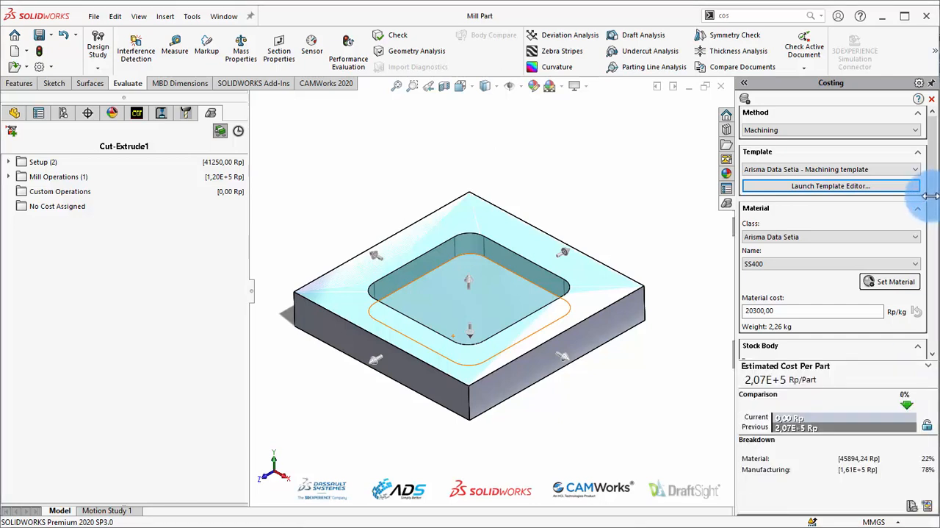
# Dismiss the unsaved document notification and expand the Mill Part's setup and mill operation groups to review their costs
pyautogui.moveTo(931, 200); pyautogui.dragTo(926, 231)
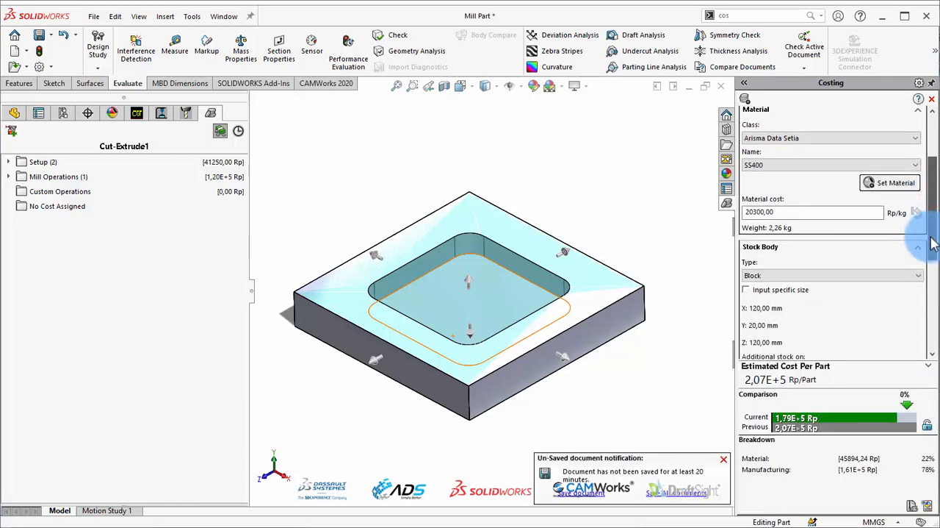
pyautogui.click(724, 463)
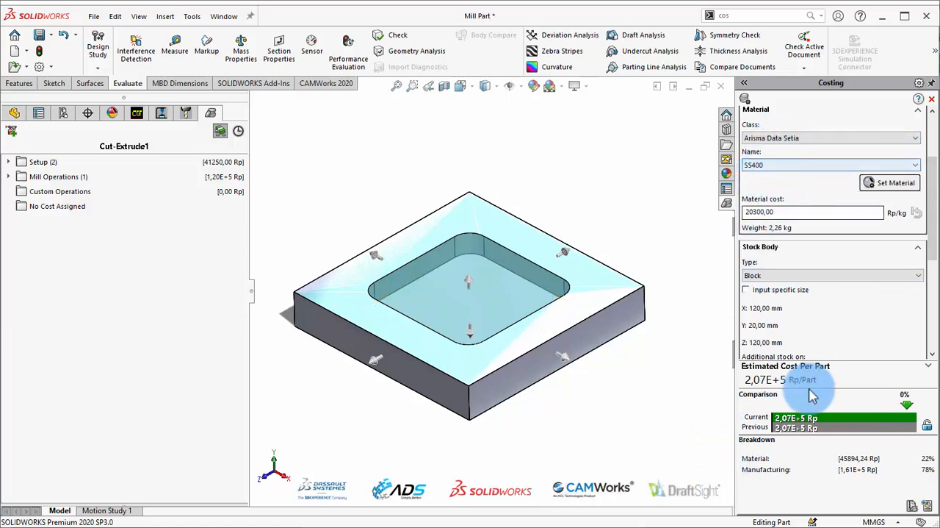
pyautogui.moveTo(930, 254); pyautogui.dragTo(926, 220)
pyautogui.click(9, 163)
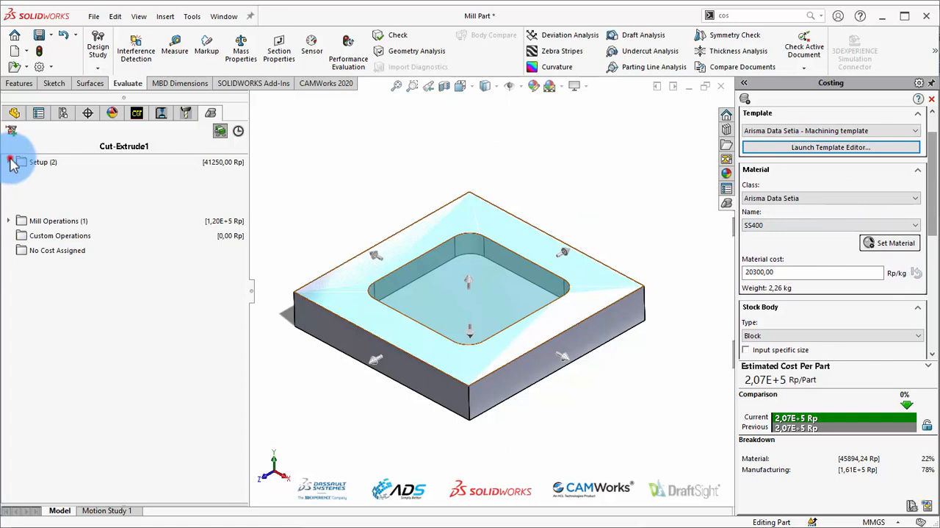
pyautogui.click(8, 220)
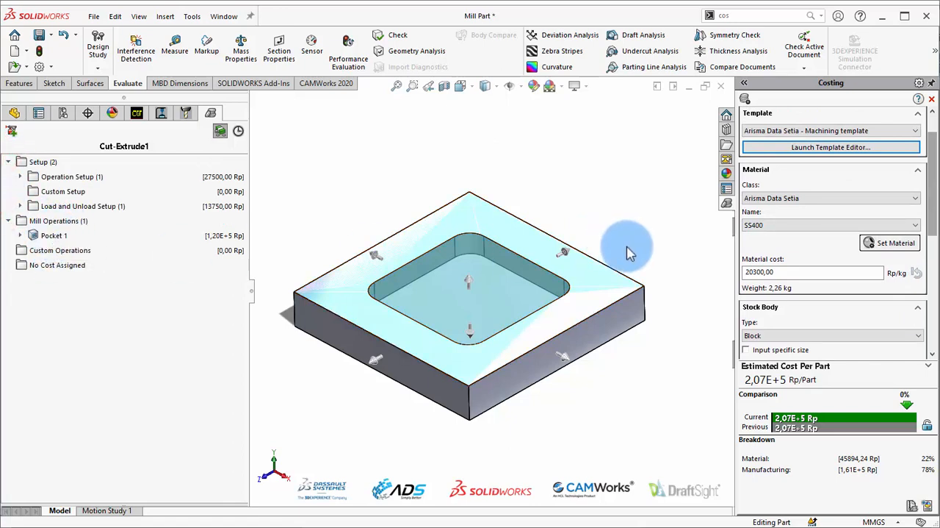
# Set the Mill Part's costing report options to a Detailed Report generated as a Word Document (*.docx)
pyautogui.moveTo(932, 176); pyautogui.dragTo(931, 311)
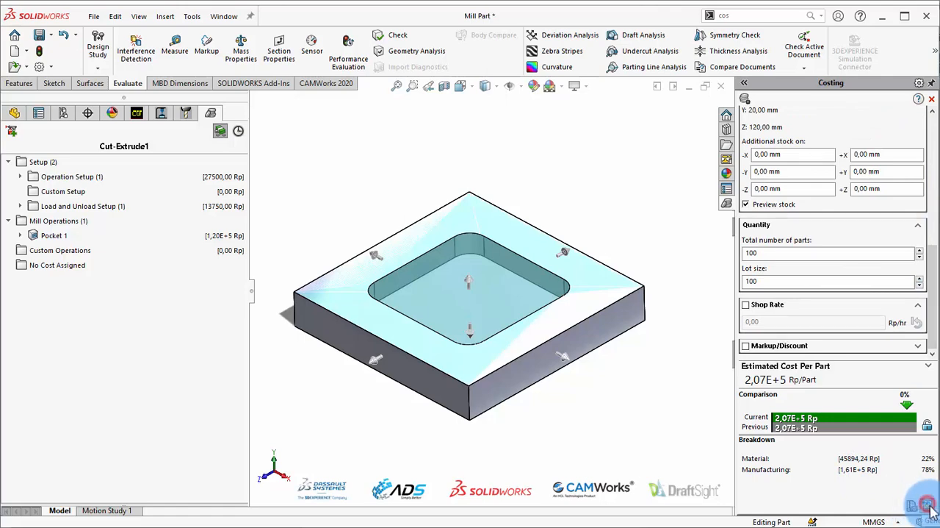
pyautogui.click(928, 504)
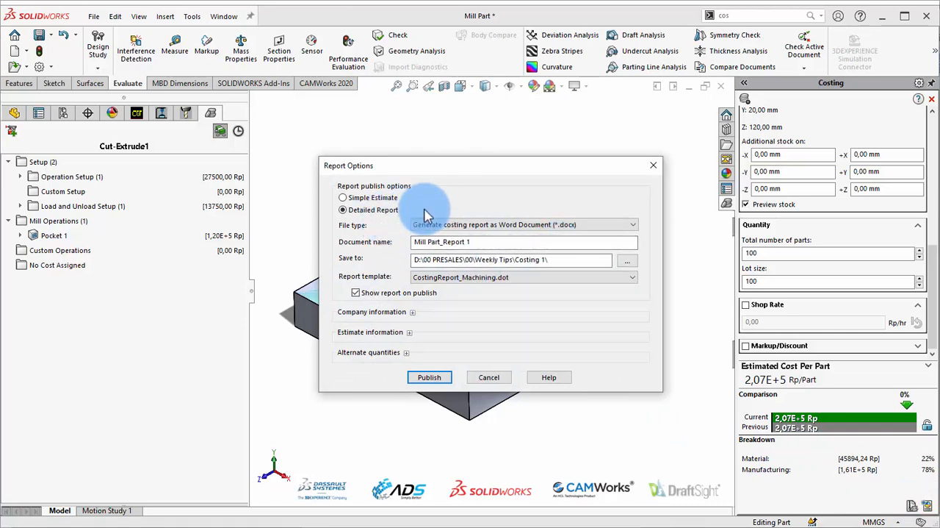
pyautogui.click(381, 198)
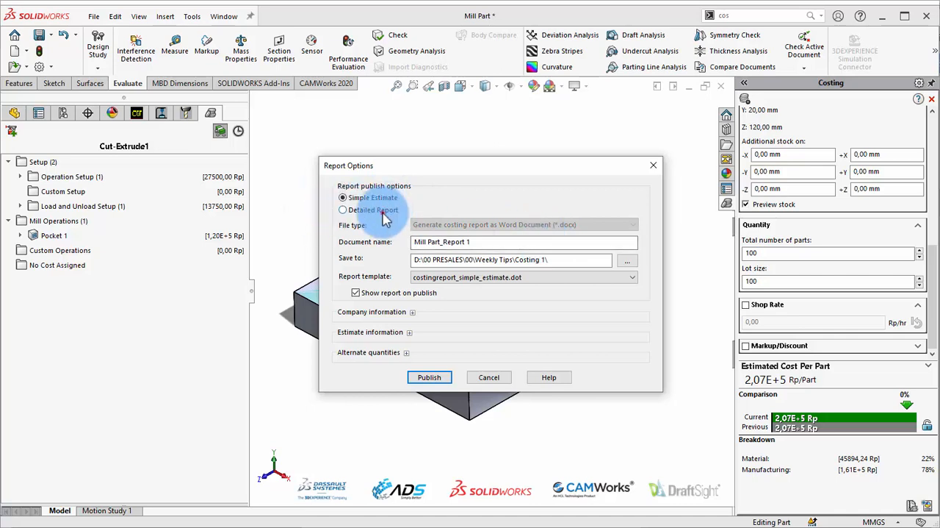
pyautogui.click(385, 213)
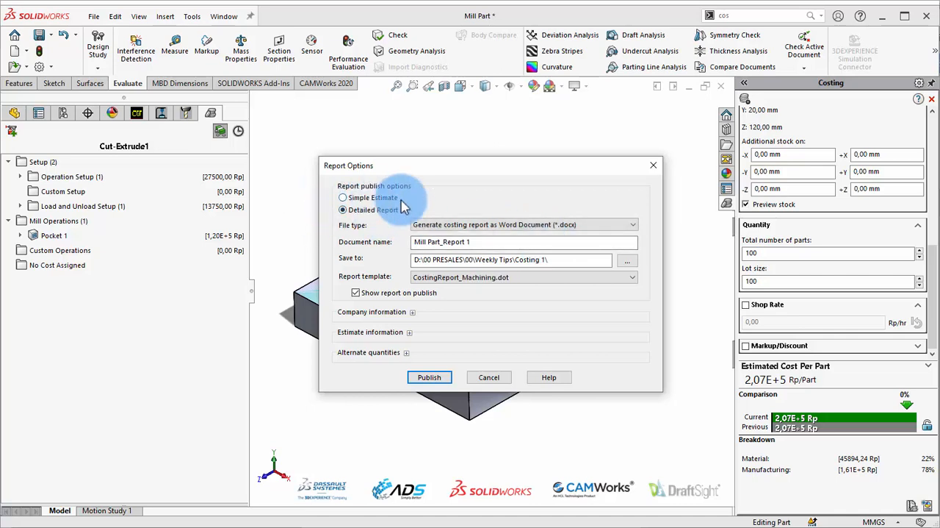
pyautogui.click(486, 224)
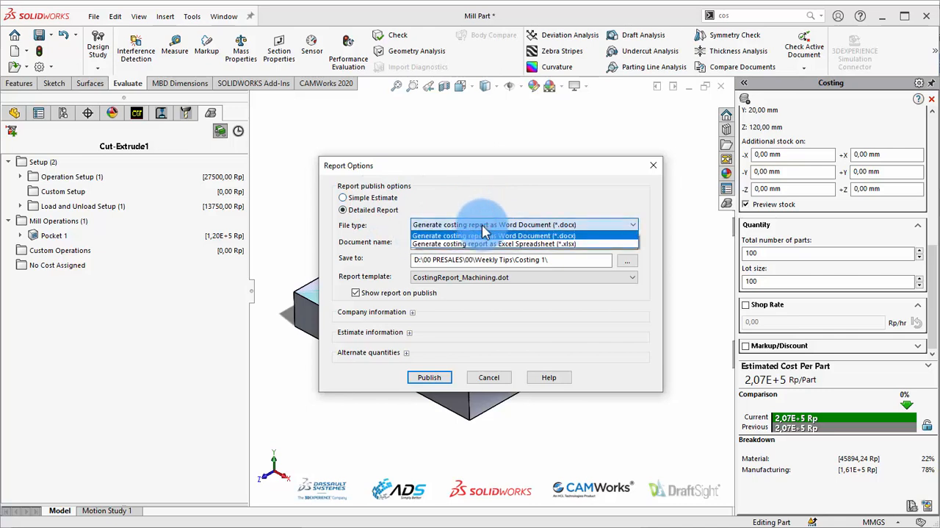
pyautogui.click(491, 235)
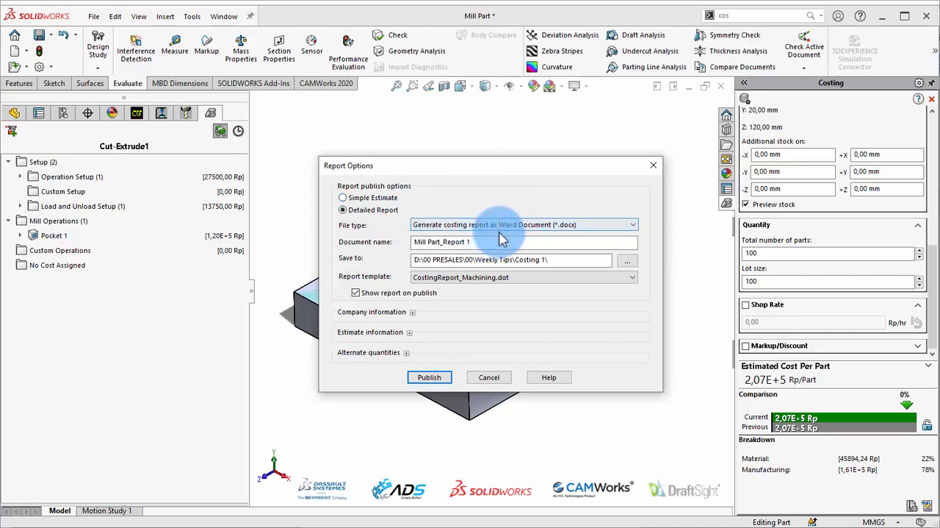
pyautogui.click(432, 380)
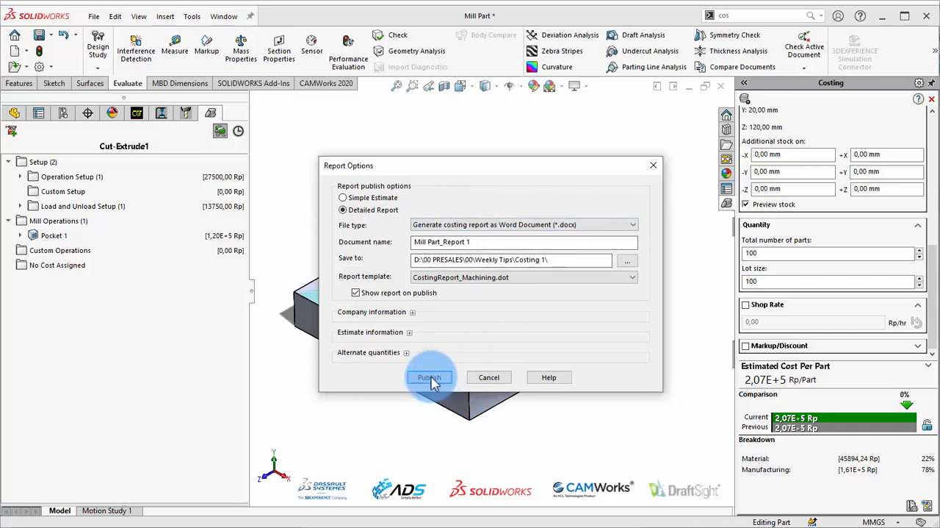
# Check the optional company information and estimate information fields and the available report templates in the report options
pyautogui.click(414, 312)
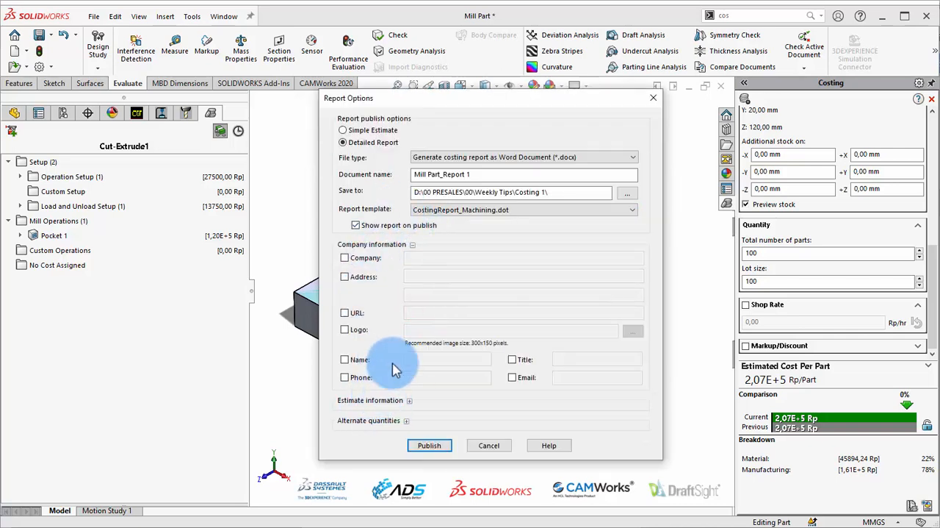
pyautogui.click(400, 401)
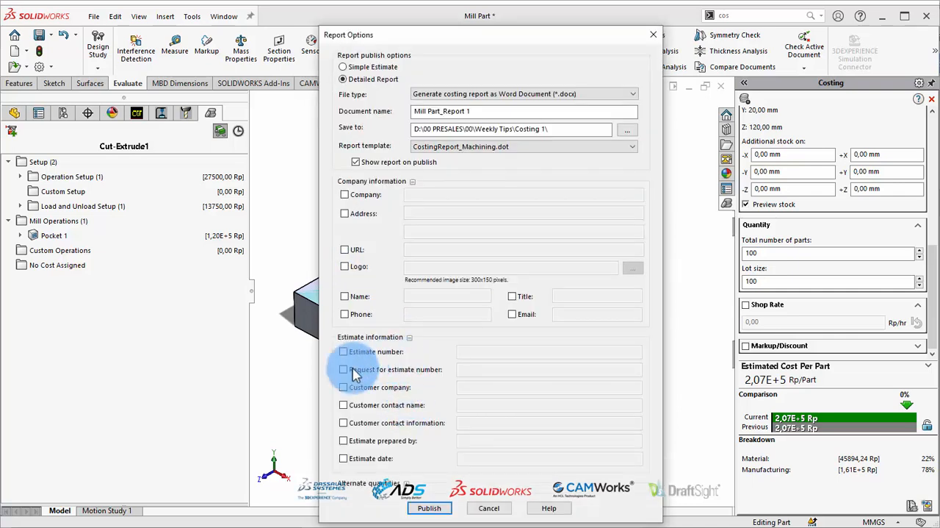
pyautogui.click(409, 336)
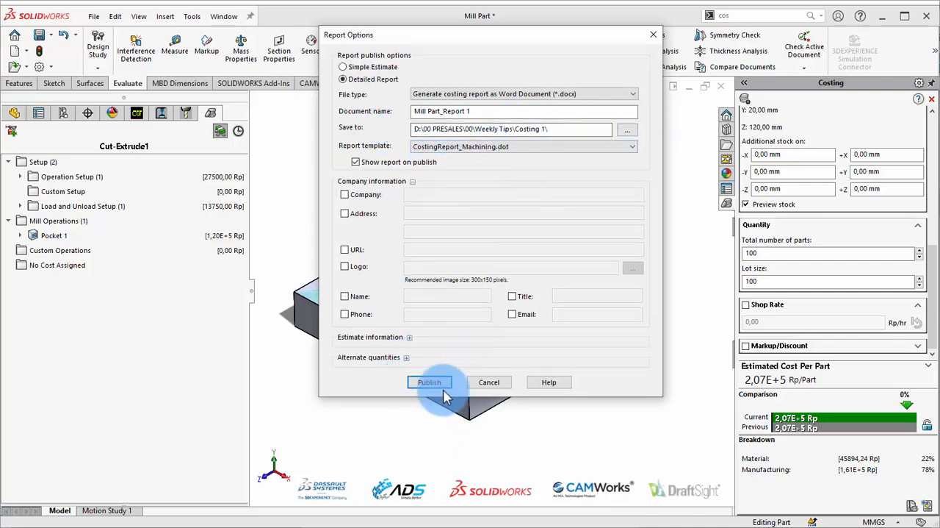
pyautogui.click(535, 149)
pyautogui.click(533, 153)
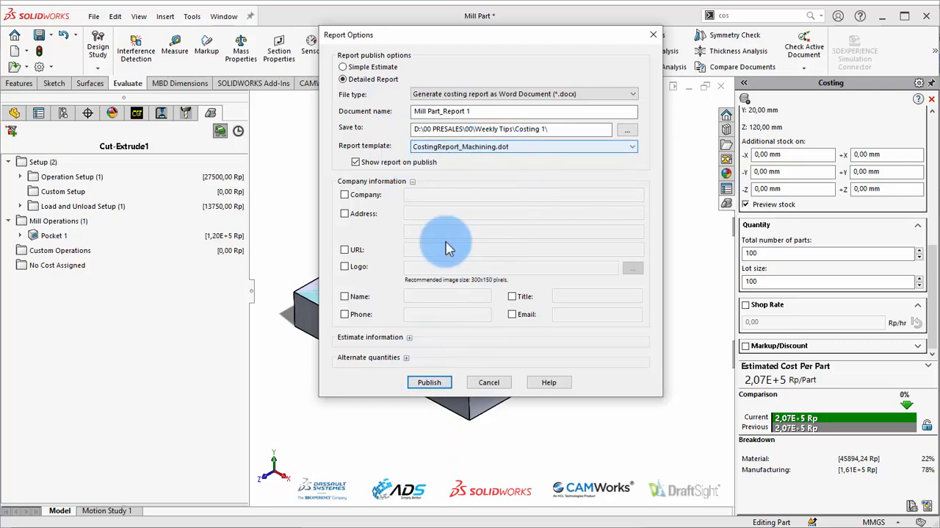
# Publish the detailed costing report for the Mill Part and bring it up in Word
pyautogui.click(430, 382)
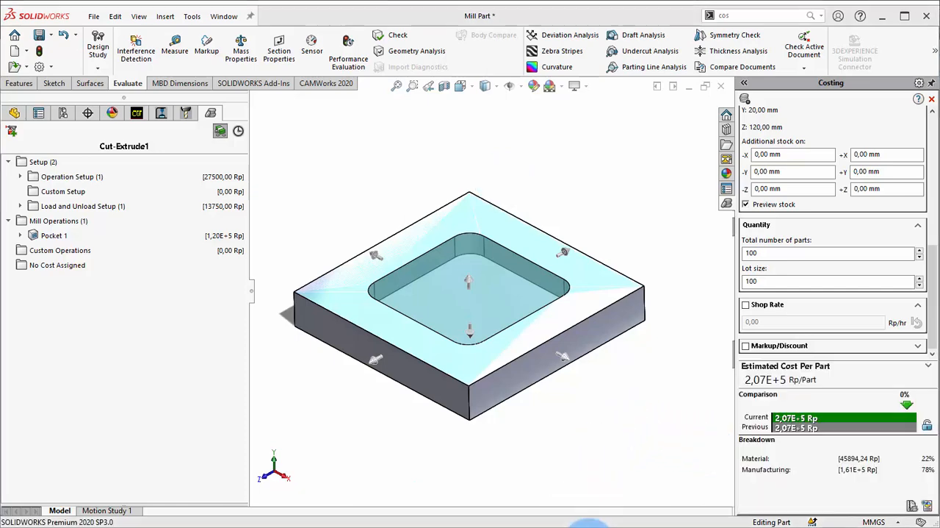
pyautogui.click(590, 527)
pyautogui.click(808, 240)
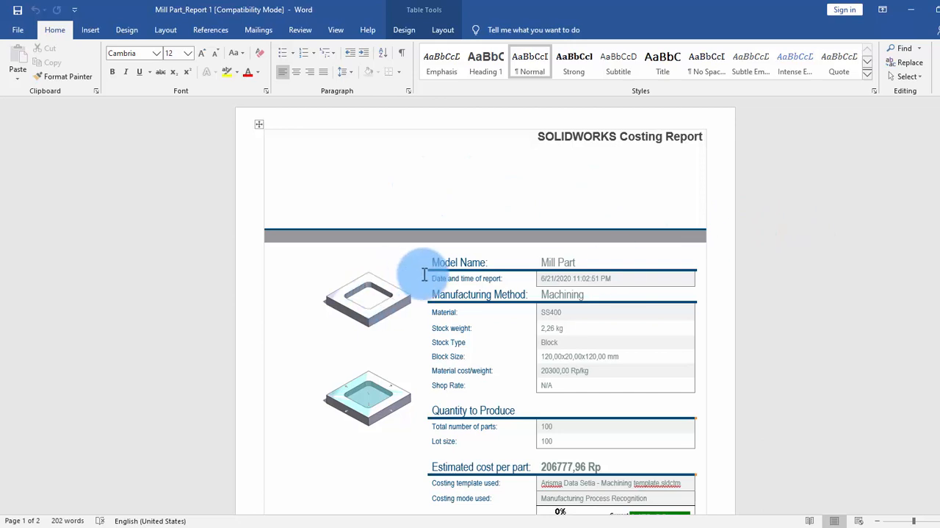
# Examine the Mill Part costing report's material data, quantities, cost and time estimates, and the manufacturing cost breakdown on both pages
pyautogui.scroll(-2, 459, 290)
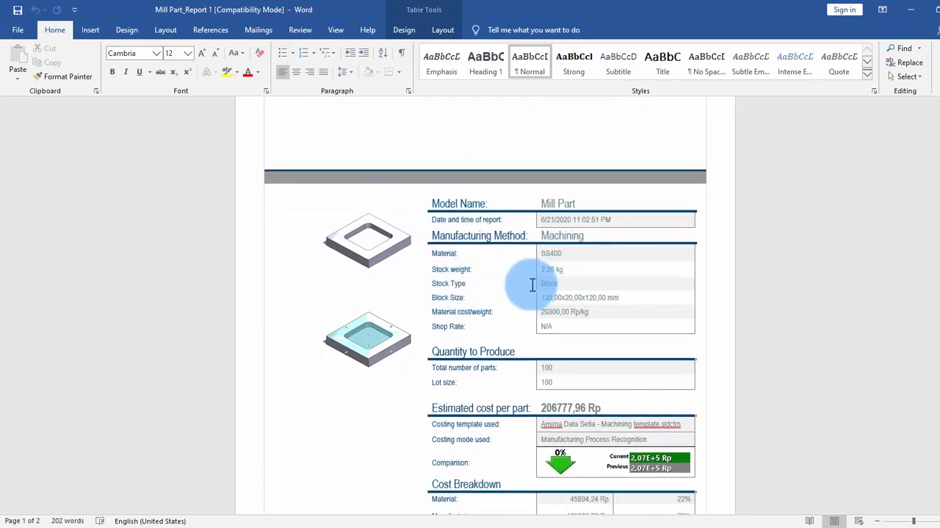
pyautogui.scroll(-1, 506, 262)
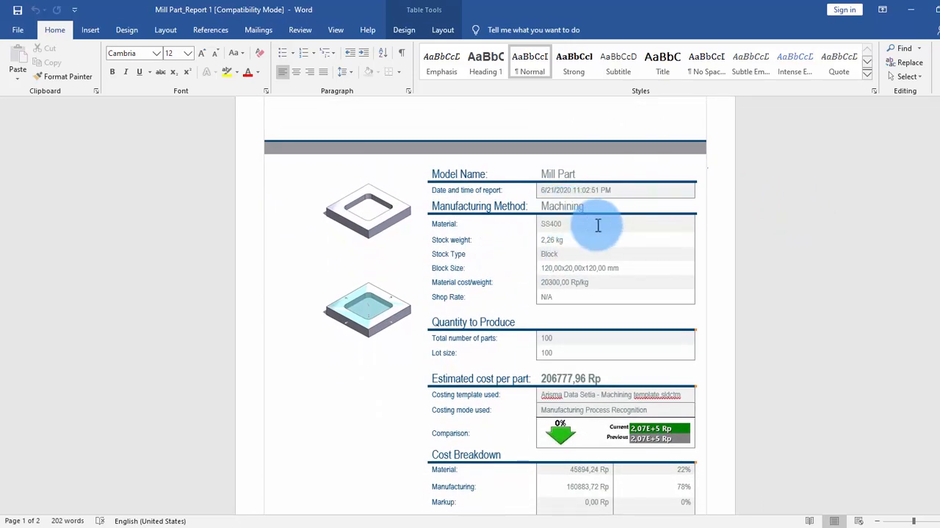
pyautogui.scroll(-2, 549, 283)
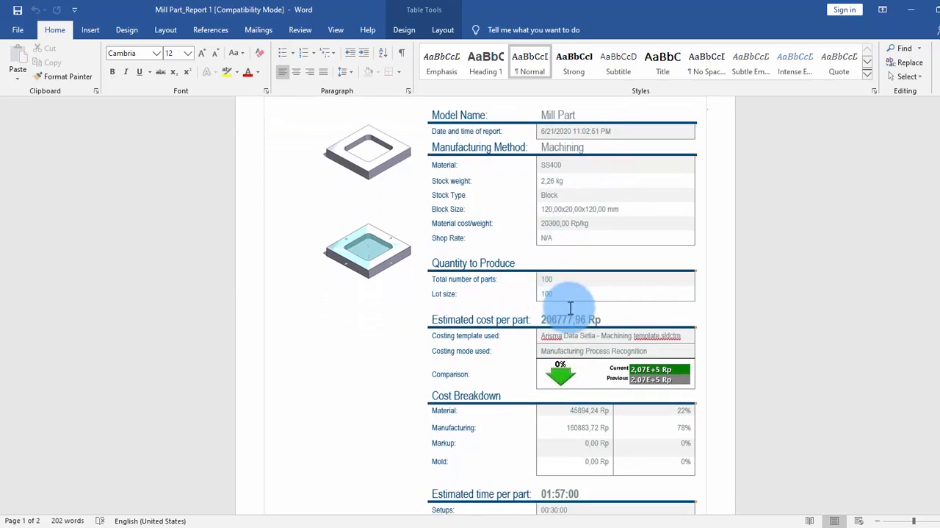
pyautogui.scroll(-4, 570, 309)
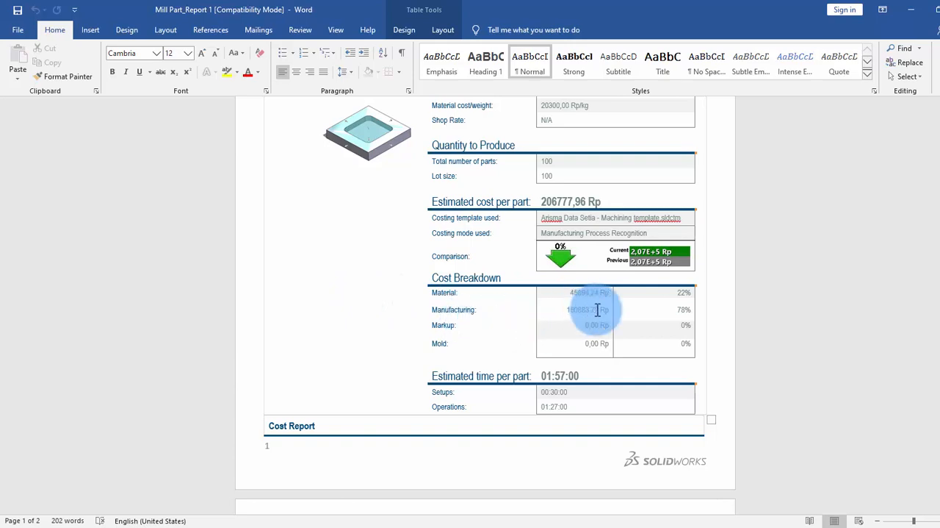
pyautogui.scroll(-3, 537, 312)
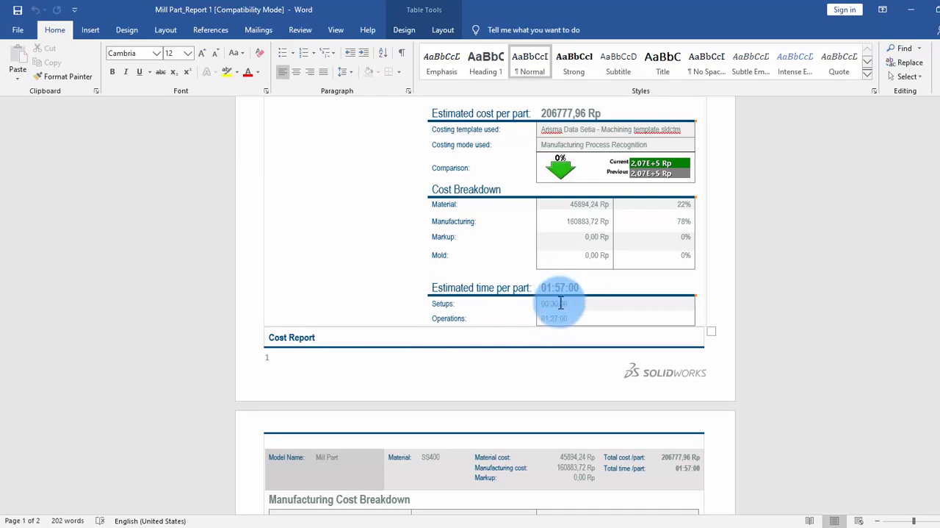
pyautogui.scroll(-1, 566, 306)
pyautogui.scroll(6, 564, 307)
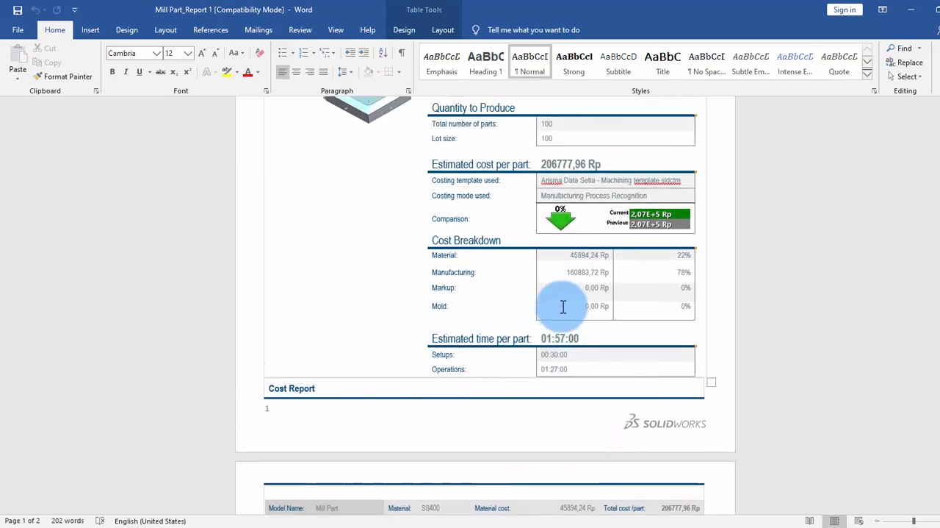
pyautogui.scroll(-10, 575, 350)
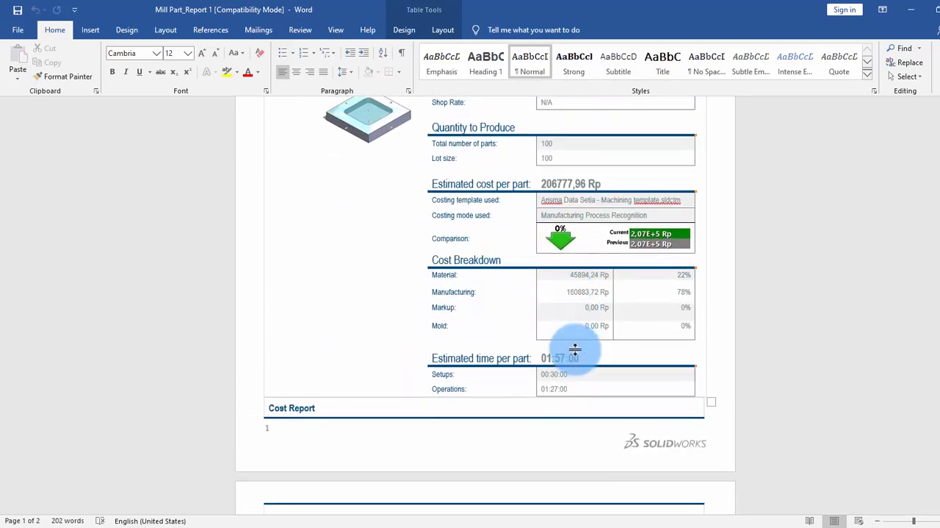
pyautogui.scroll(-10, 575, 350)
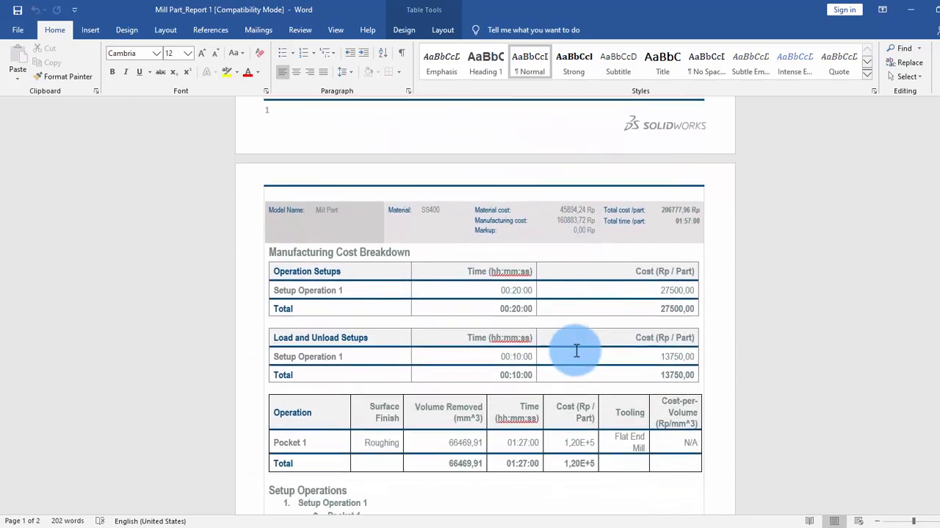
pyautogui.scroll(-2, 576, 350)
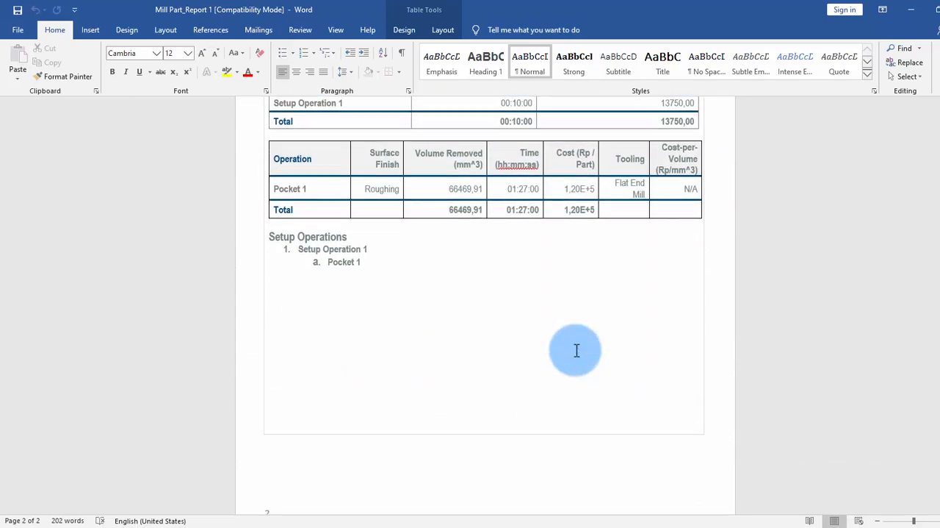
pyautogui.scroll(9, 576, 351)
pyautogui.scroll(15, 576, 349)
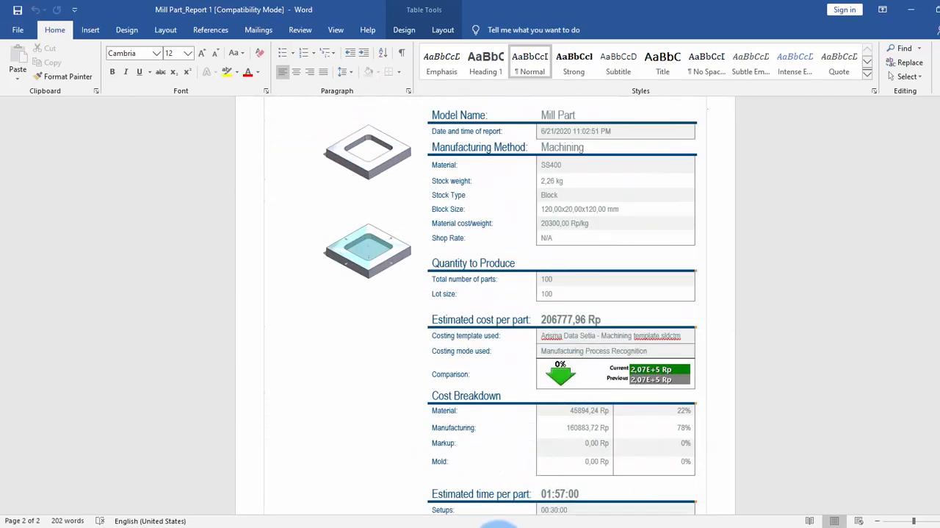
# Switch back to the Mill Part in SOLIDWORKS and pick the floor face of the pocket
pyautogui.click(640, 216)
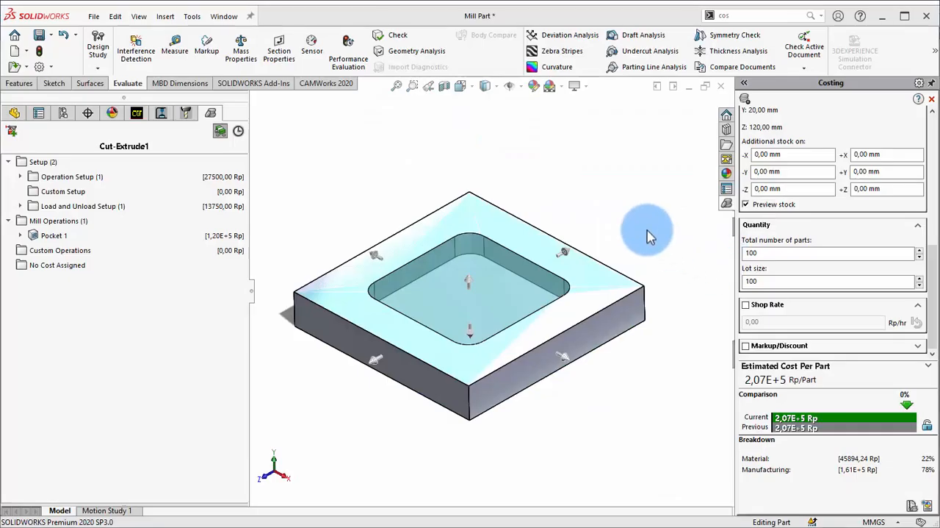
pyautogui.click(466, 287)
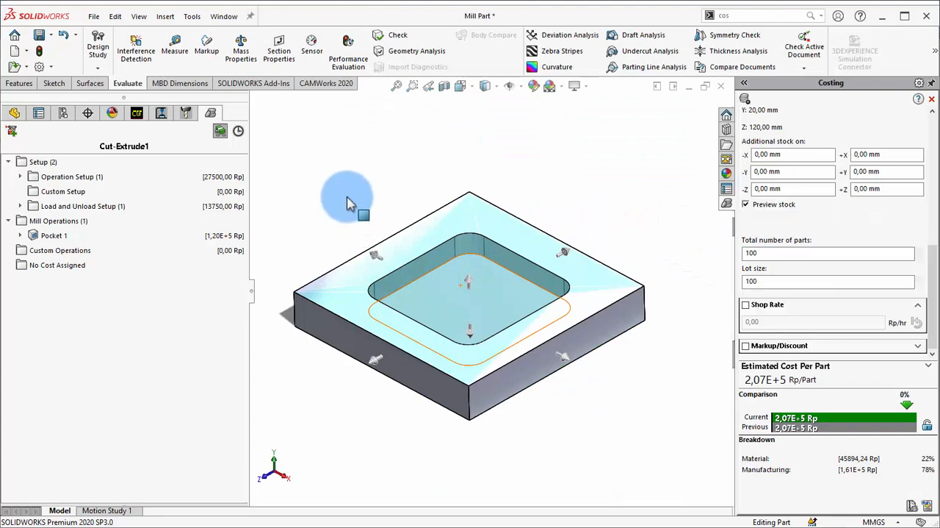